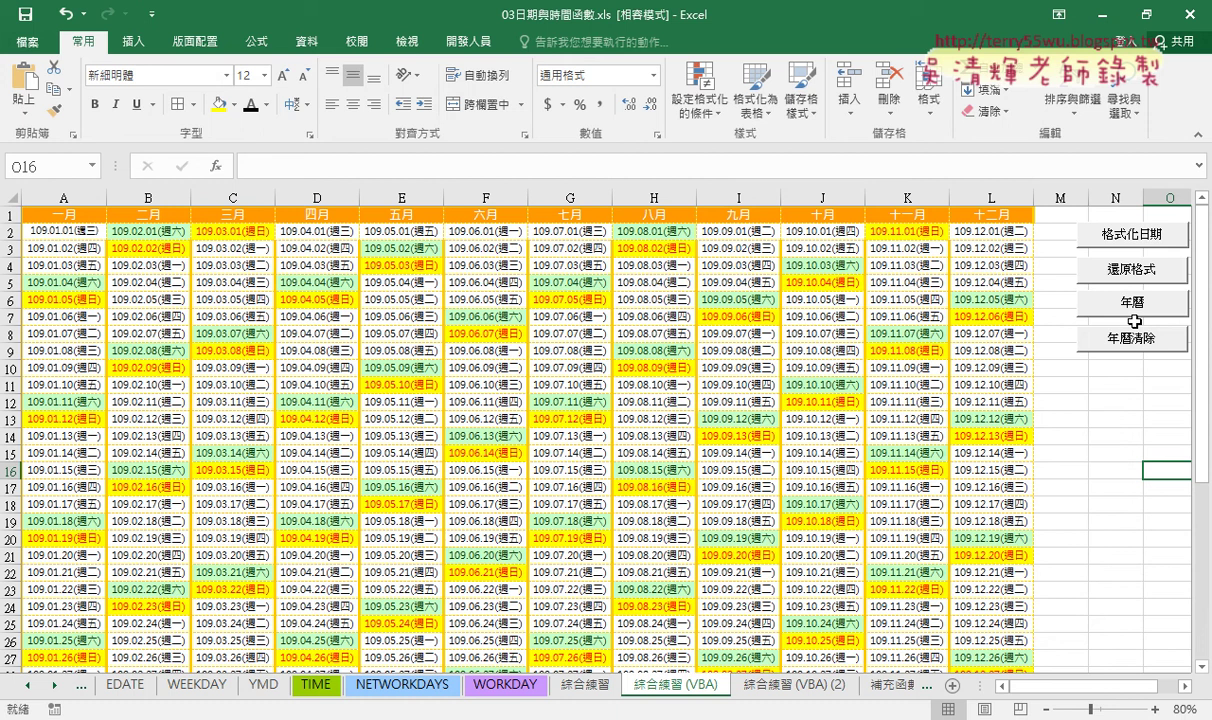
Step: Regenerate the calendar for year 2020 using the 年曆 button's year prompt
{"action": "left_click", "coordinate": [1125, 338]}
{"action": "left_click", "coordinate": [1134, 310]}
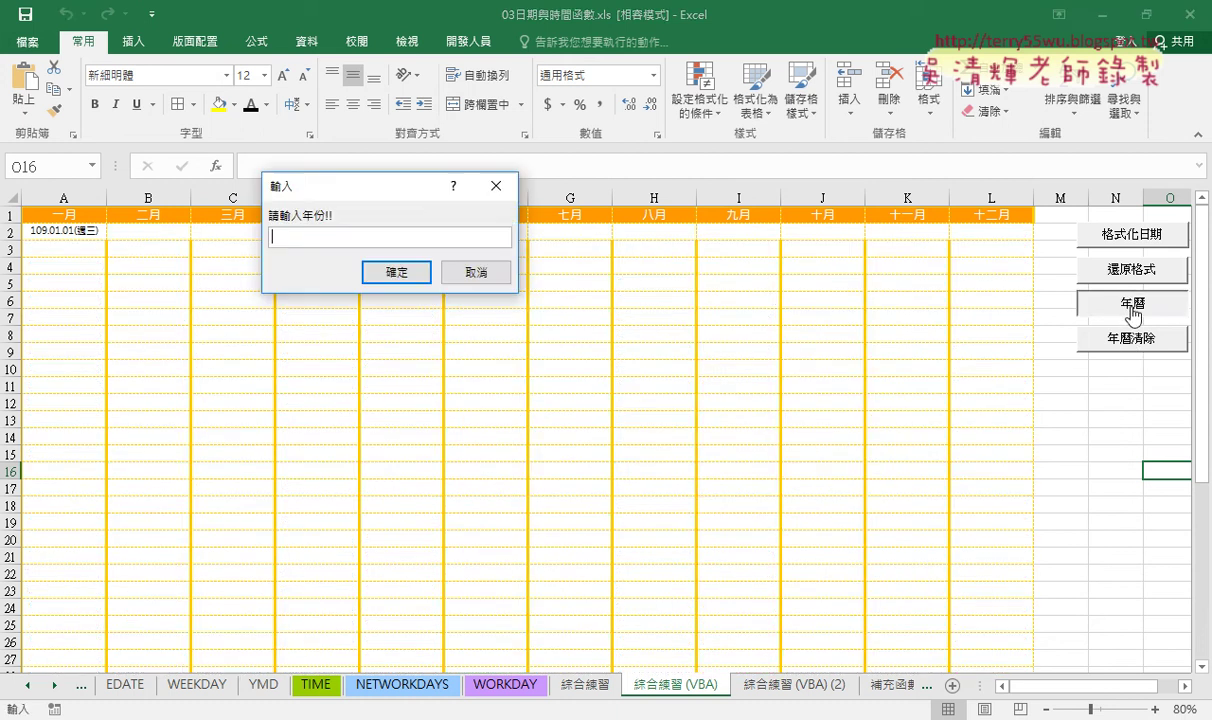
{"action": "type", "text": "20"}
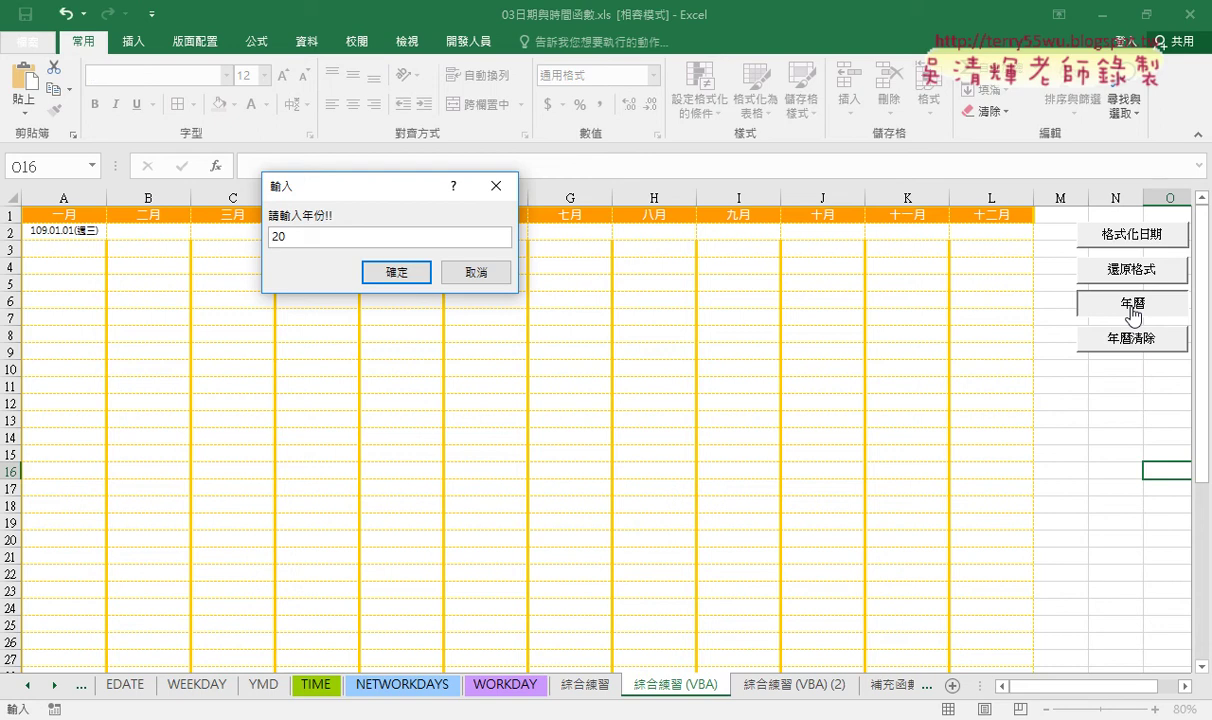
{"action": "type", "text": "20"}
{"action": "key", "text": "Return"}
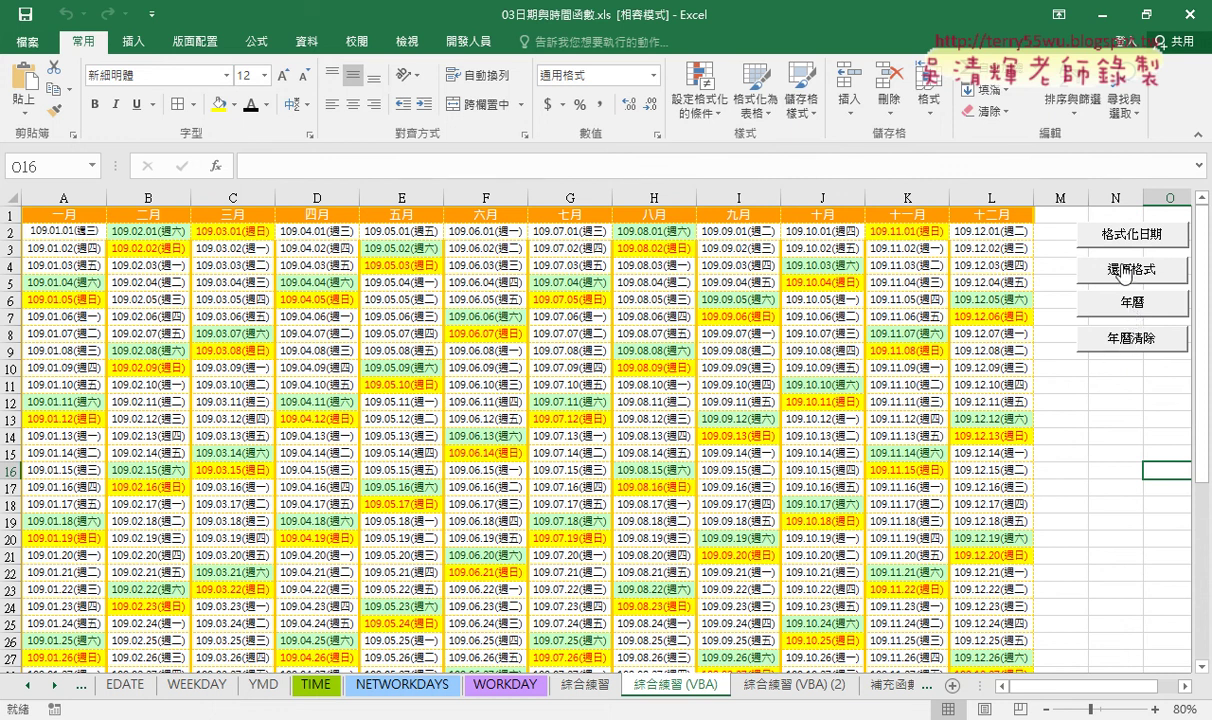
Step: Remove the weekend colours with 還原格式 and clear all conditional formatting rules from the 綜合練習 sheet
{"action": "left_click", "coordinate": [1124, 272]}
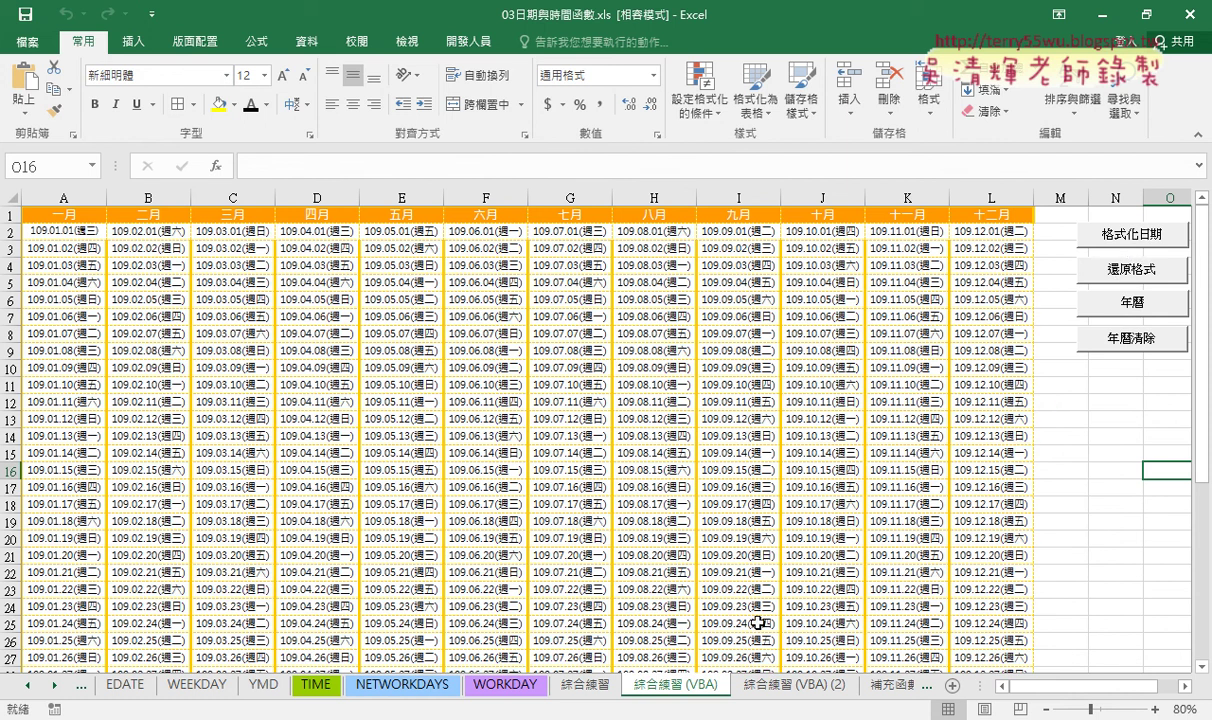
{"action": "left_click", "coordinate": [565, 684]}
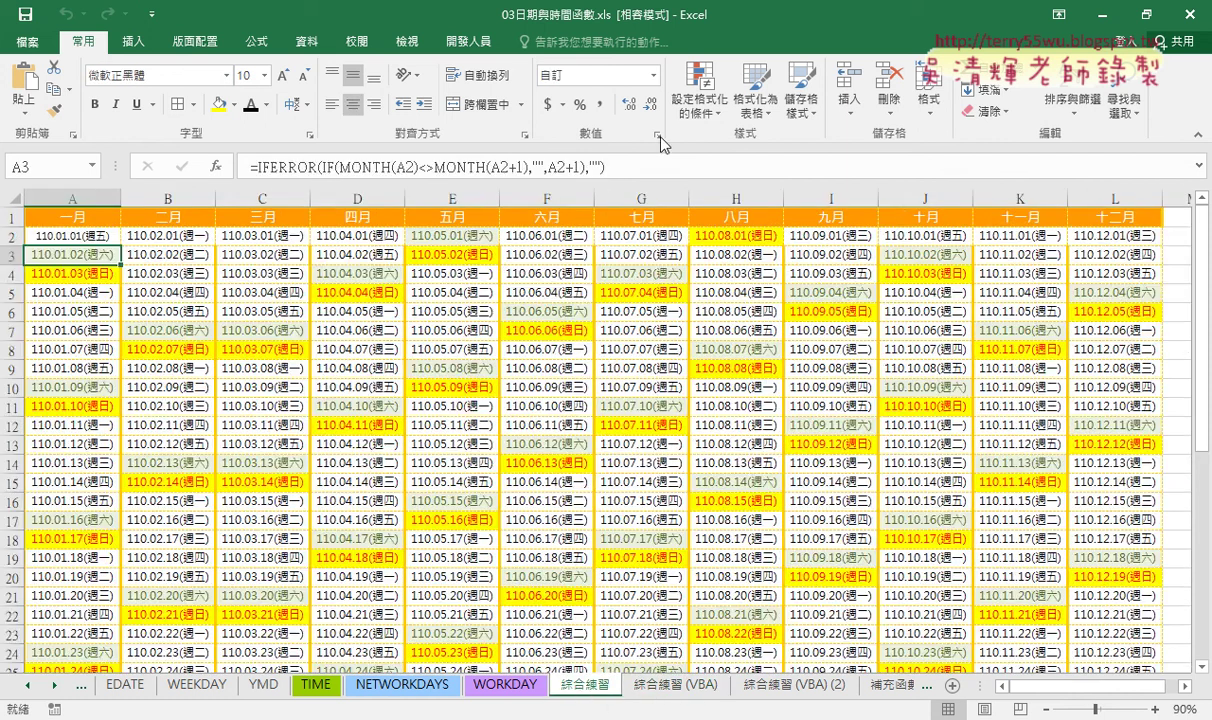
{"action": "left_click", "coordinate": [699, 92]}
{"action": "mouse_move", "coordinate": [720, 375]}
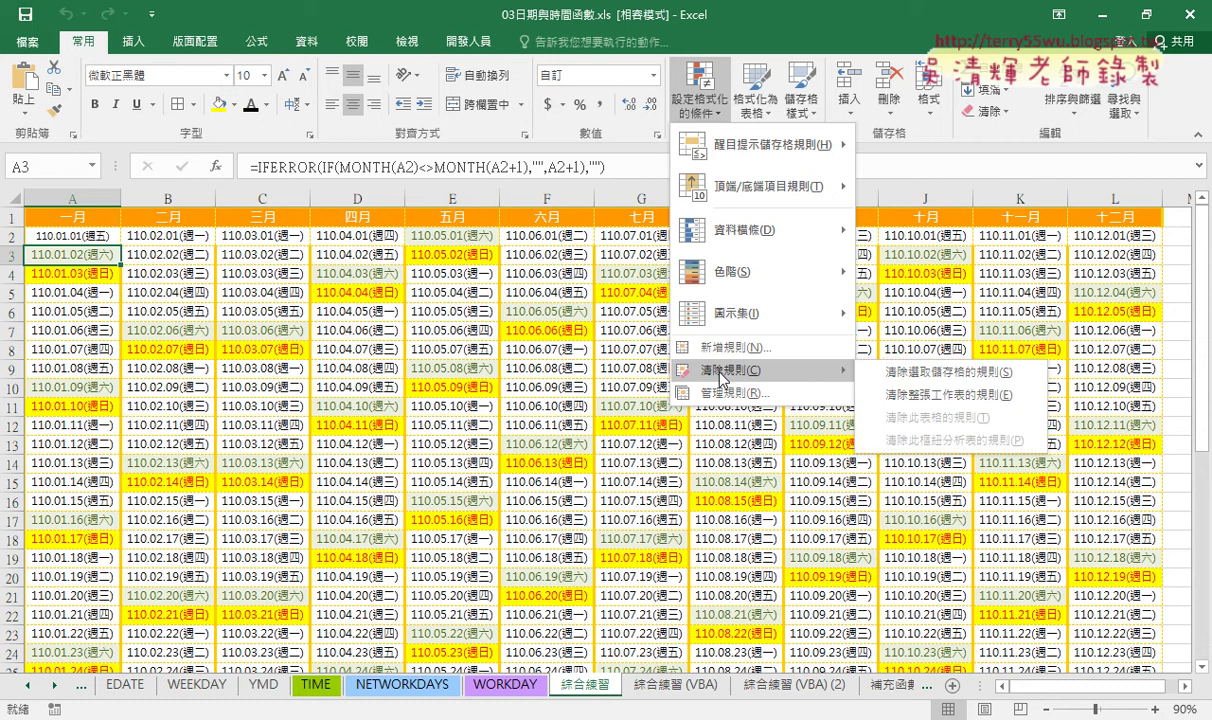
{"action": "left_click", "coordinate": [947, 395]}
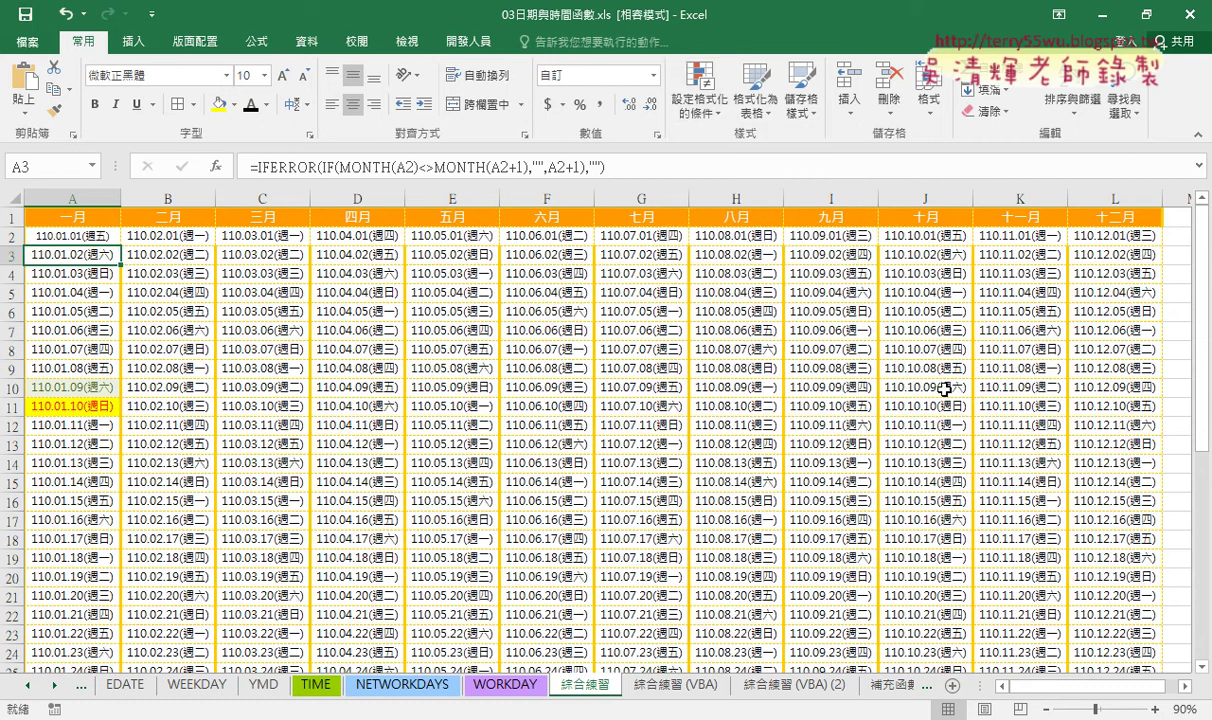
{"action": "left_click", "coordinate": [700, 690]}
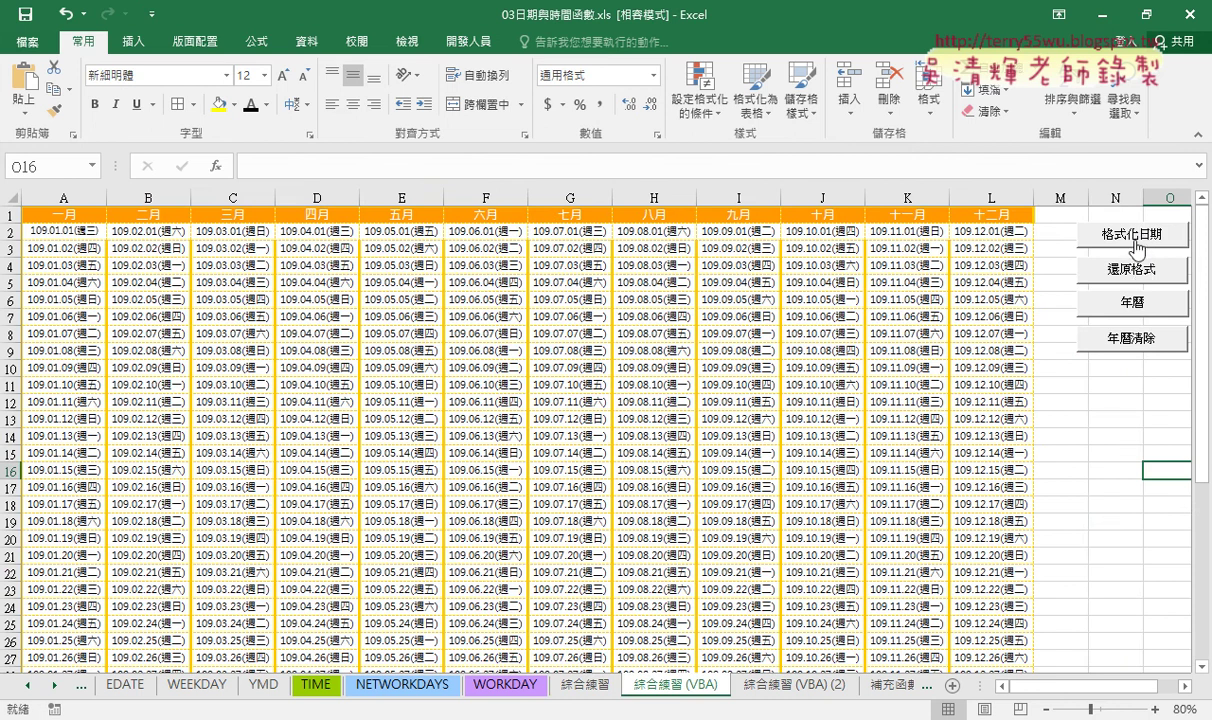
Step: Open the 格式化日期 macro code from the button's Assign Macro dialog
{"action": "right_click", "coordinate": [1138, 242]}
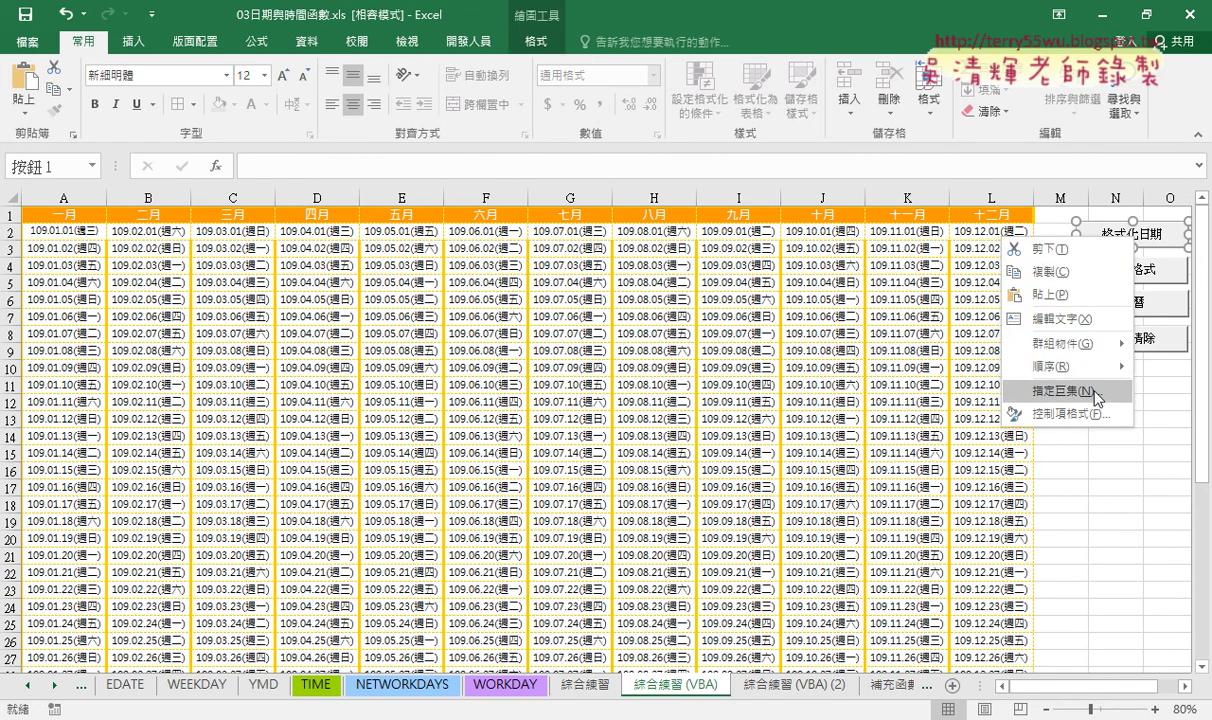
{"action": "left_click", "coordinate": [1040, 388]}
{"action": "left_click", "coordinate": [1162, 246]}
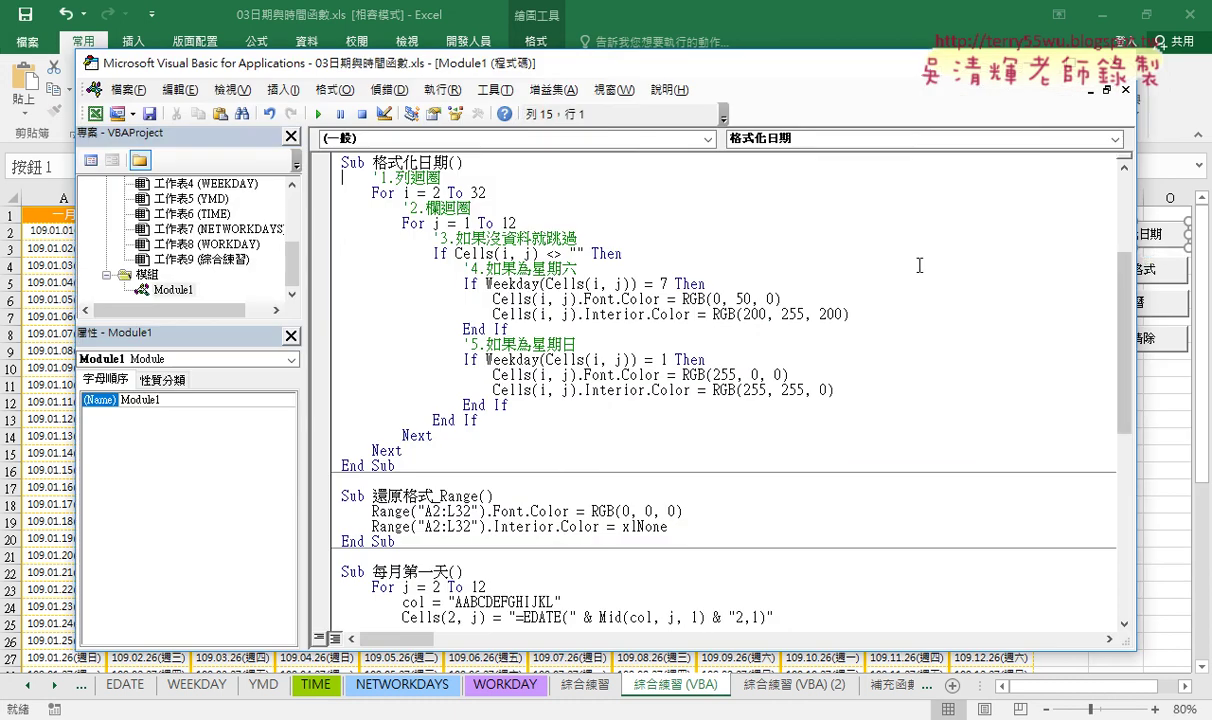
{"action": "left_click", "coordinate": [170, 290]}
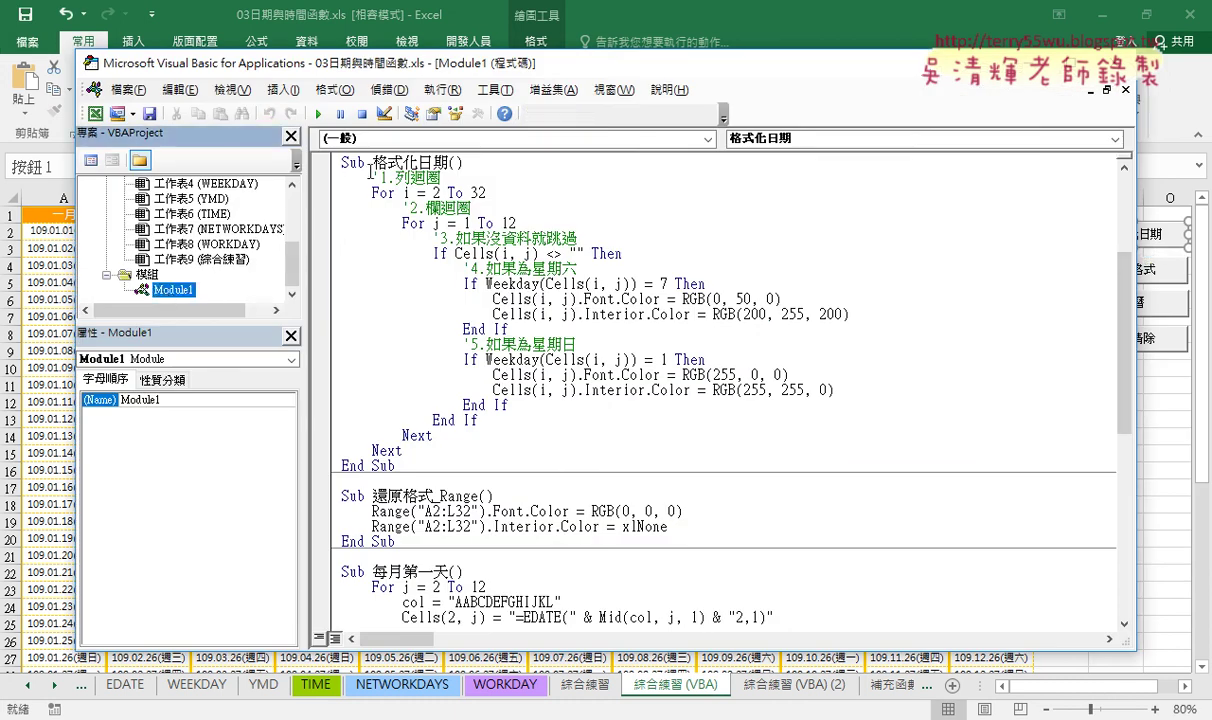
Step: Cut the macro body and paste it back on a new indented line
{"action": "left_click_drag", "start_coordinate": [432, 162], "coordinate": [470, 468]}
{"action": "key", "text": "ctrl+c"}
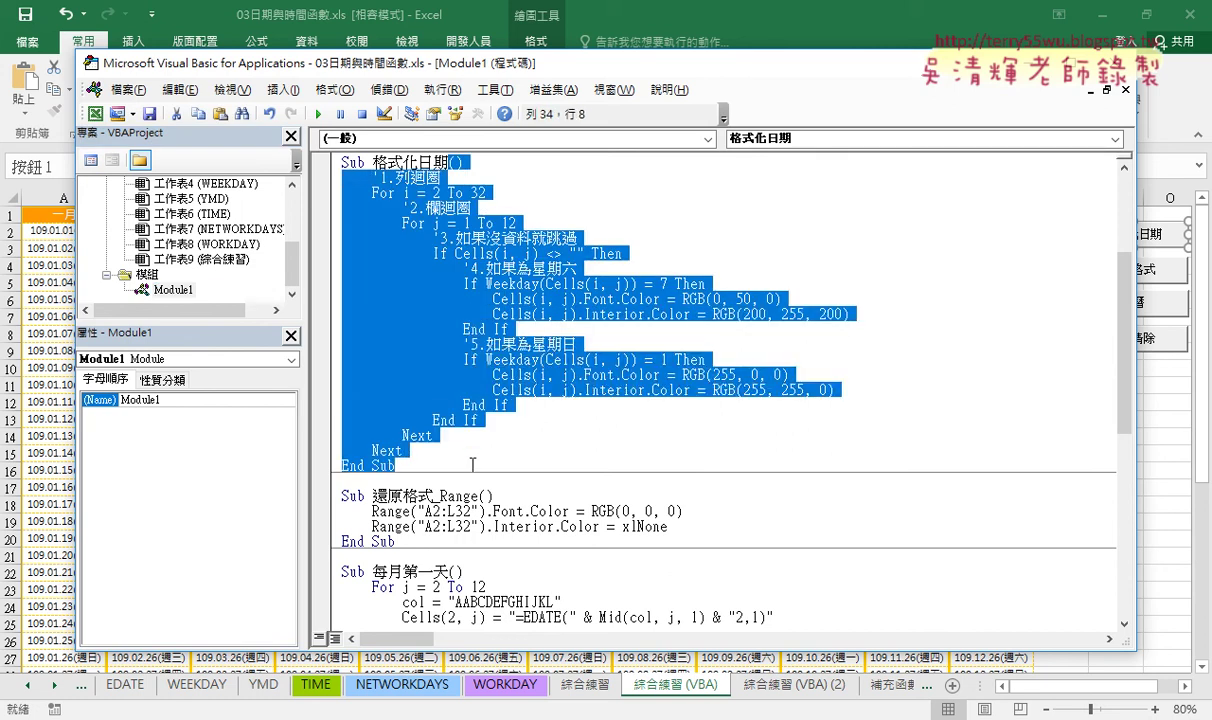
{"action": "key", "text": "Delete"}
{"action": "key", "text": "Return"}
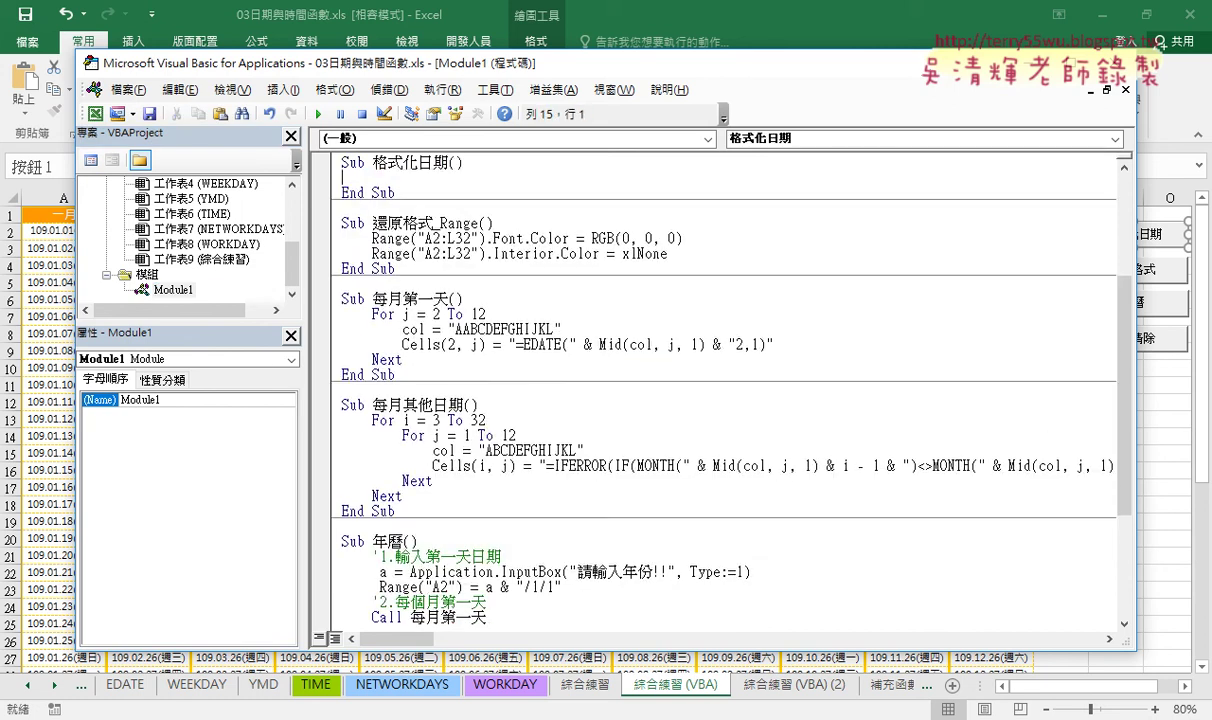
{"action": "key", "text": "Tab"}
{"action": "key", "text": "ctrl+v"}
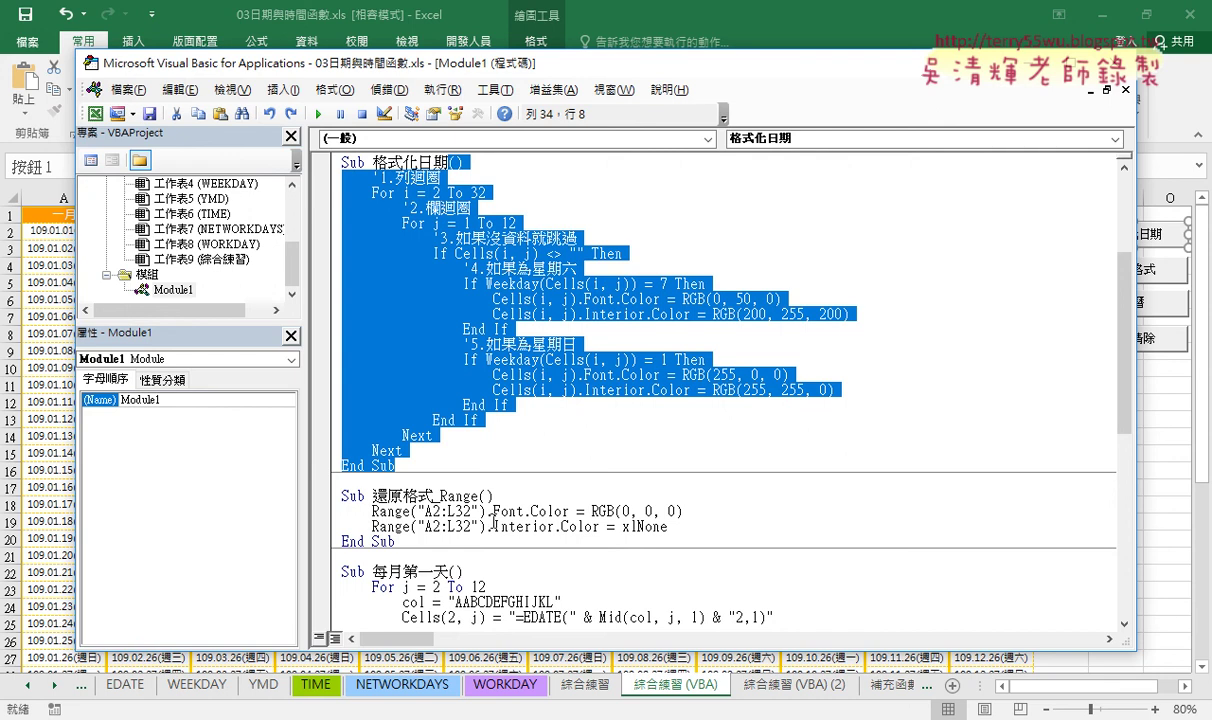
{"action": "left_click", "coordinate": [384, 192]}
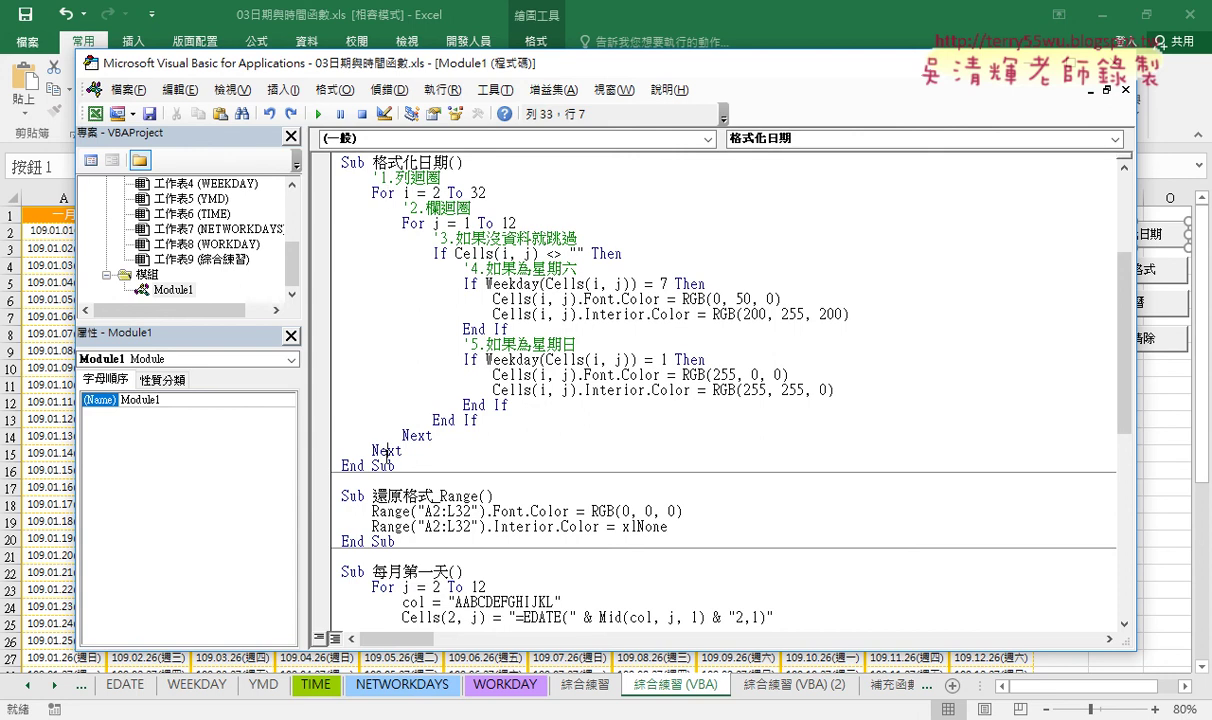
Step: Review the loops For i = 2 To 32 and For j = 1 To 12
{"action": "left_click_drag", "start_coordinate": [368, 193], "coordinate": [490, 193]}
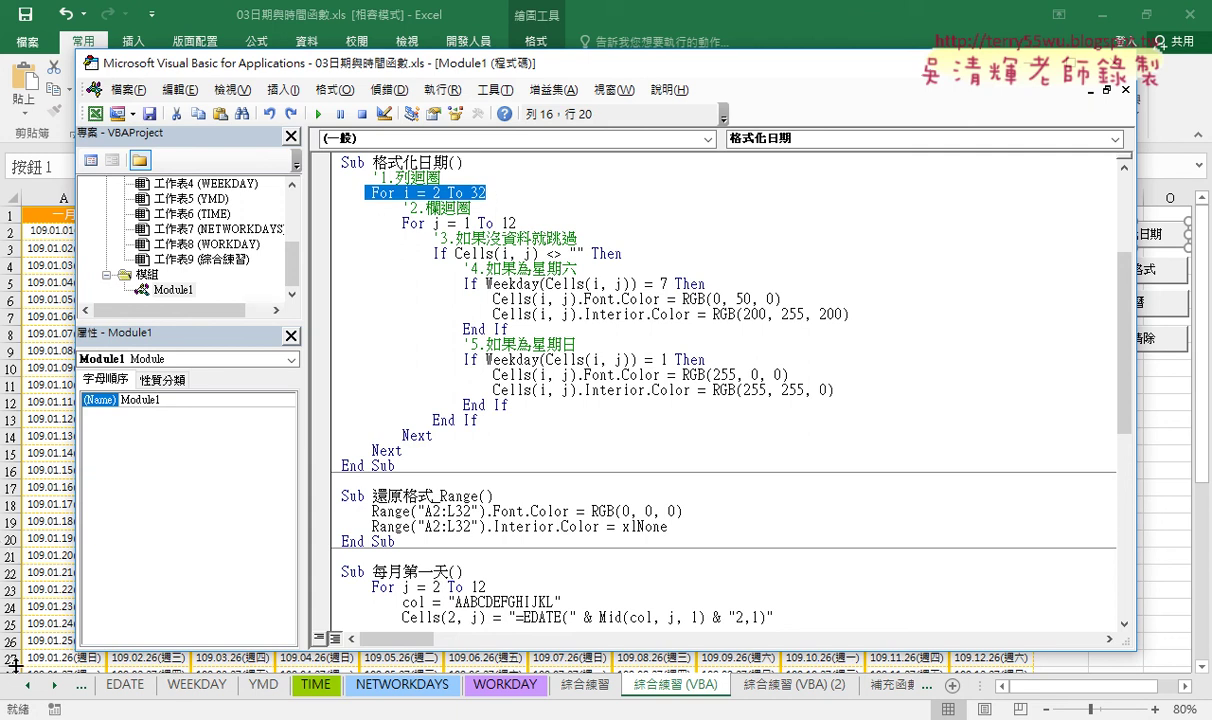
{"action": "left_click_drag", "start_coordinate": [401, 223], "coordinate": [516, 224]}
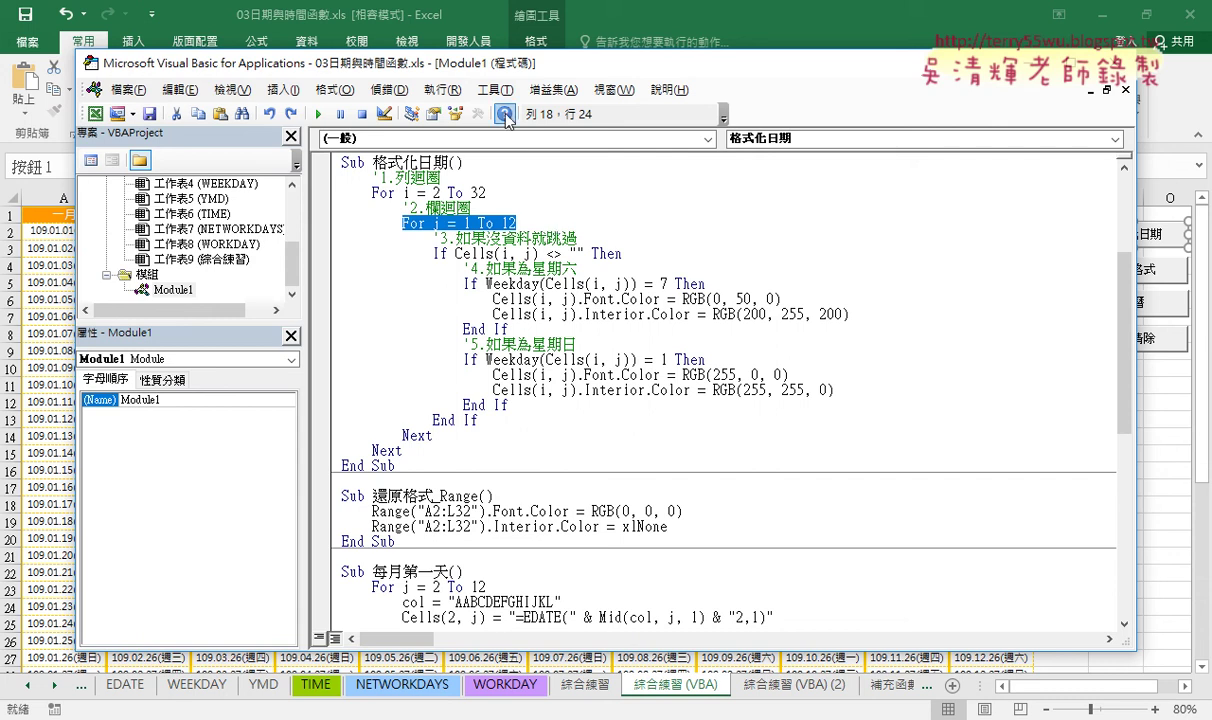
{"action": "left_click_drag", "start_coordinate": [516, 72], "coordinate": [516, 266]}
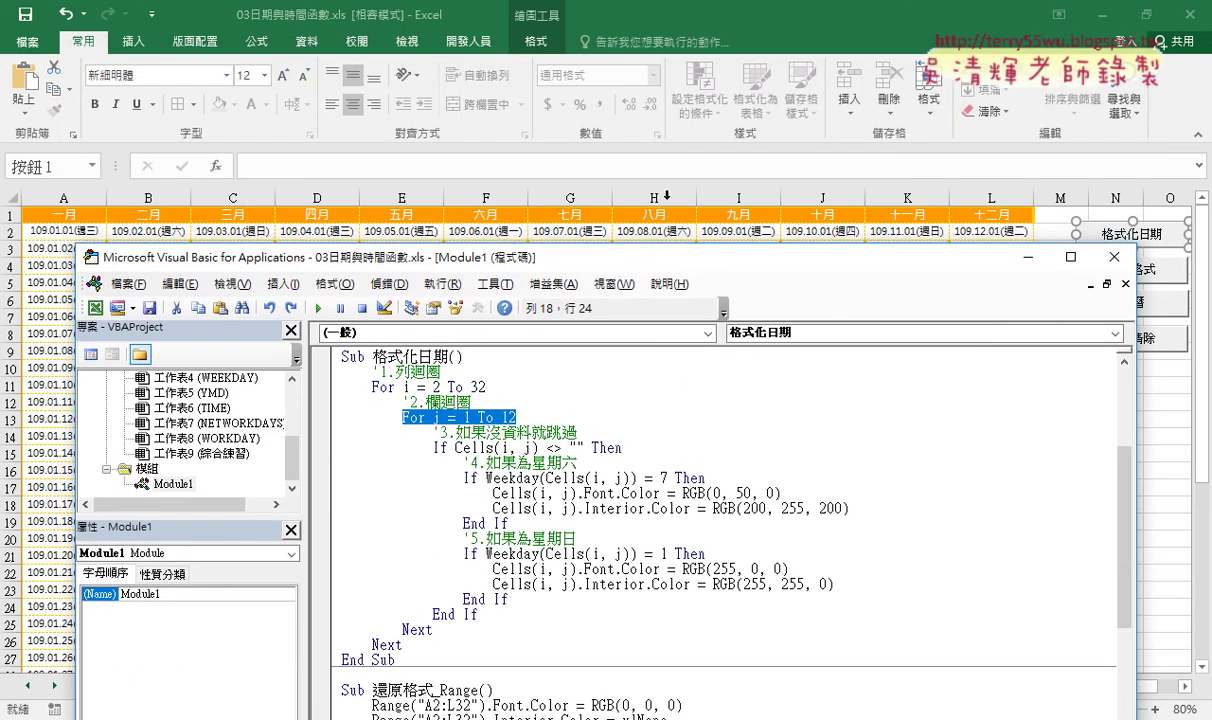
{"action": "left_click_drag", "start_coordinate": [672, 260], "coordinate": [703, 25]}
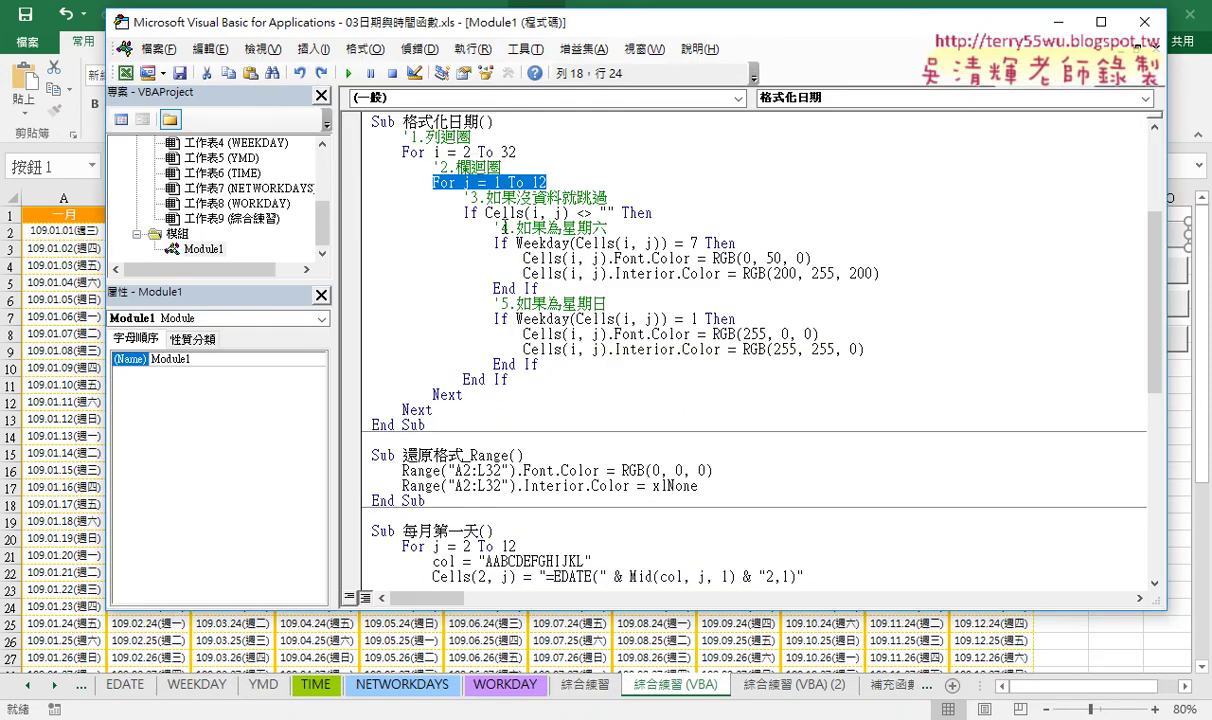
{"action": "left_click", "coordinate": [648, 212]}
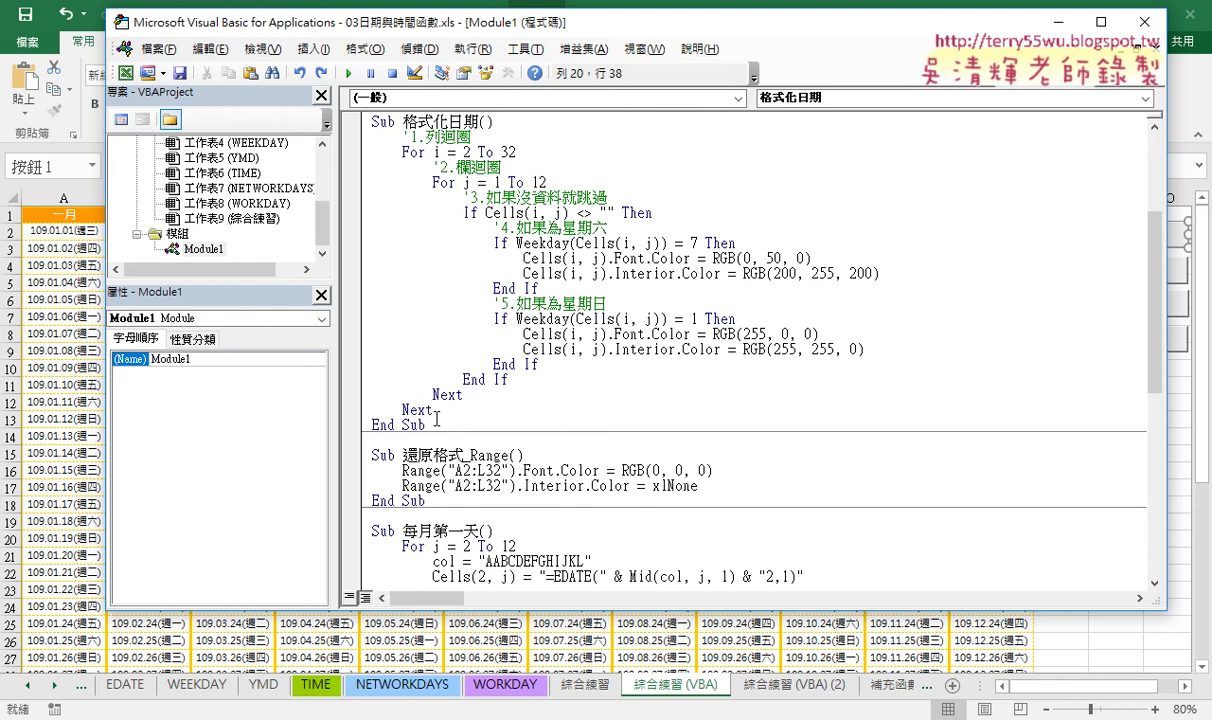
Step: Replace the old If block with a new line starting 'if cells(i,j)' inside the column loop
{"action": "left_click_drag", "start_coordinate": [509, 379], "coordinate": [348, 207]}
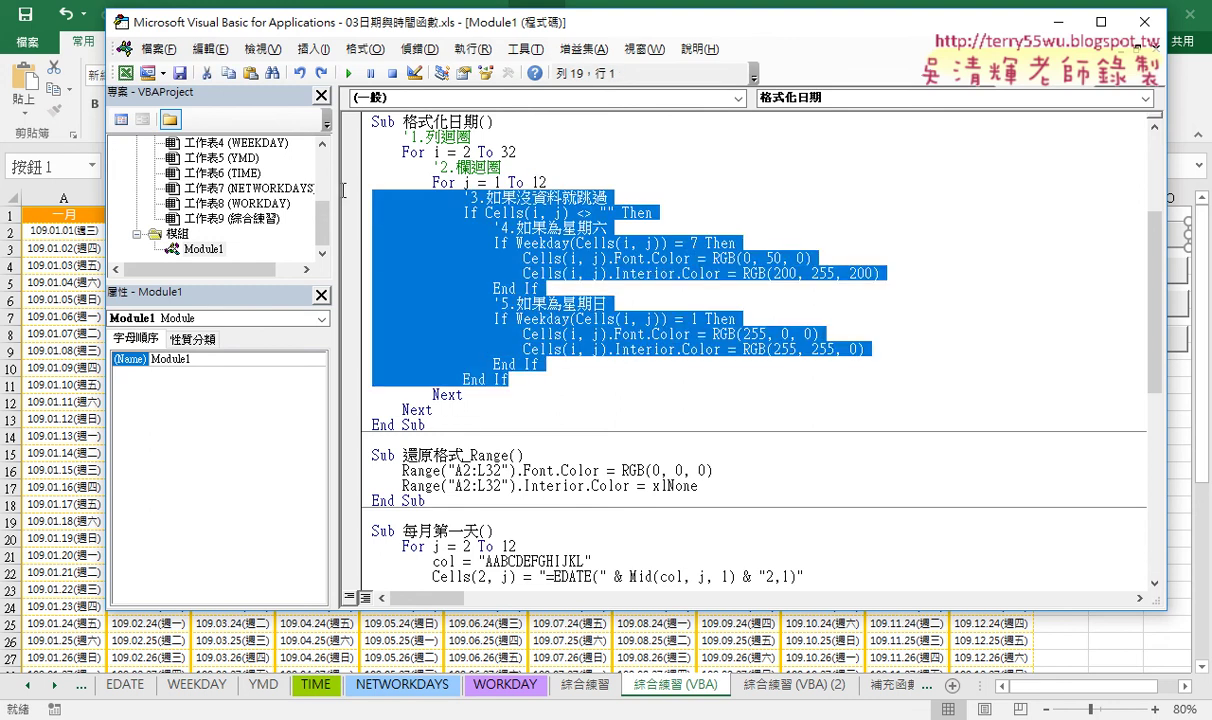
{"action": "key", "text": "Delete"}
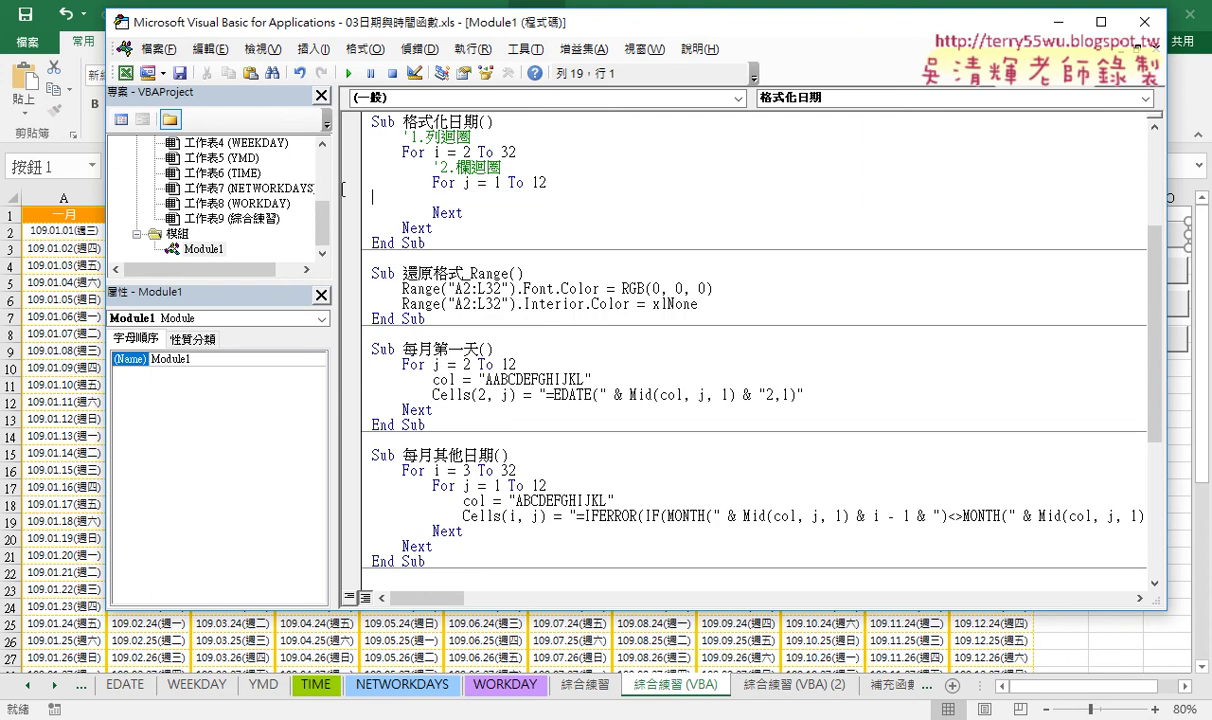
{"action": "key", "text": "Tab"}
{"action": "key", "text": "Tab"}
{"action": "key", "text": "Tab"}
{"action": "type", "text": "if "}
{"action": "type", "text": "cell"}
{"action": "type", "text": "s("}
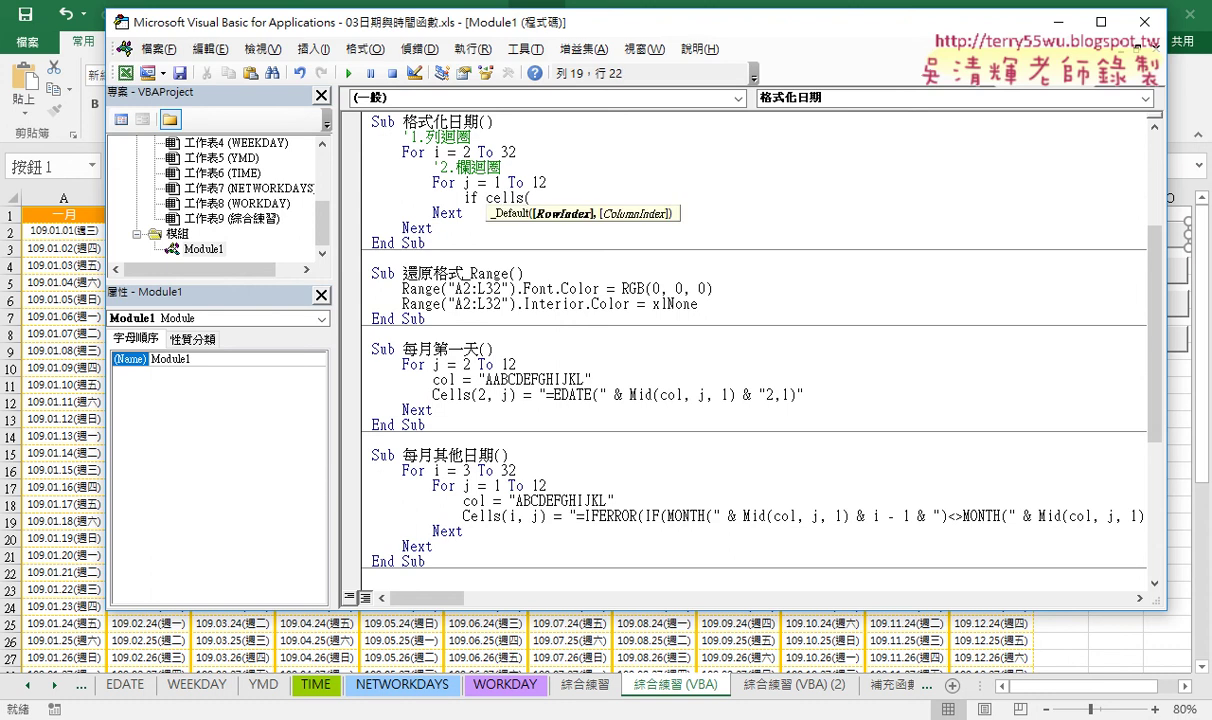
{"action": "type", "text": "i,"}
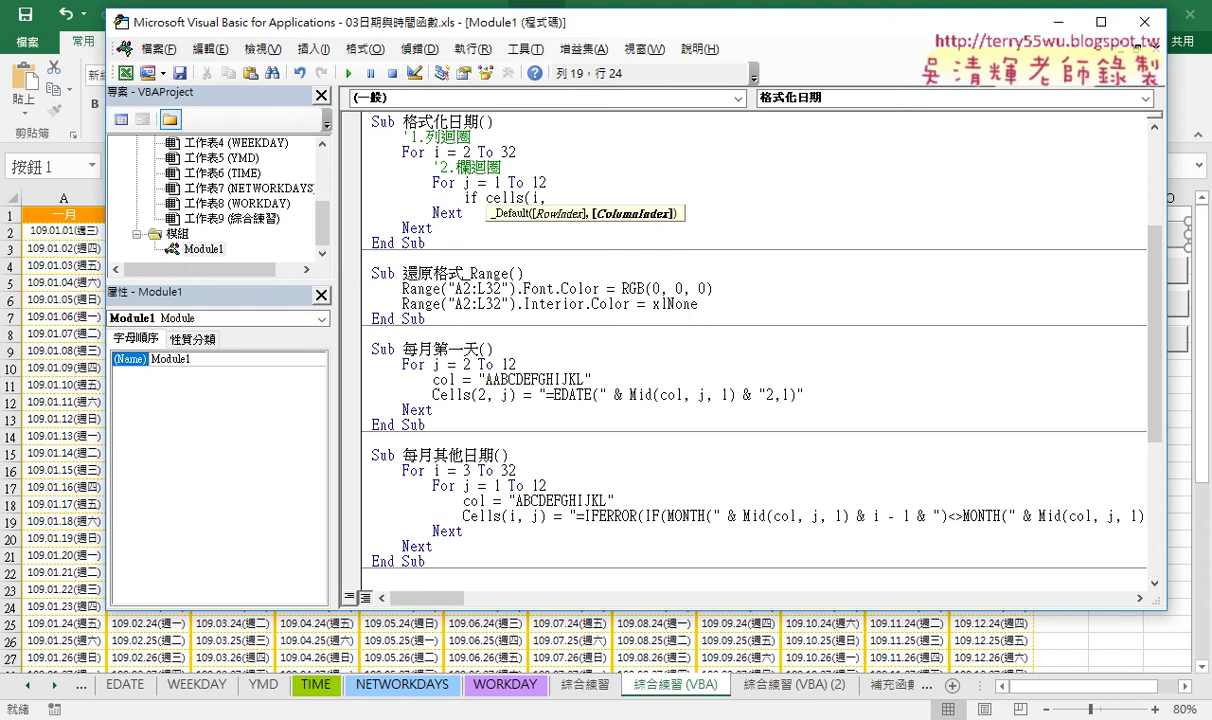
{"action": "type", "text": "j"}
{"action": "type", "text": ")"}
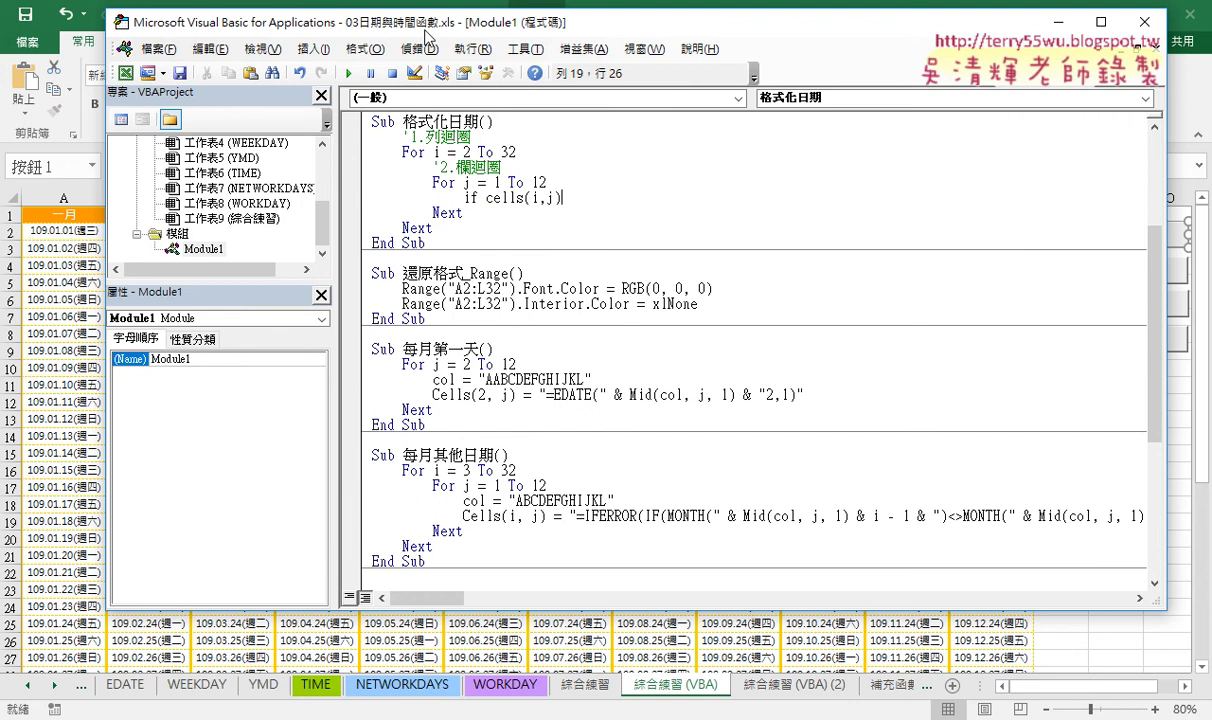
Step: Turn the line into 'if weekday(cells(i,j))=7 then'
{"action": "left_click_drag", "start_coordinate": [407, 36], "coordinate": [493, 181]}
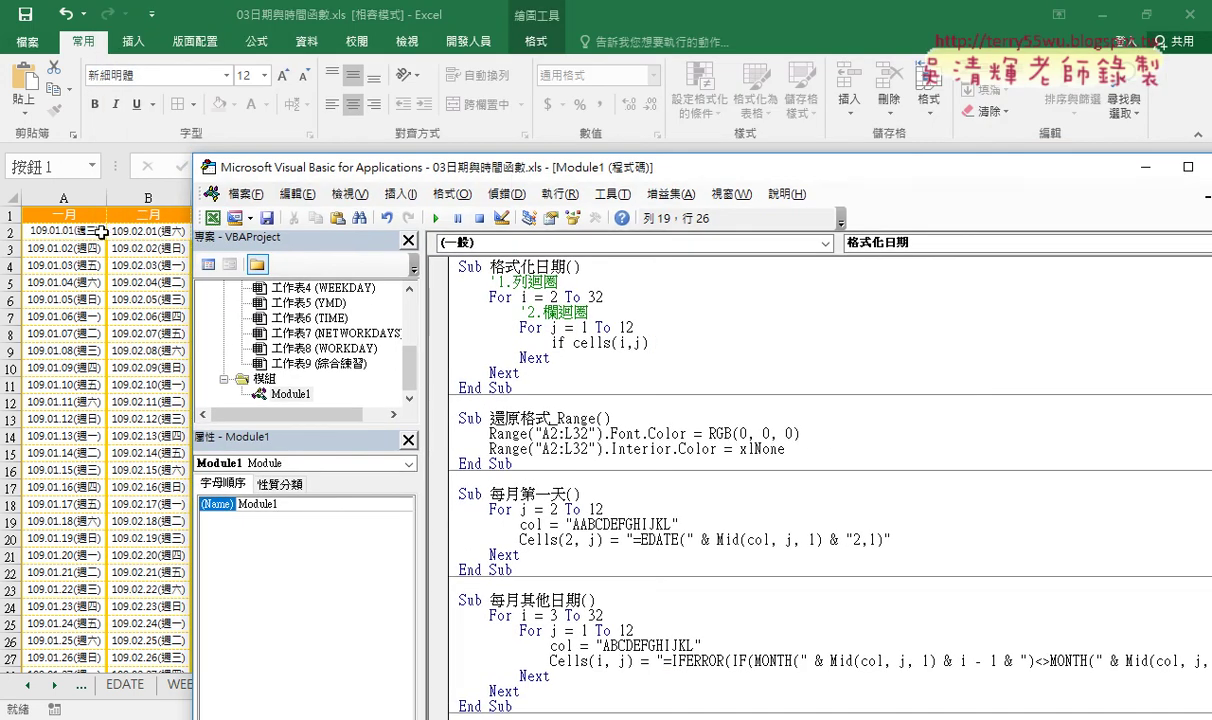
{"action": "left_click_drag", "start_coordinate": [284, 167], "coordinate": [237, 264]}
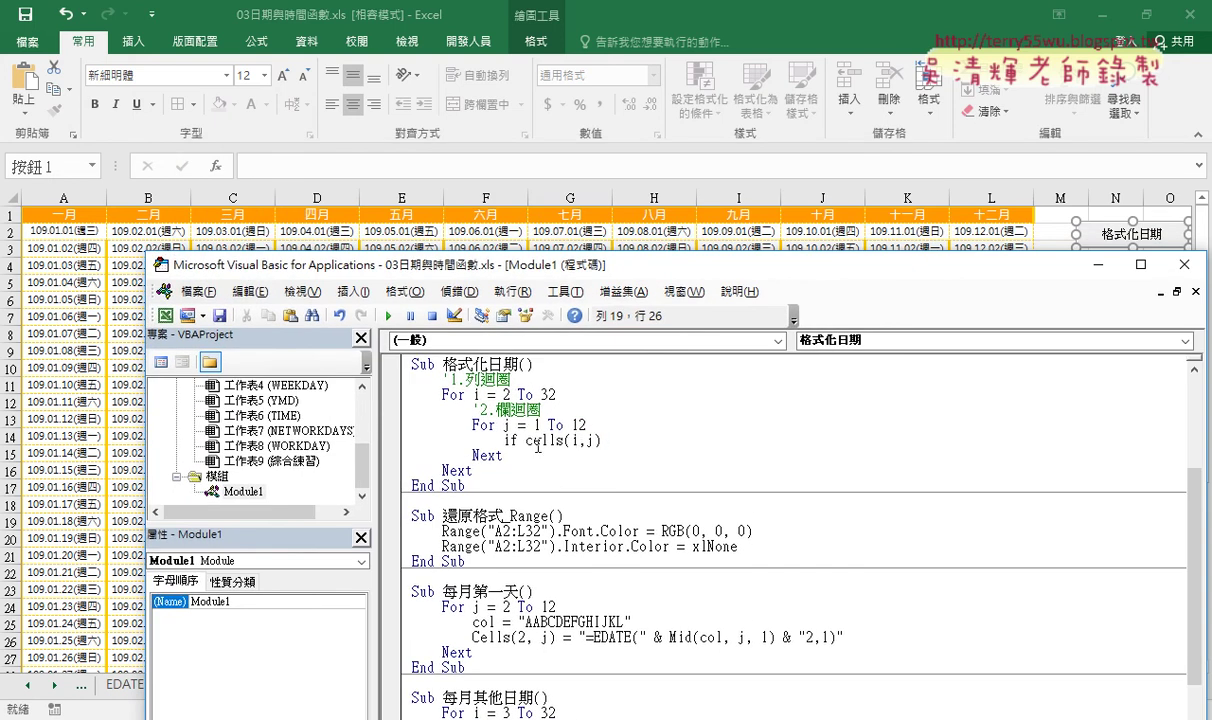
{"action": "left_click", "coordinate": [524, 441]}
{"action": "key", "text": "Left"}
{"action": "key", "text": "Right"}
{"action": "type", "text": "wee"}
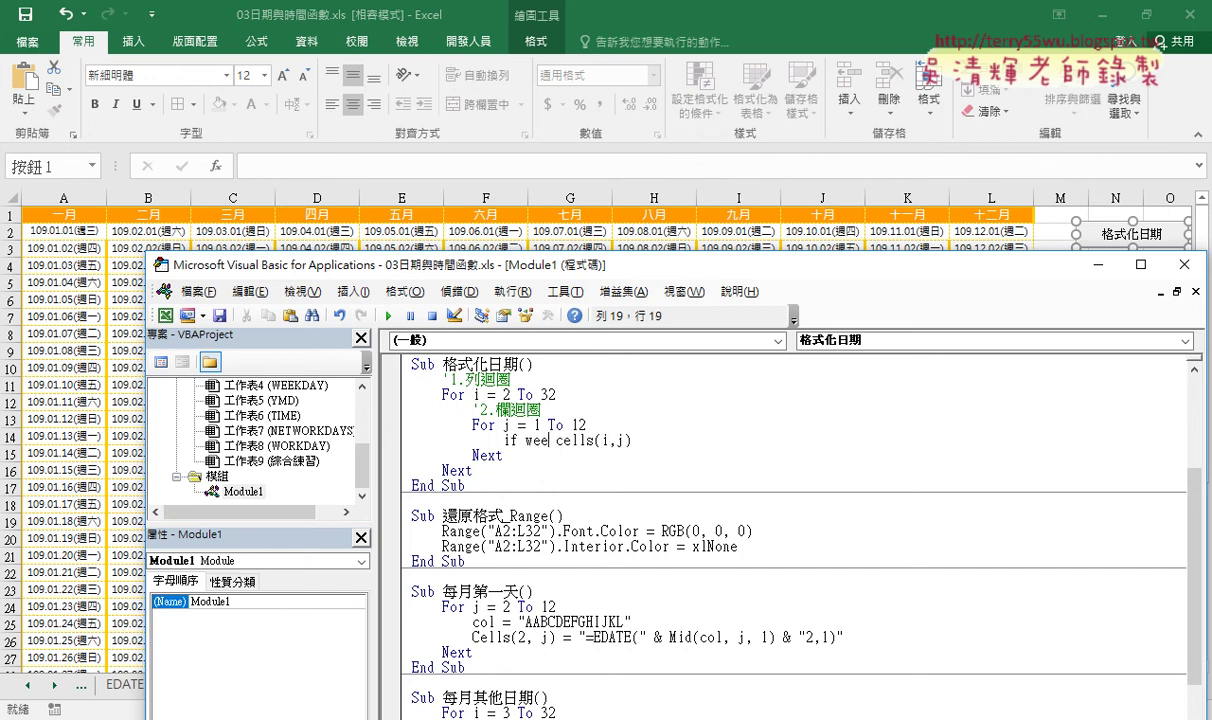
{"action": "type", "text": "k"}
{"action": "type", "text": "day("}
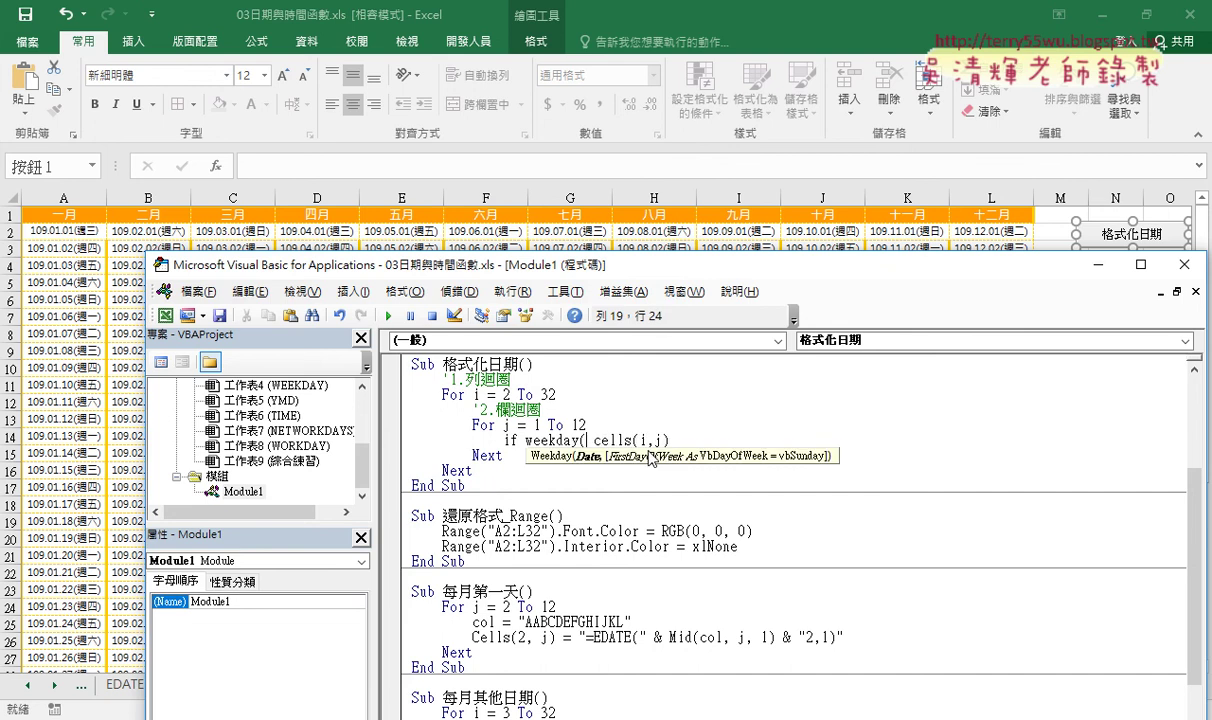
{"action": "key", "text": "Delete"}
{"action": "key", "text": "Right"}
{"action": "key", "text": "Right"}
{"action": "key", "text": "Right"}
{"action": "key", "text": "Right"}
{"action": "key", "text": "Right"}
{"action": "key", "text": "Right"}
{"action": "key", "text": "Right"}
{"action": "key", "text": "Right"}
{"action": "key", "text": "Right"}
{"action": "key", "text": "Right"}
{"action": "type", "text": ")"}
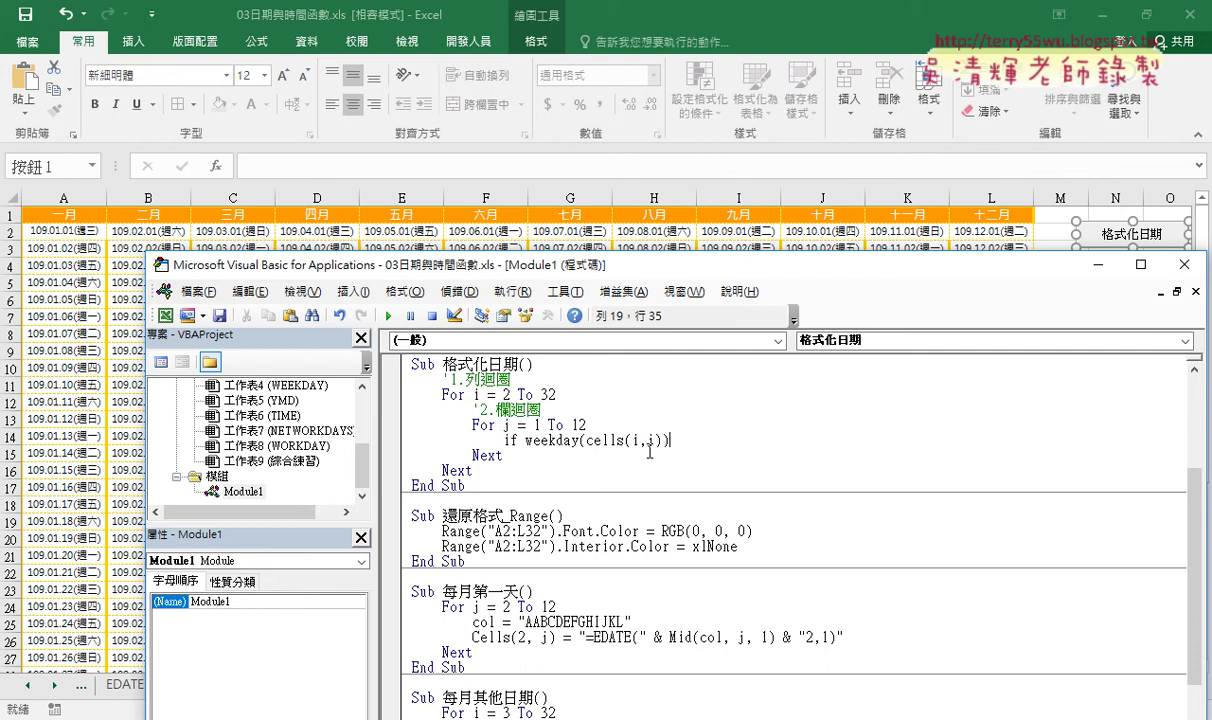
{"action": "type", "text": "="}
{"action": "type", "text": "7 "}
{"action": "type", "text": "then"}
Step: Close the Saturday If with End If, set cells.Font.Color = rgb(0,255,0), and return to the worksheet
{"action": "key", "text": "Return"}
{"action": "key", "text": "Return"}
{"action": "type", "text": "e"}
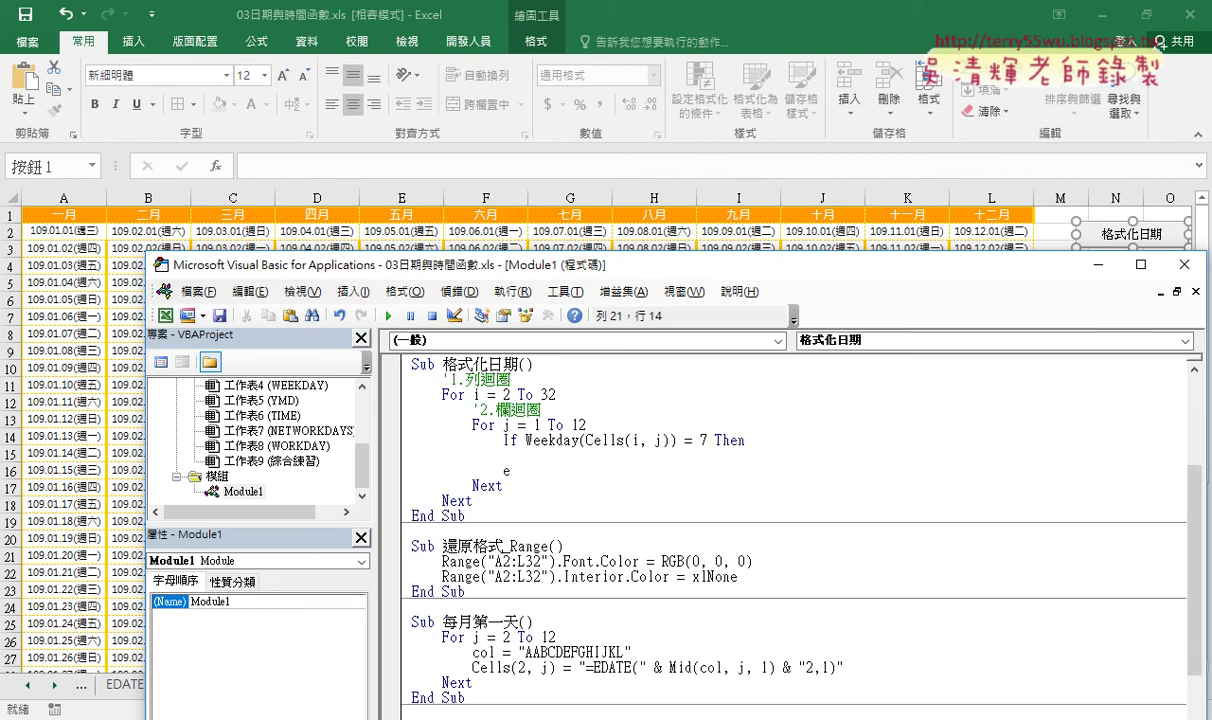
{"action": "type", "text": "nd if"}
{"action": "key", "text": "Up"}
{"action": "type", "text": "ce"}
{"action": "type", "text": "lls"}
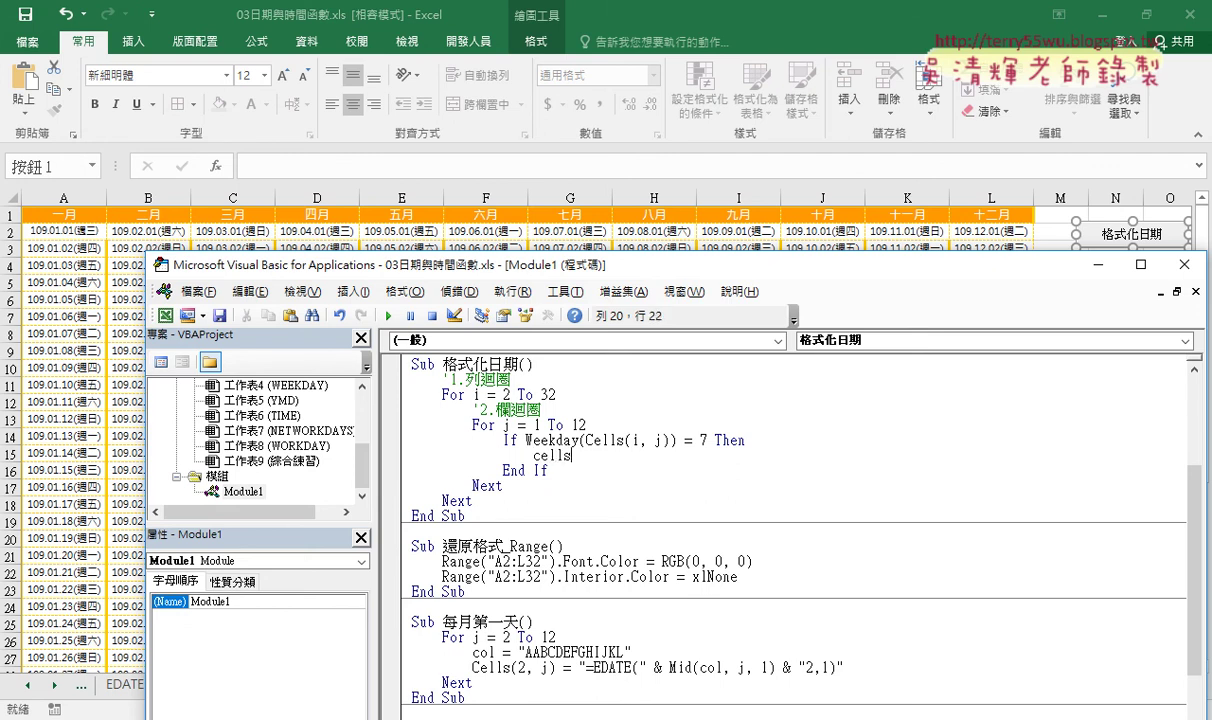
{"action": "type", "text": "."}
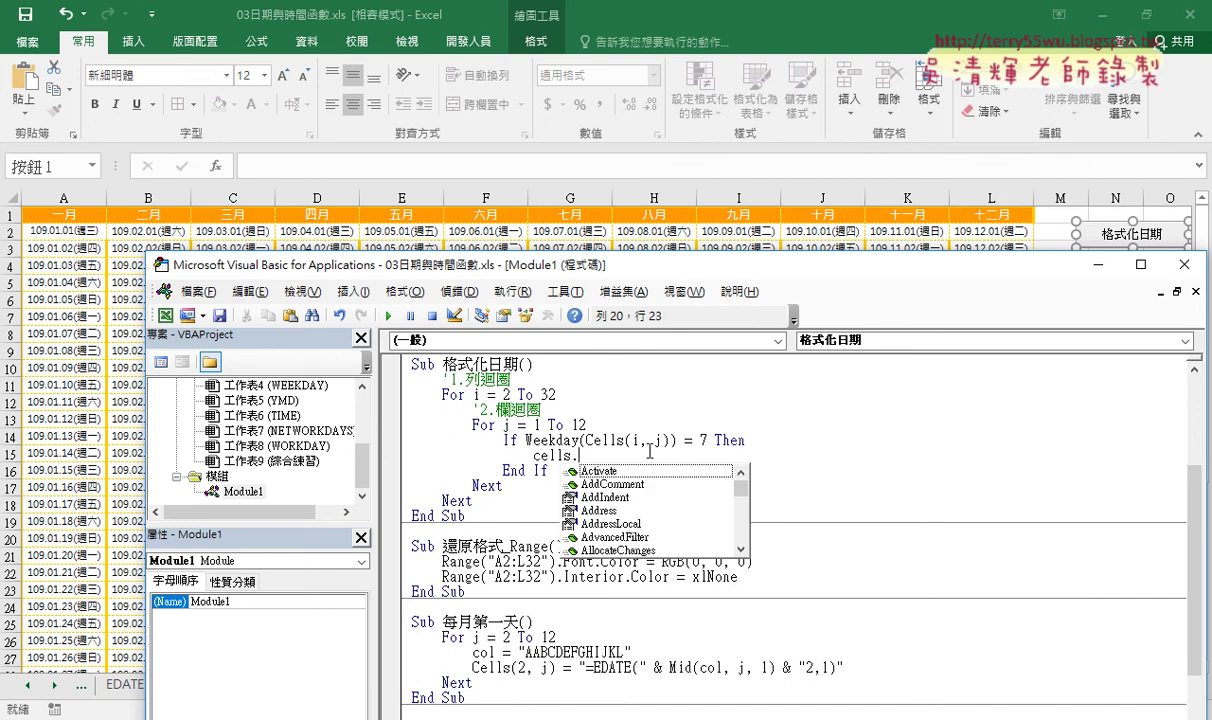
{"action": "type", "text": "fo"}
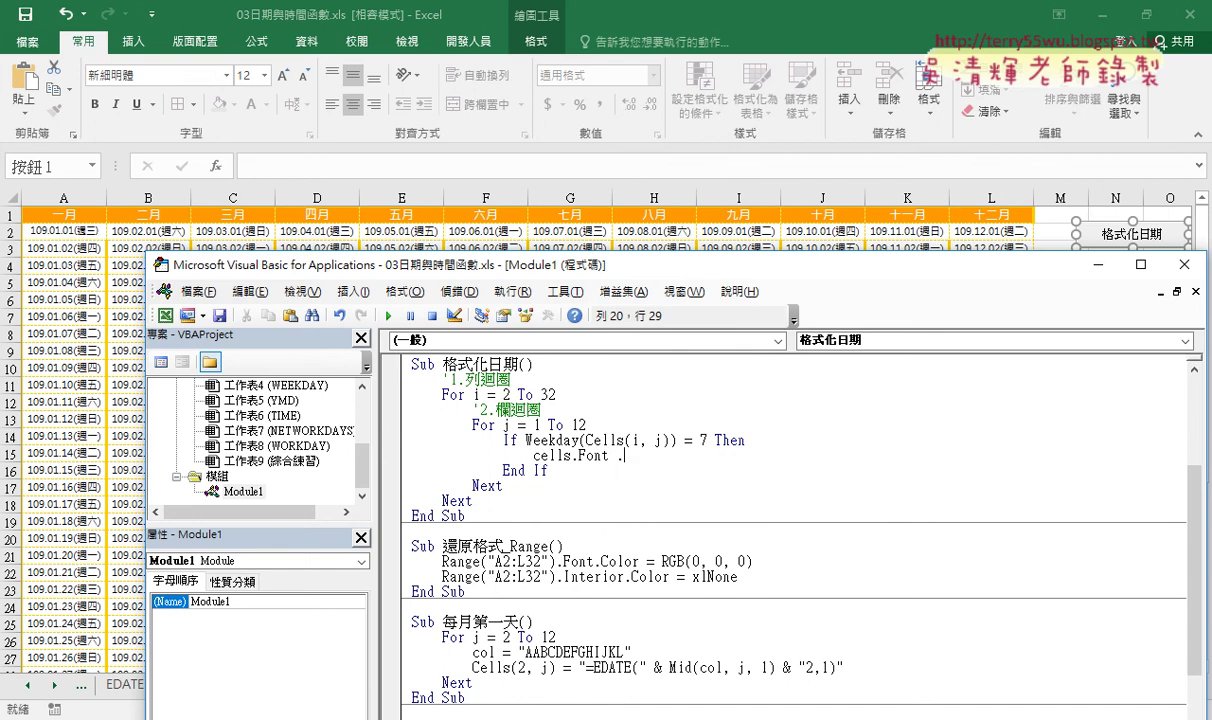
{"action": "key", "text": "BackSpace"}
{"action": "type", "text": "."}
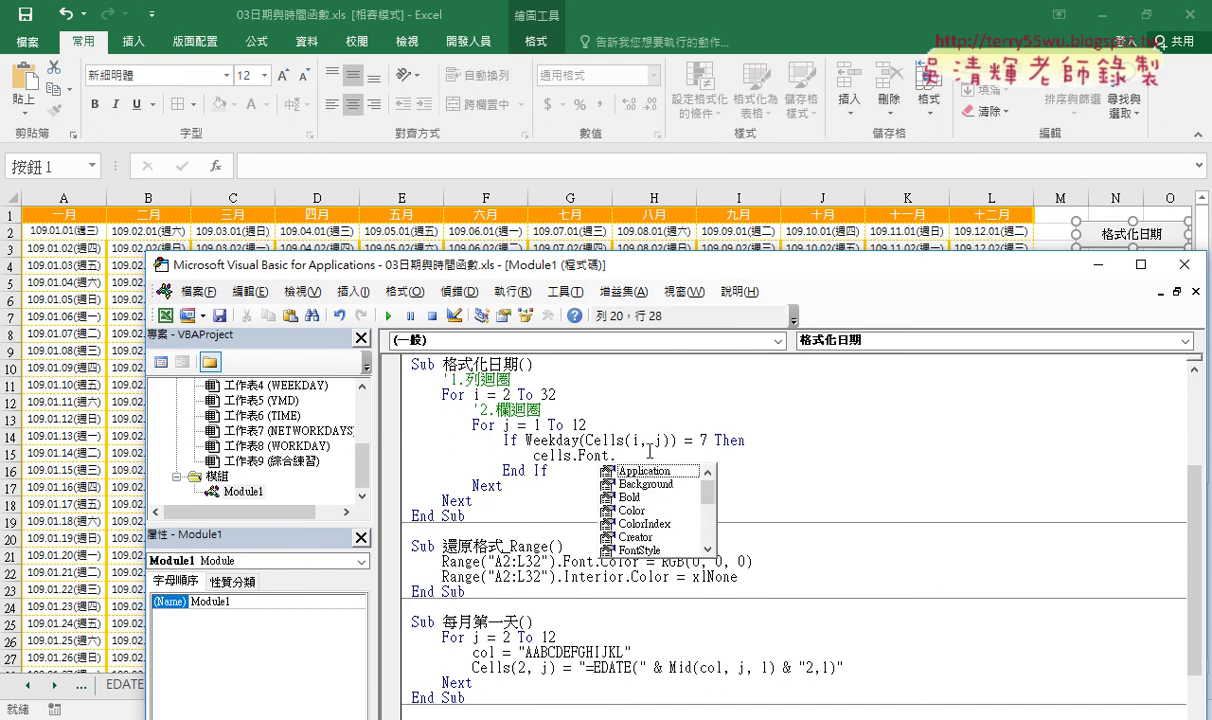
{"action": "type", "text": "co"}
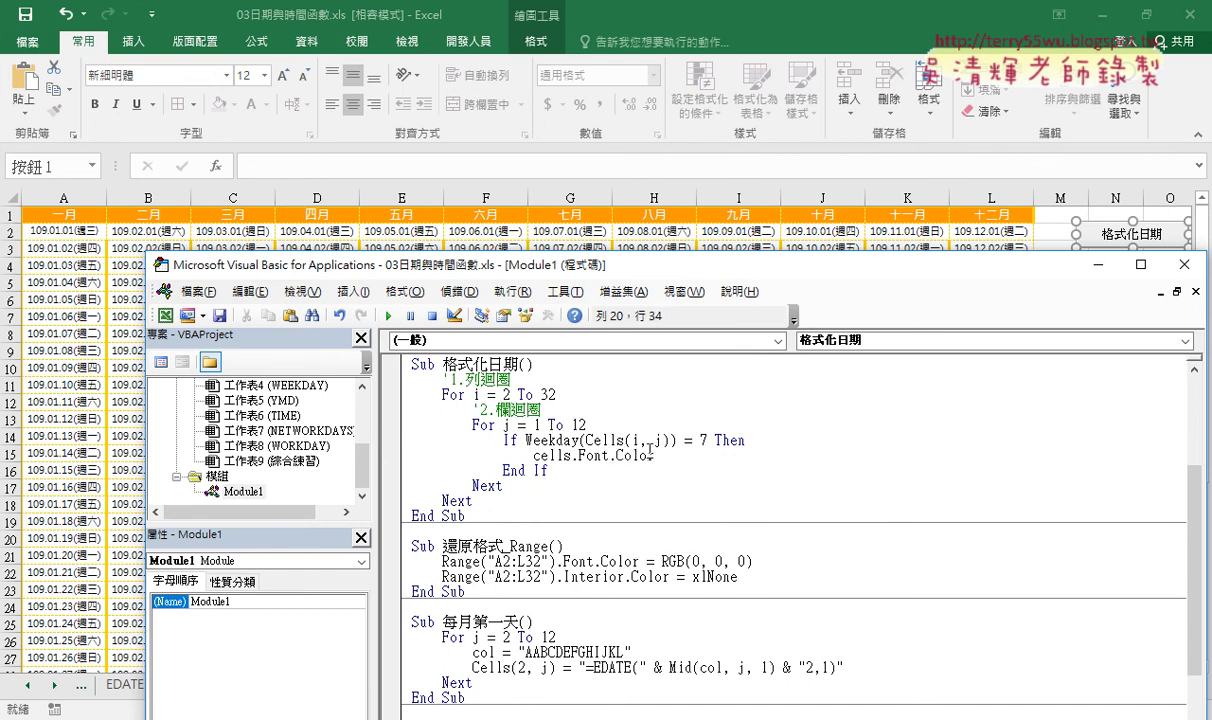
{"action": "type", "text": " =rgb"}
{"action": "type", "text": "("}
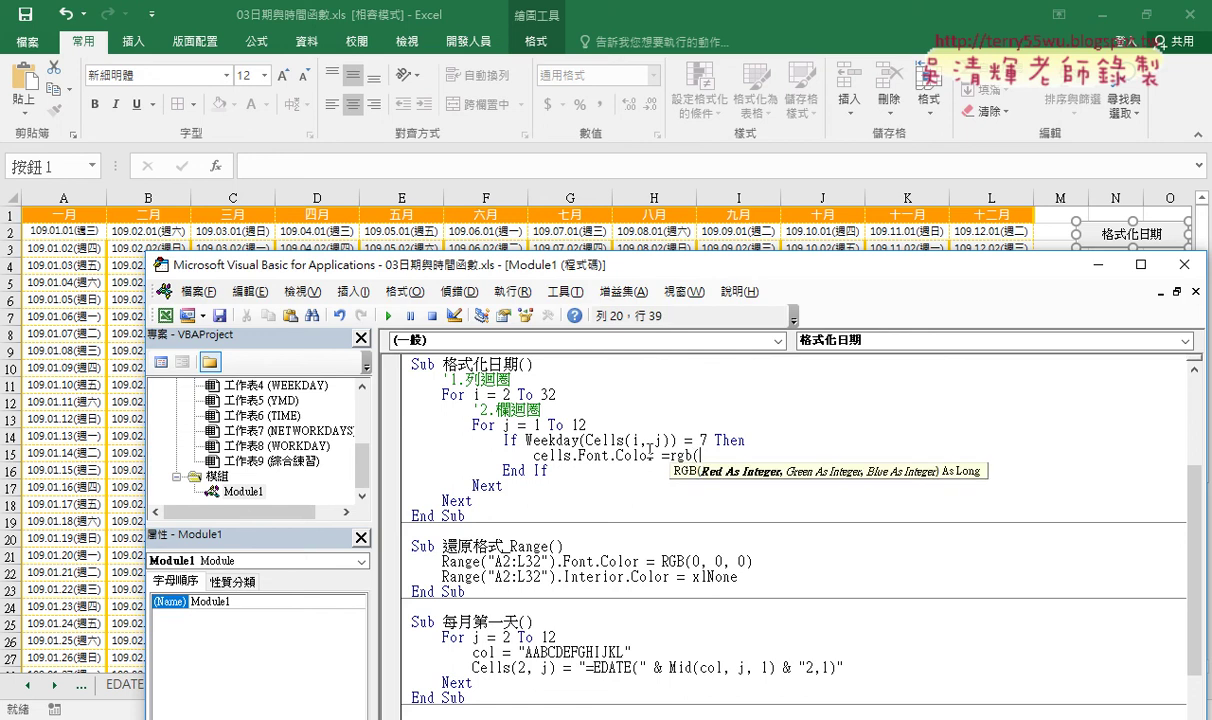
{"action": "type", "text": "0"}
{"action": "type", "text": ",255"}
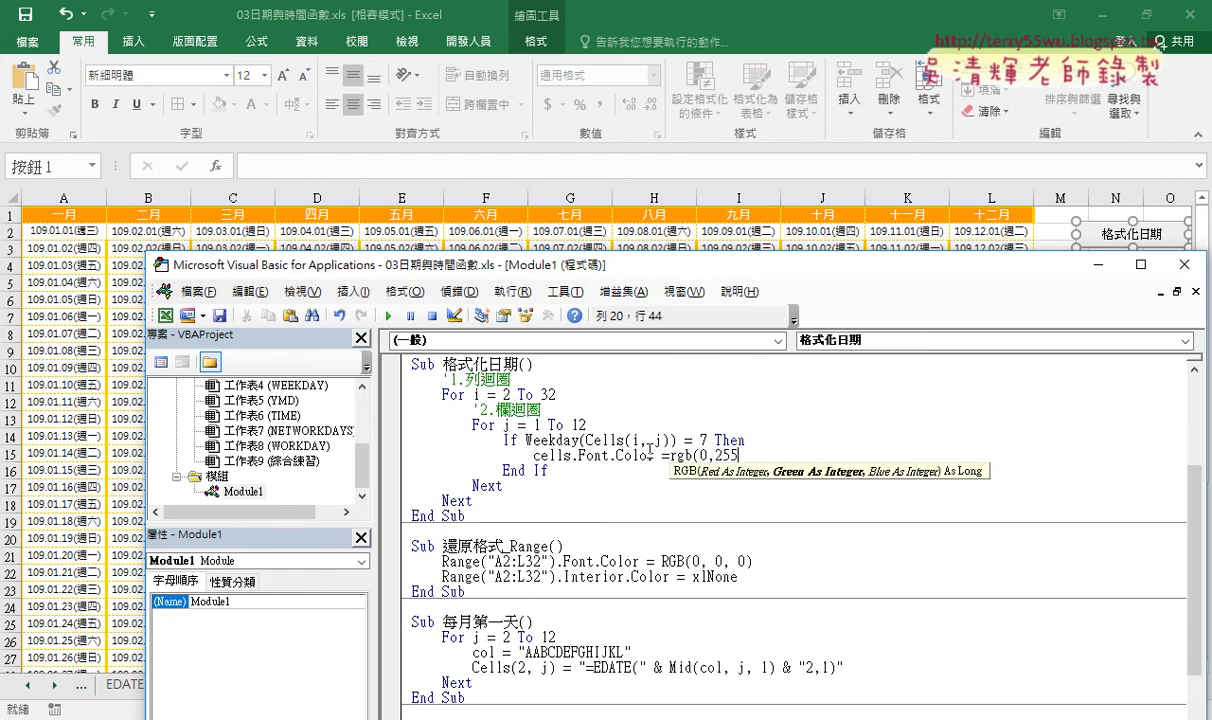
{"action": "type", "text": ",0"}
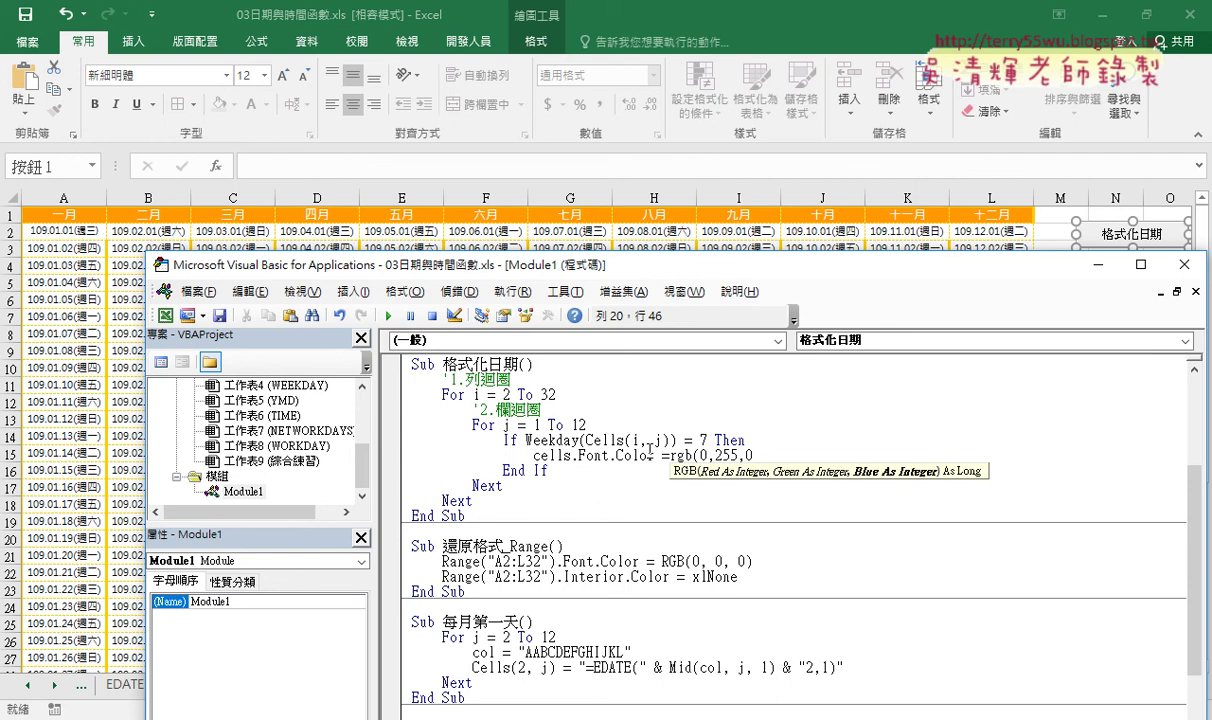
{"action": "type", "text": ")"}
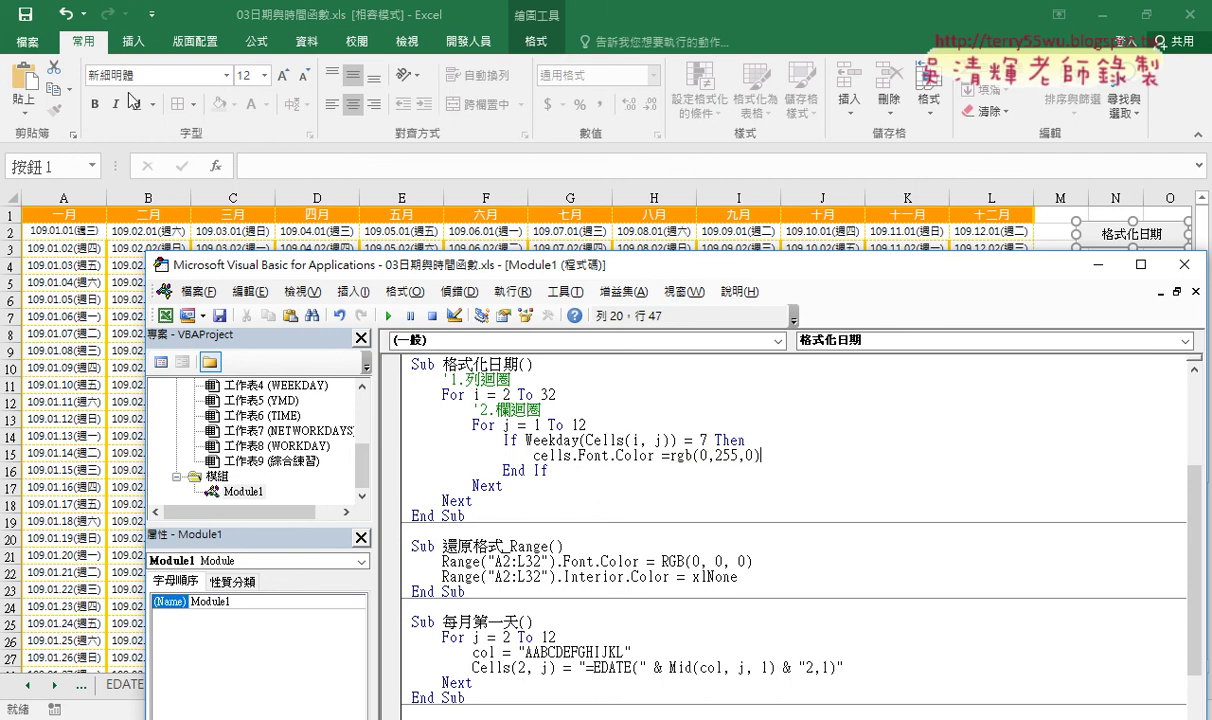
{"action": "key", "text": "alt+F11"}
{"action": "key", "text": "Escape"}
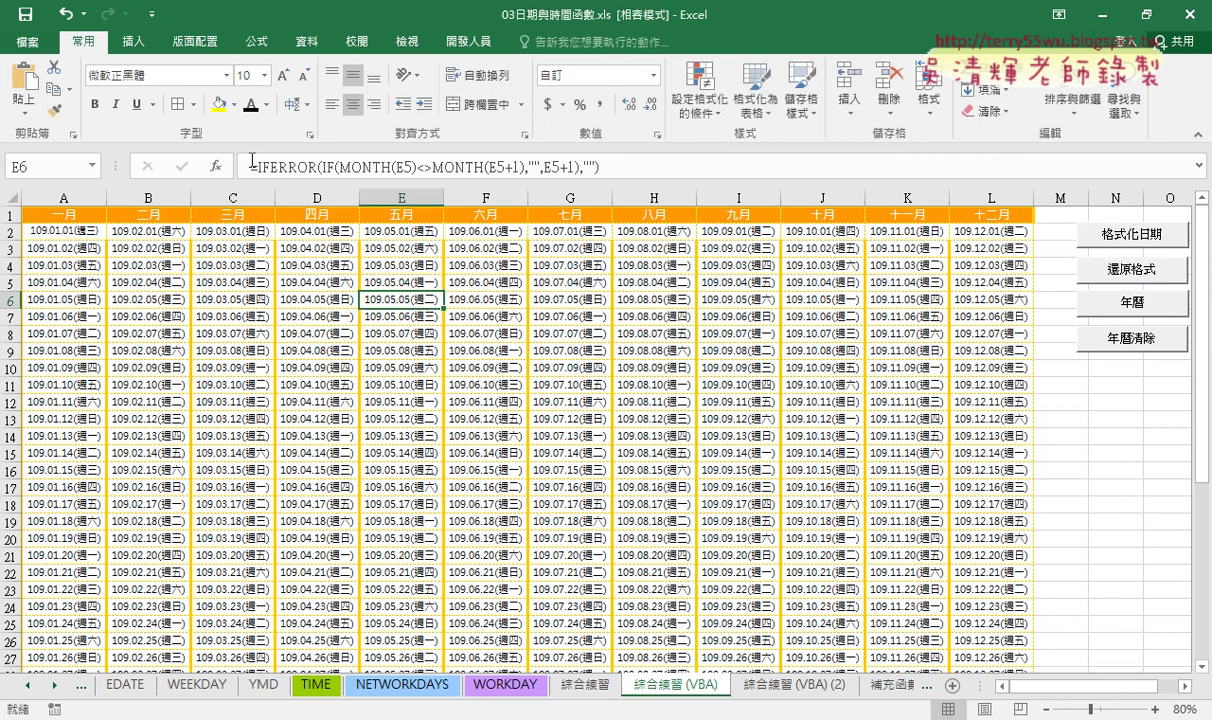
{"action": "left_click", "coordinate": [267, 104]}
{"action": "left_click", "coordinate": [268, 291]}
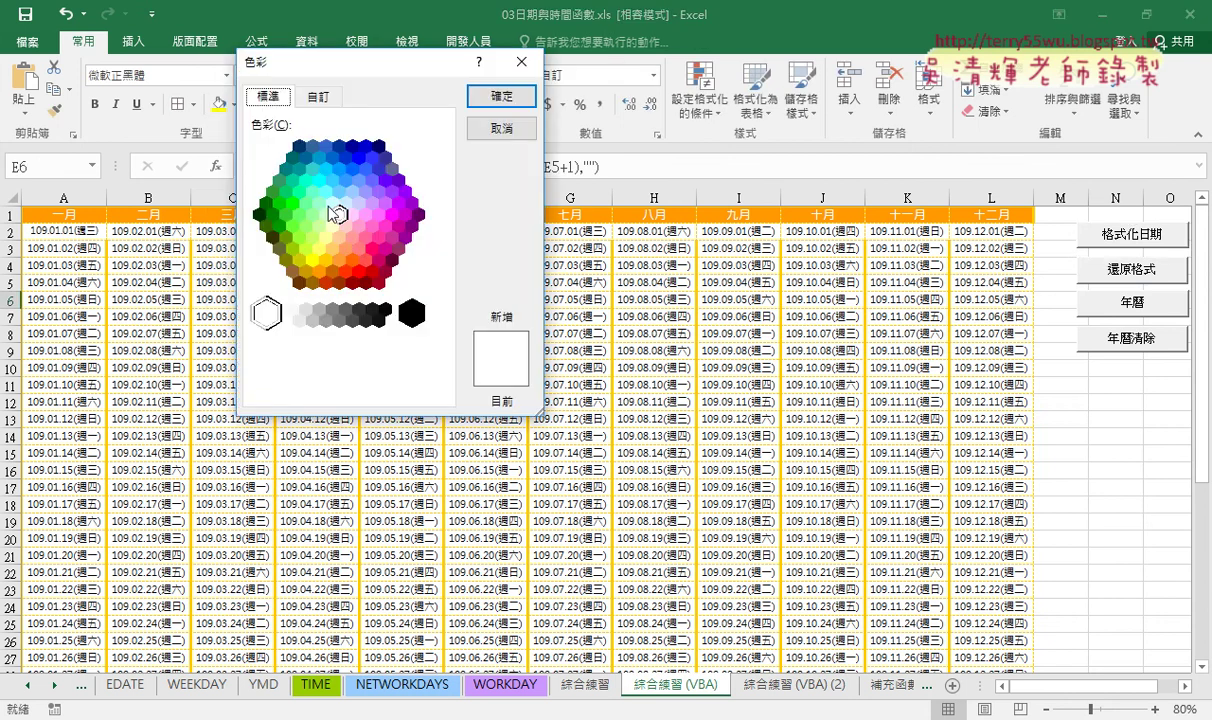
{"action": "left_click", "coordinate": [259, 214]}
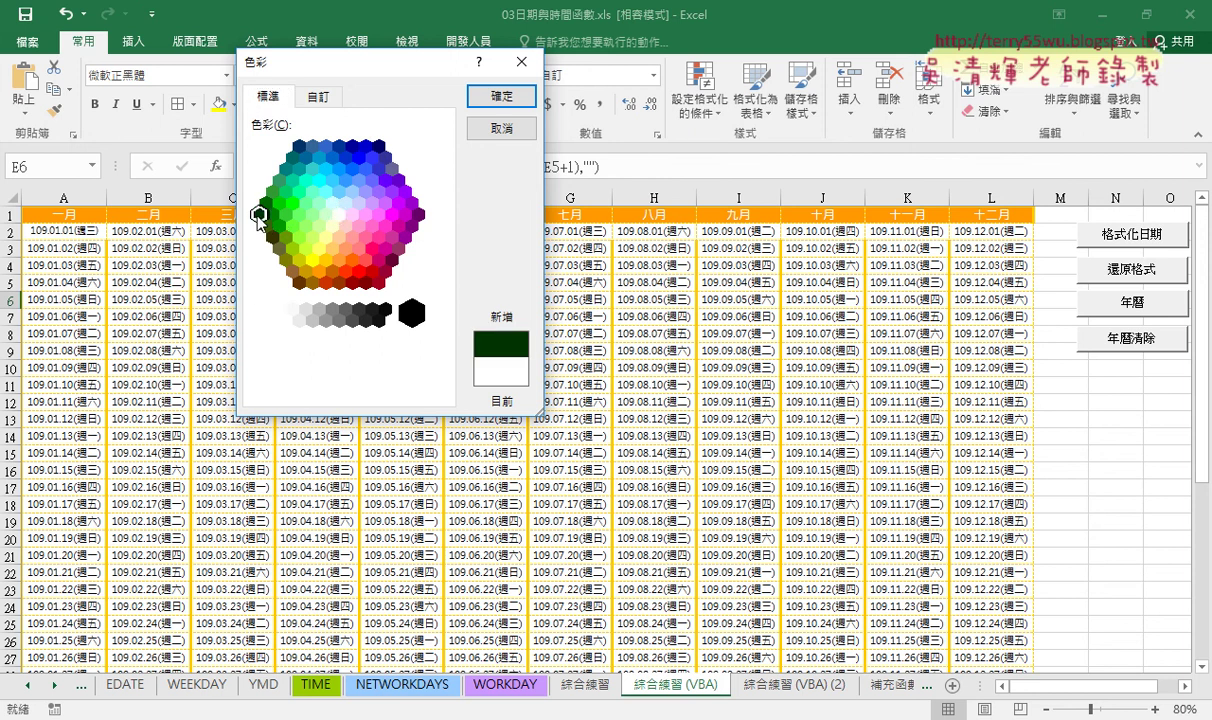
{"action": "left_click", "coordinate": [318, 96]}
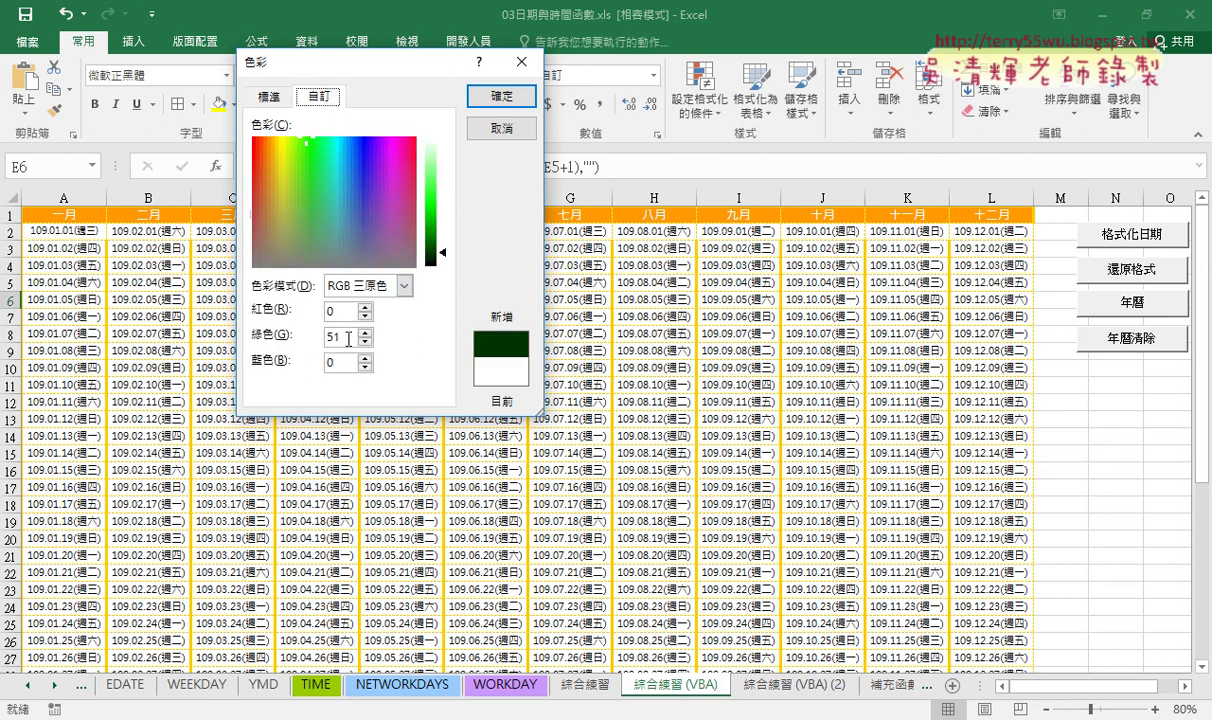
{"action": "left_click_drag", "start_coordinate": [348, 338], "coordinate": [320, 343]}
{"action": "type", "text": "5"}
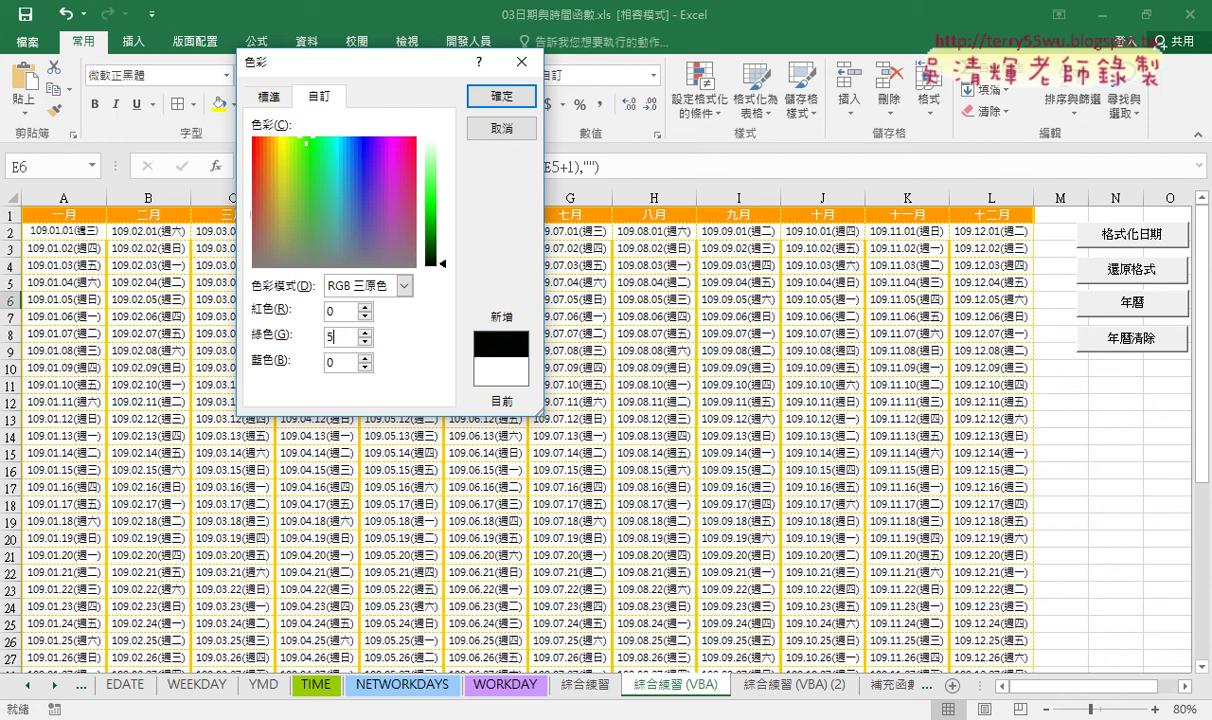
{"action": "type", "text": "0"}
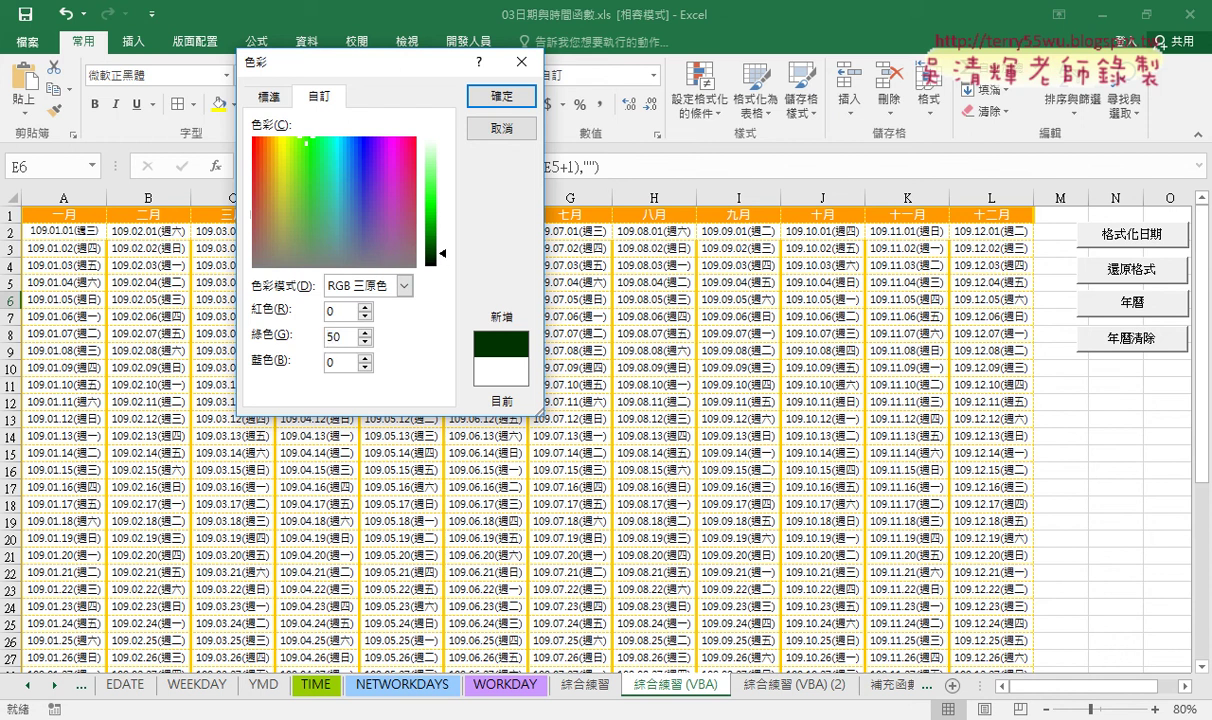
{"action": "key", "text": "BackSpace"}
{"action": "key", "text": "BackSpace"}
{"action": "type", "text": "1"}
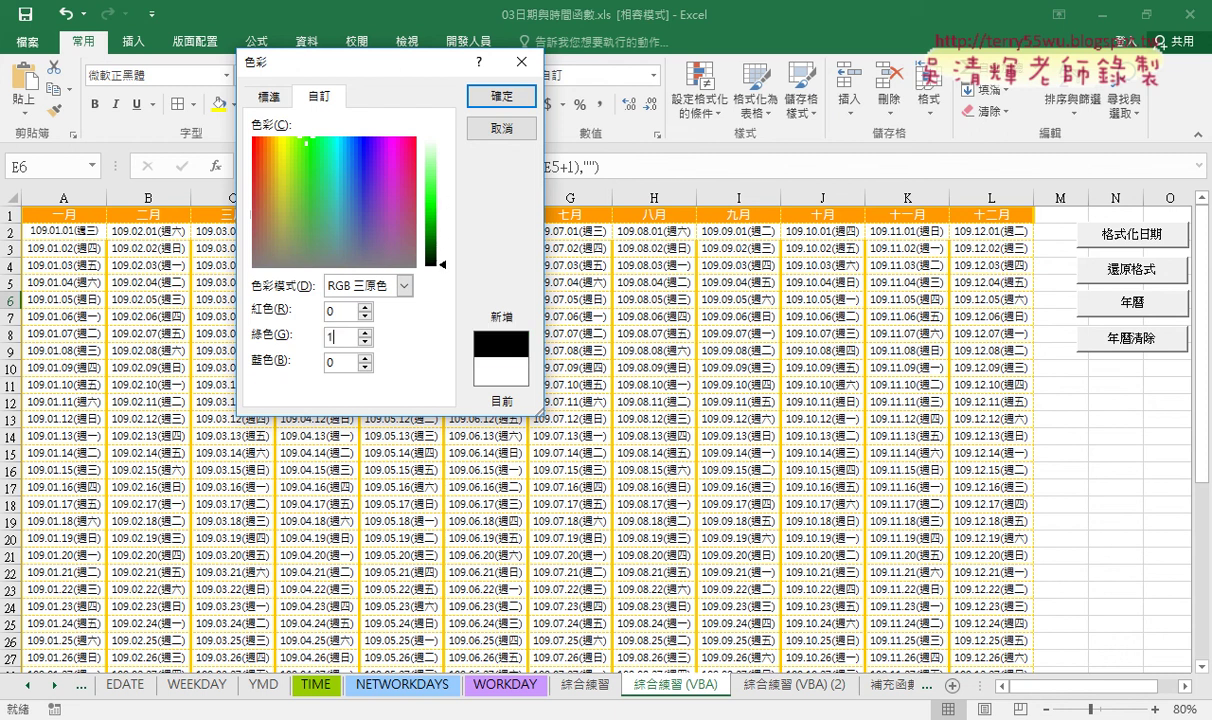
{"action": "type", "text": "00"}
{"action": "key", "text": "BackSpace"}
{"action": "key", "text": "BackSpace"}
{"action": "key", "text": "BackSpace"}
{"action": "type", "text": "50"}
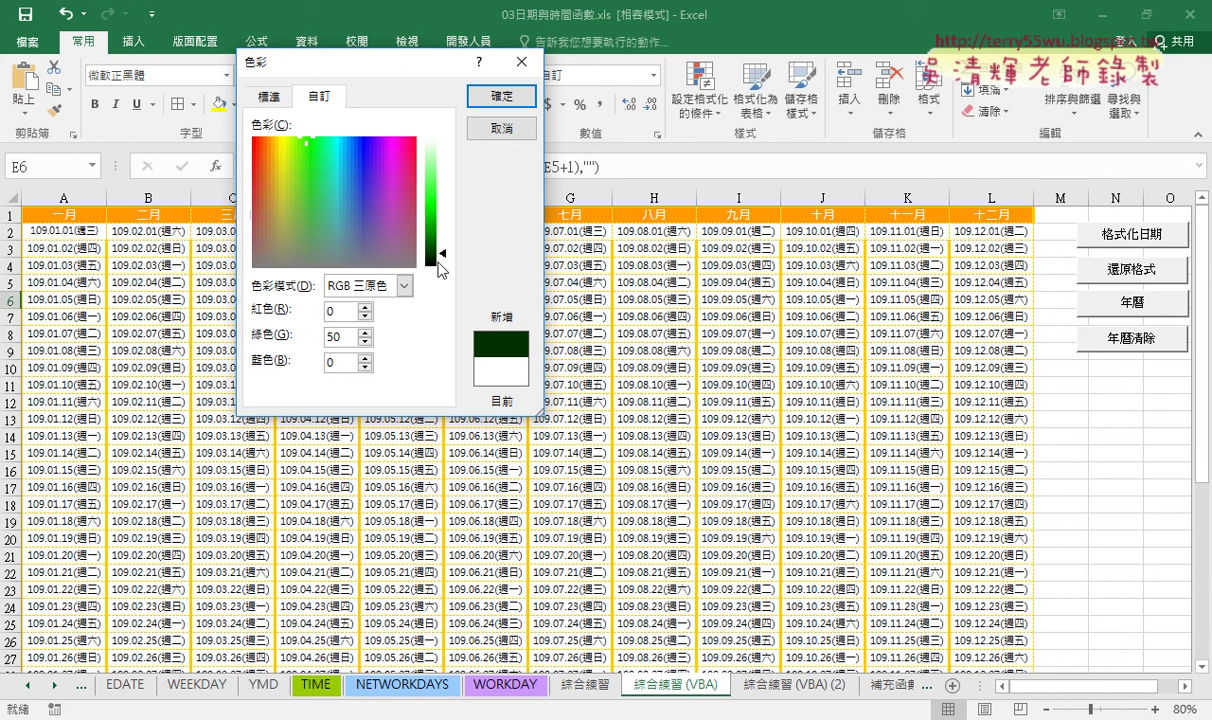
{"action": "left_click_drag", "start_coordinate": [443, 255], "coordinate": [450, 162]}
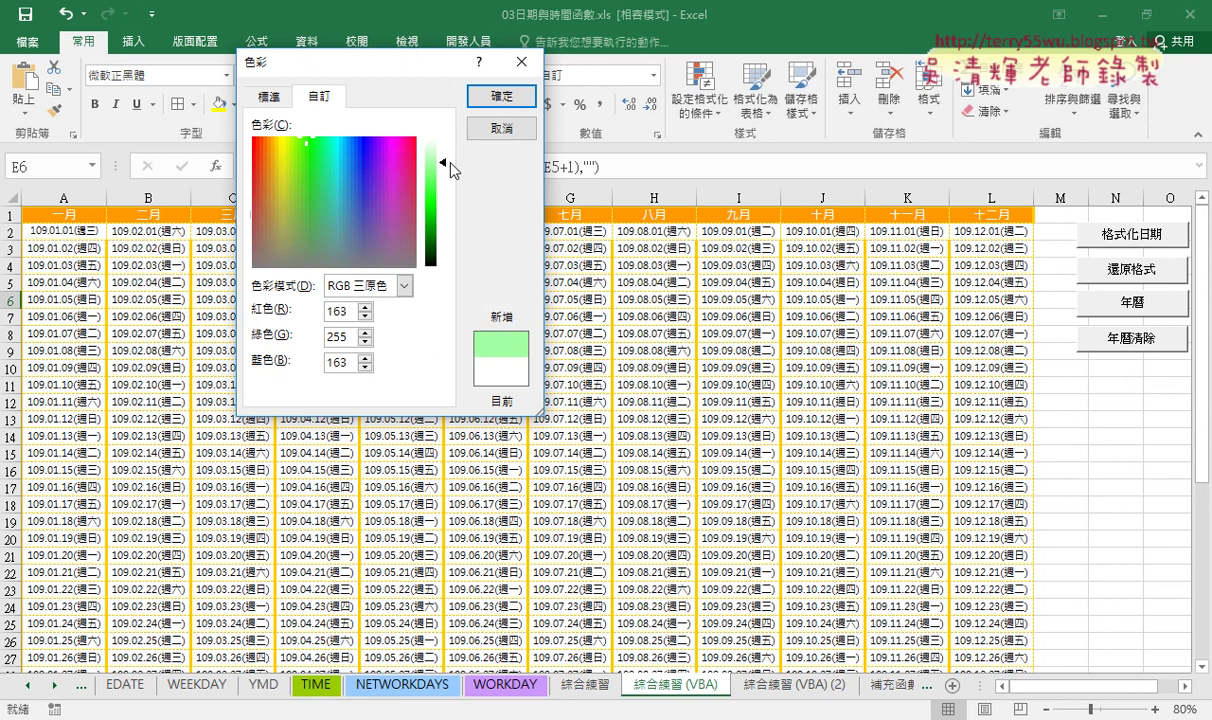
{"action": "left_click_drag", "start_coordinate": [450, 162], "coordinate": [450, 155]}
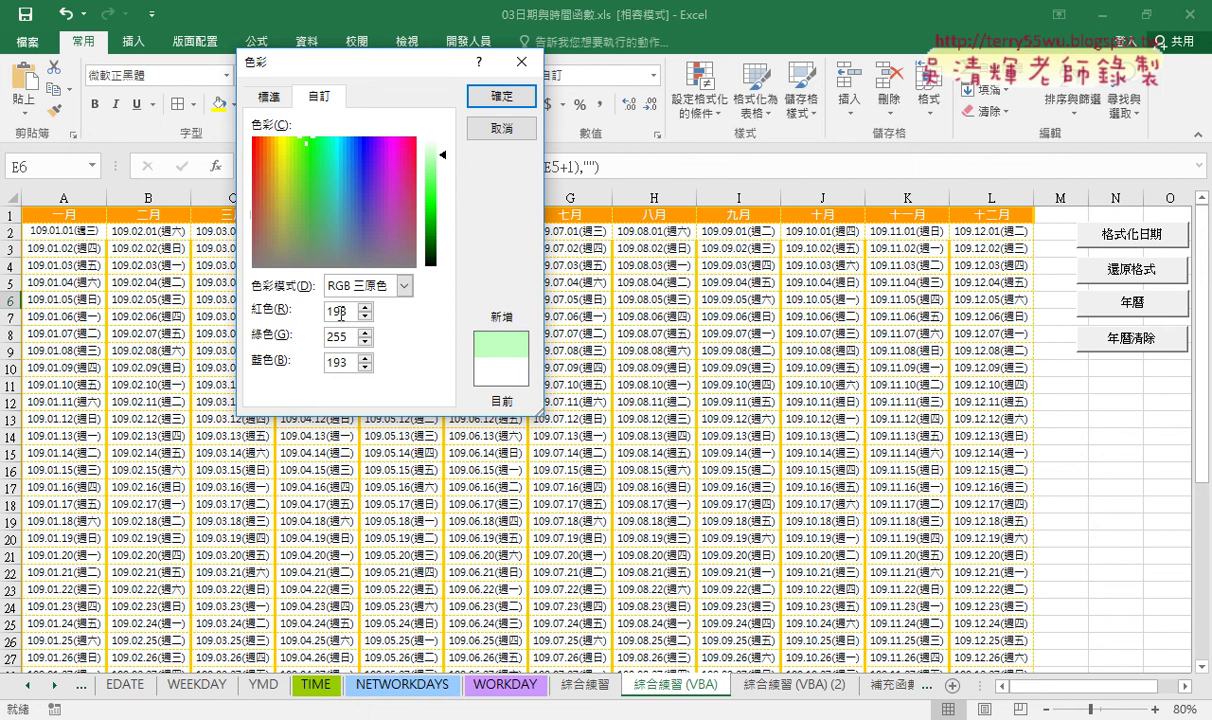
{"action": "left_click_drag", "start_coordinate": [345, 312], "coordinate": [314, 313]}
{"action": "type", "text": "2"}
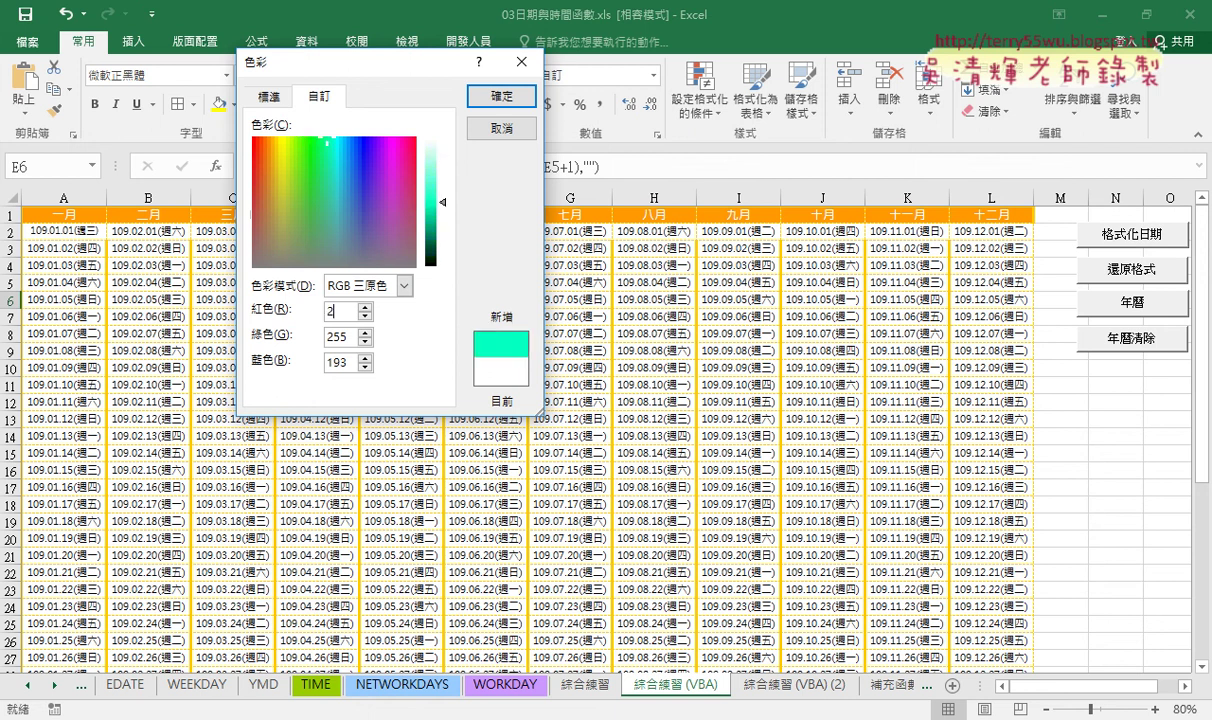
{"action": "type", "text": "00"}
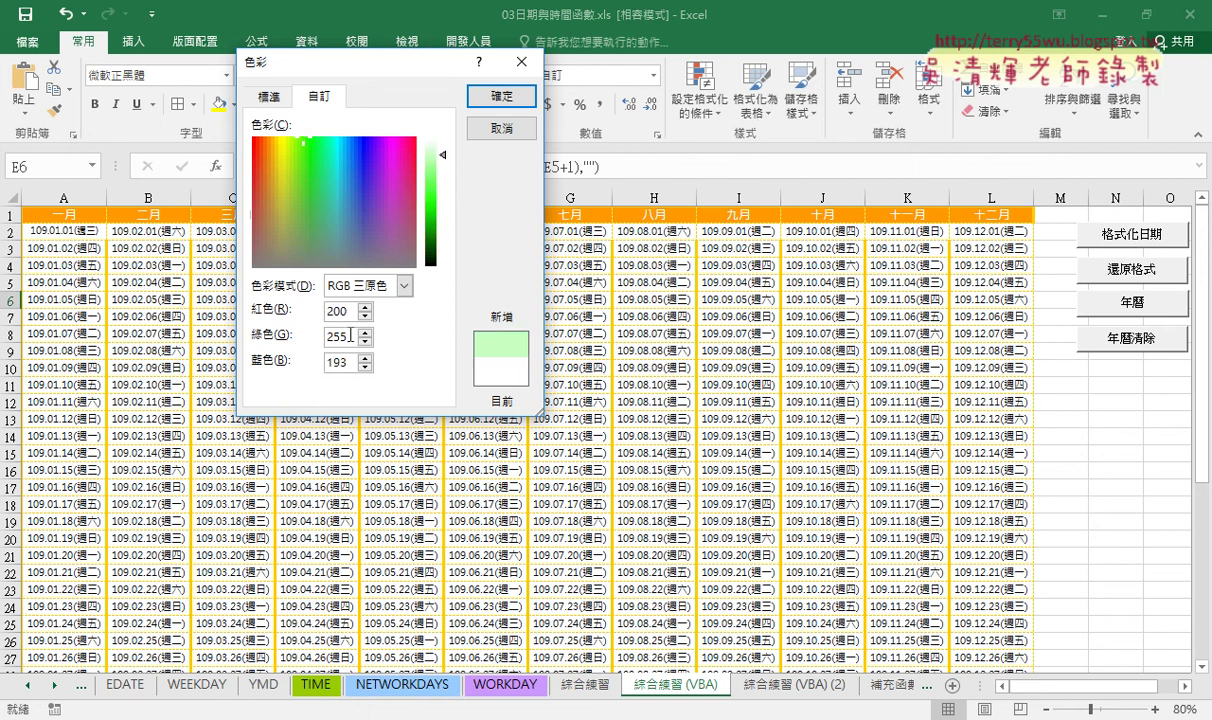
{"action": "left_click_drag", "start_coordinate": [345, 363], "coordinate": [301, 365]}
{"action": "type", "text": "200"}
Step: Change the Saturday font colour to RGB(0, 50, 0) in Module1
{"action": "left_click", "coordinate": [490, 131]}
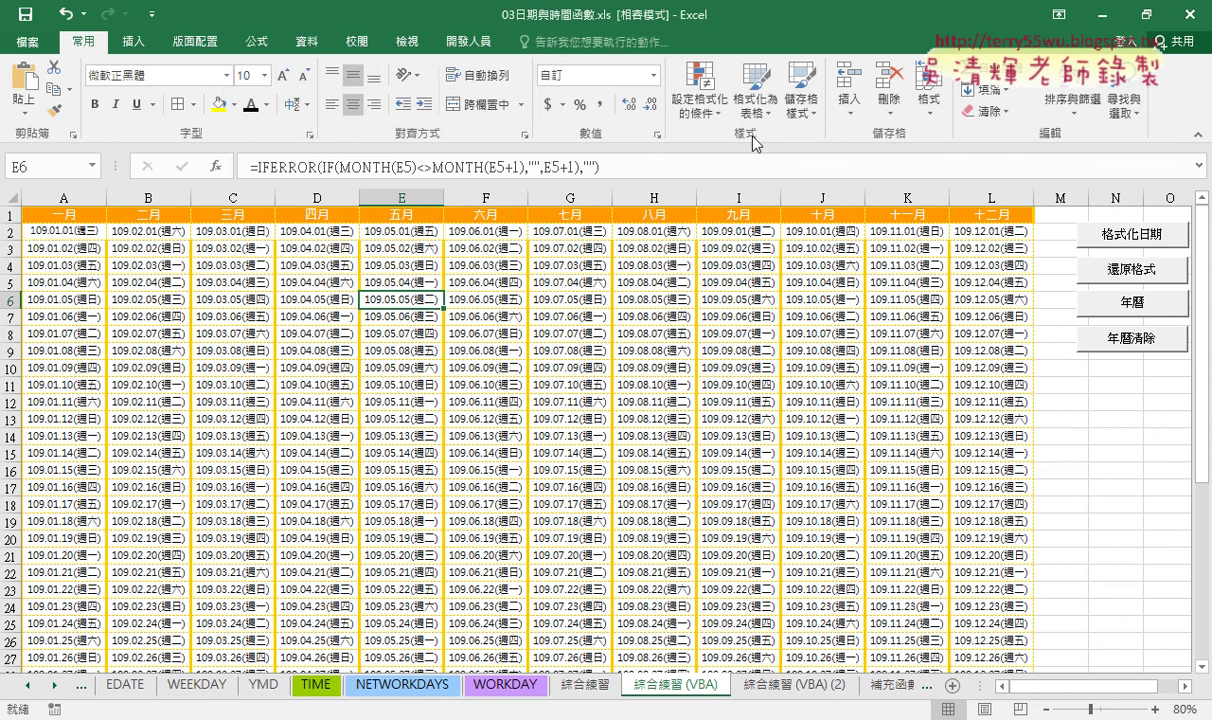
{"action": "left_click", "coordinate": [468, 41]}
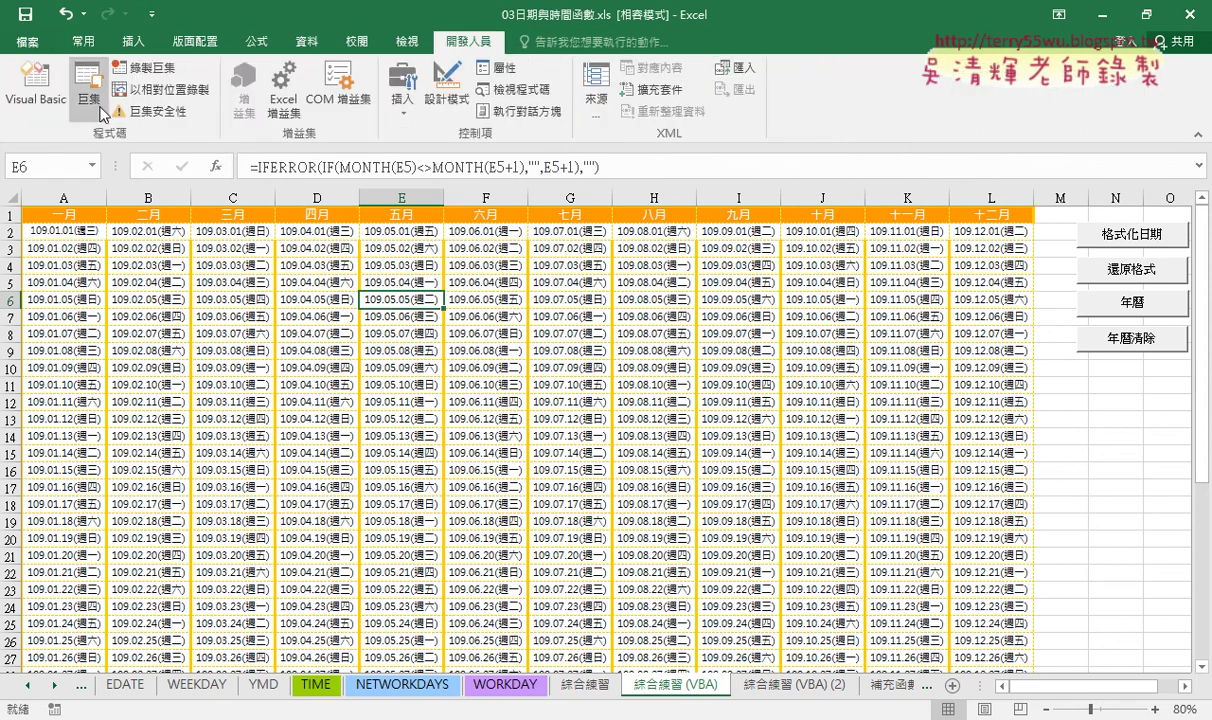
{"action": "left_click", "coordinate": [36, 85]}
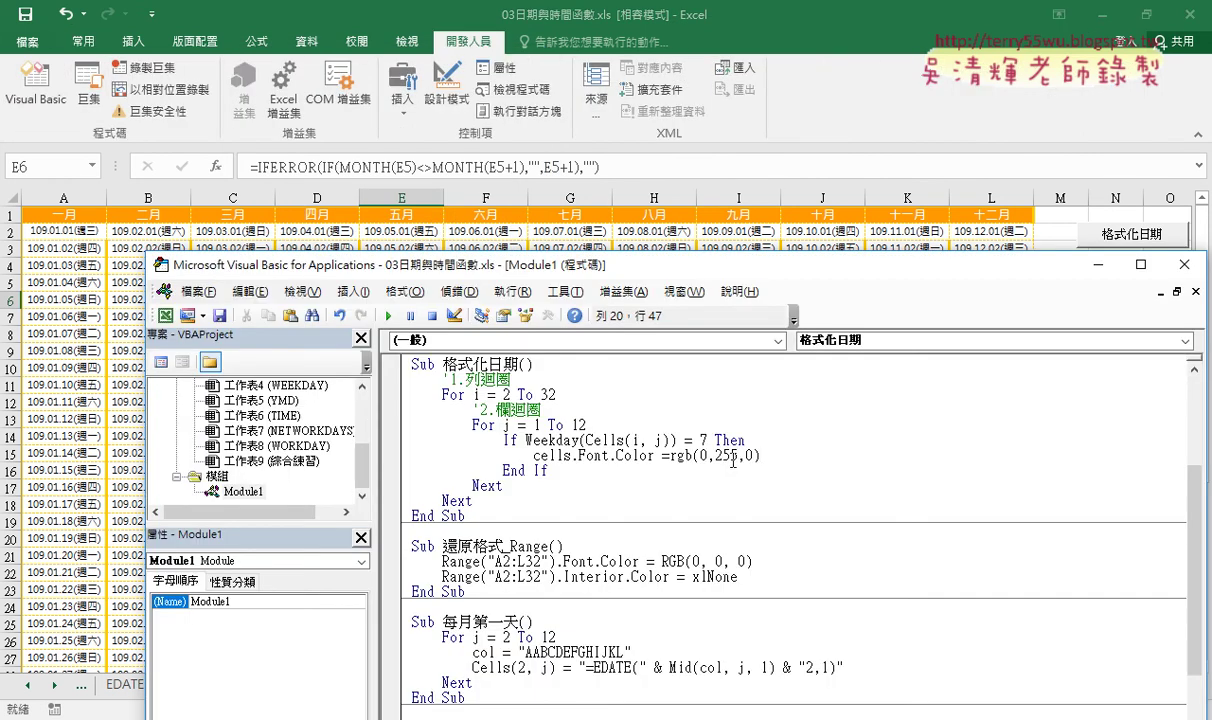
{"action": "left_click_drag", "start_coordinate": [738, 457], "coordinate": [716, 457]}
{"action": "type", "text": "50"}
Step: Add a fill line setting Interior.Color = RGB(200, 255, 200) under the font colour line
{"action": "left_click_drag", "start_coordinate": [625, 441], "coordinate": [668, 441]}
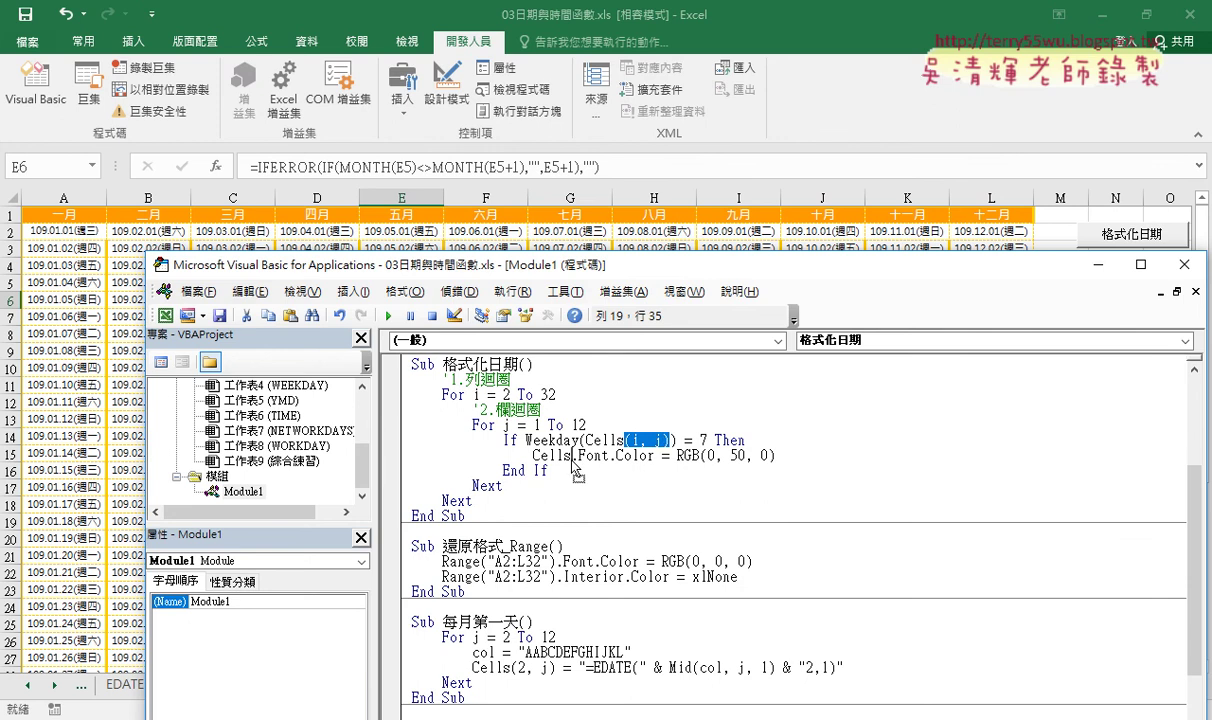
{"action": "left_click_drag", "start_coordinate": [575, 462], "coordinate": [574, 458]}
{"action": "left_click", "coordinate": [838, 458]}
{"action": "key", "text": "Return"}
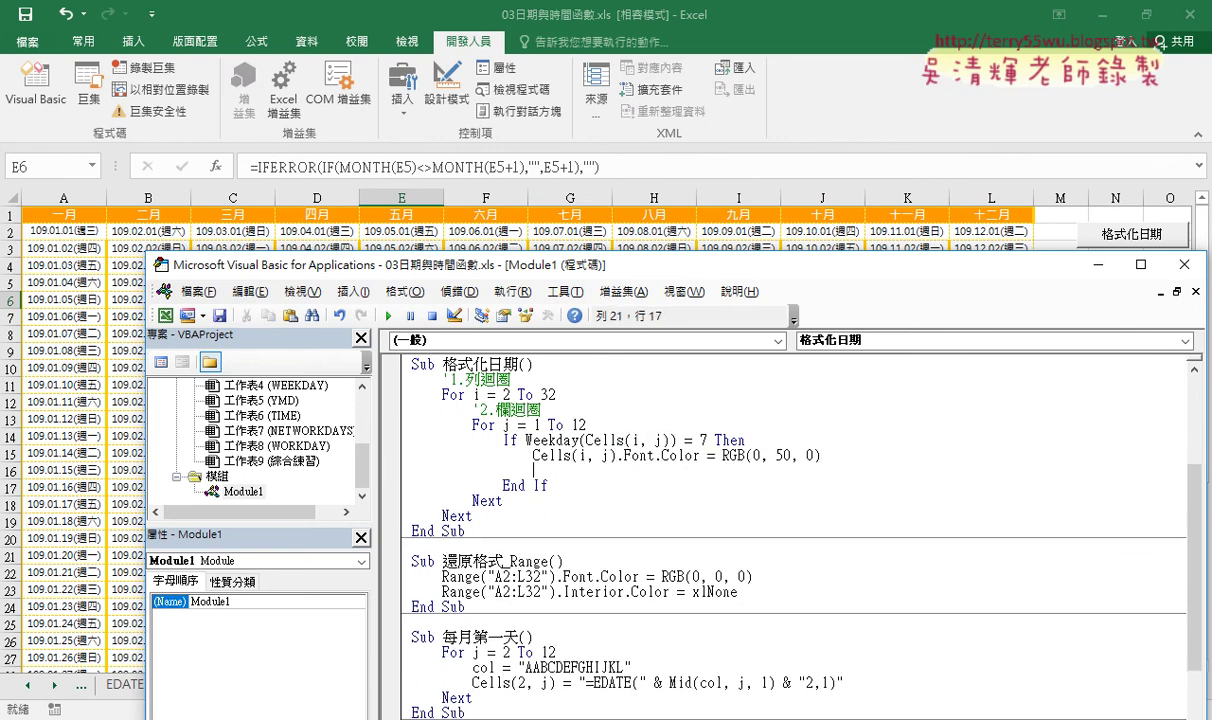
{"action": "type", "text": "cells"}
{"action": "type", "text": ".i"}
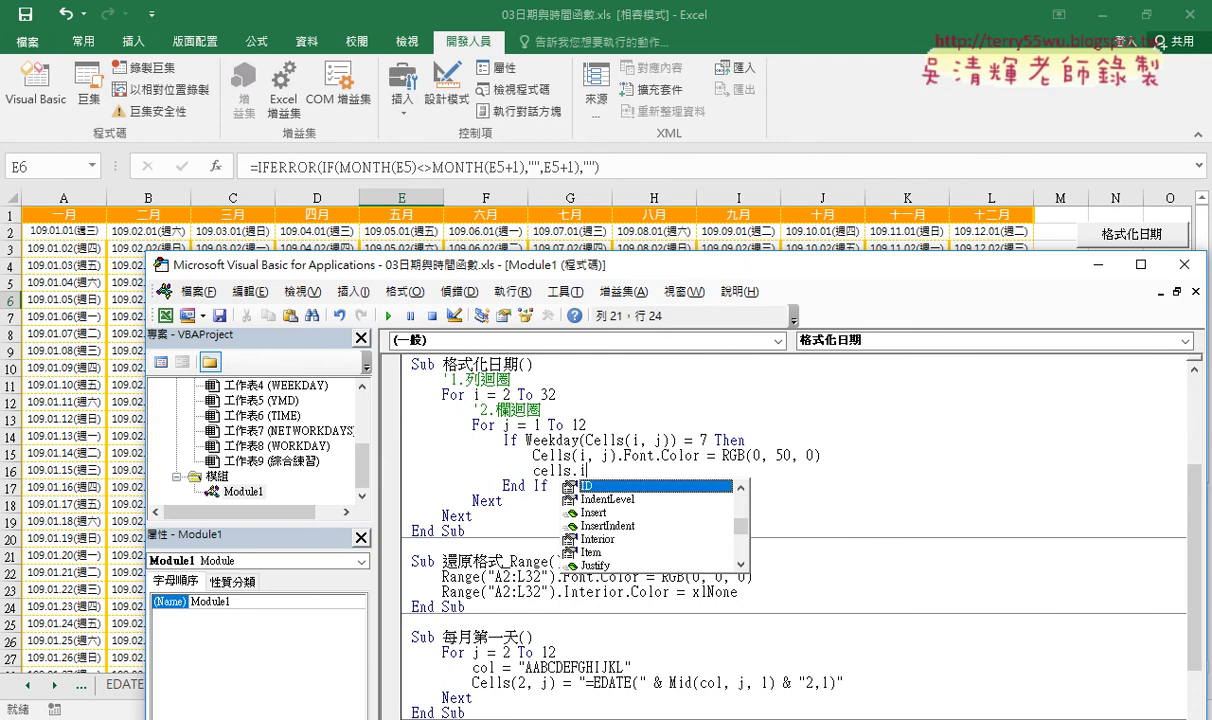
{"action": "key", "text": "Down"}
{"action": "key", "text": "Down"}
{"action": "key", "text": "Down"}
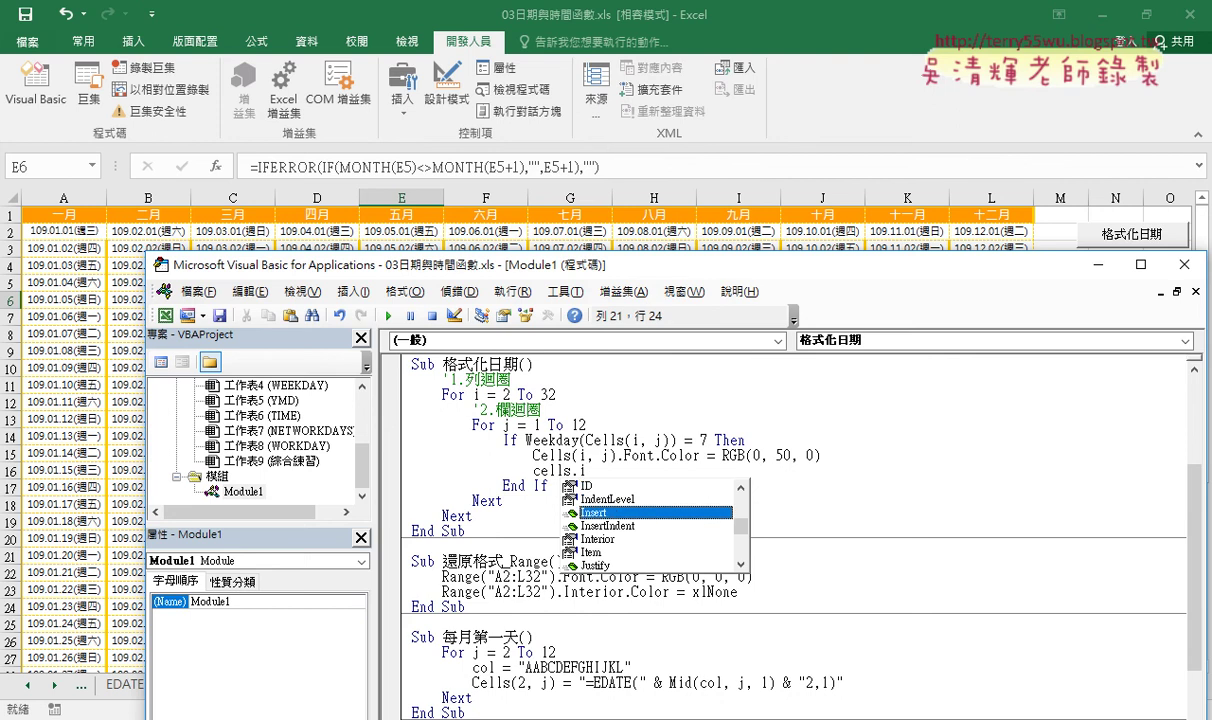
{"action": "key", "text": "Down"}
{"action": "type", "text": "."}
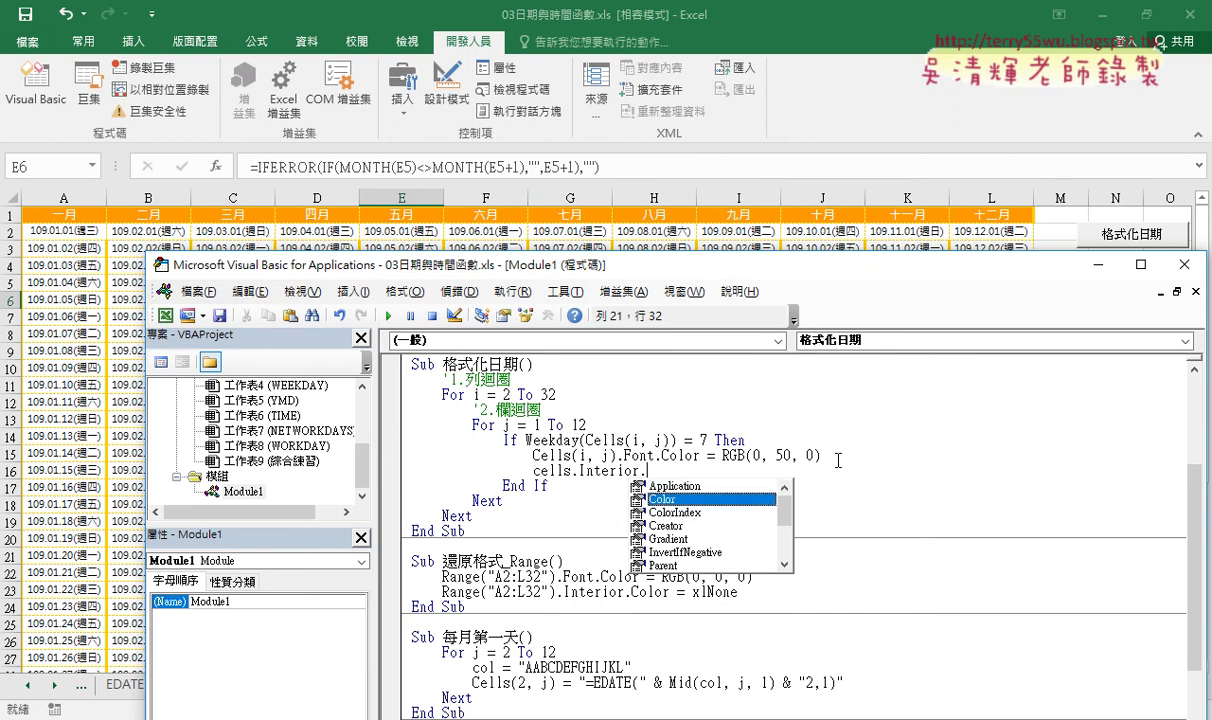
{"action": "type", "text": "Color =rg"}
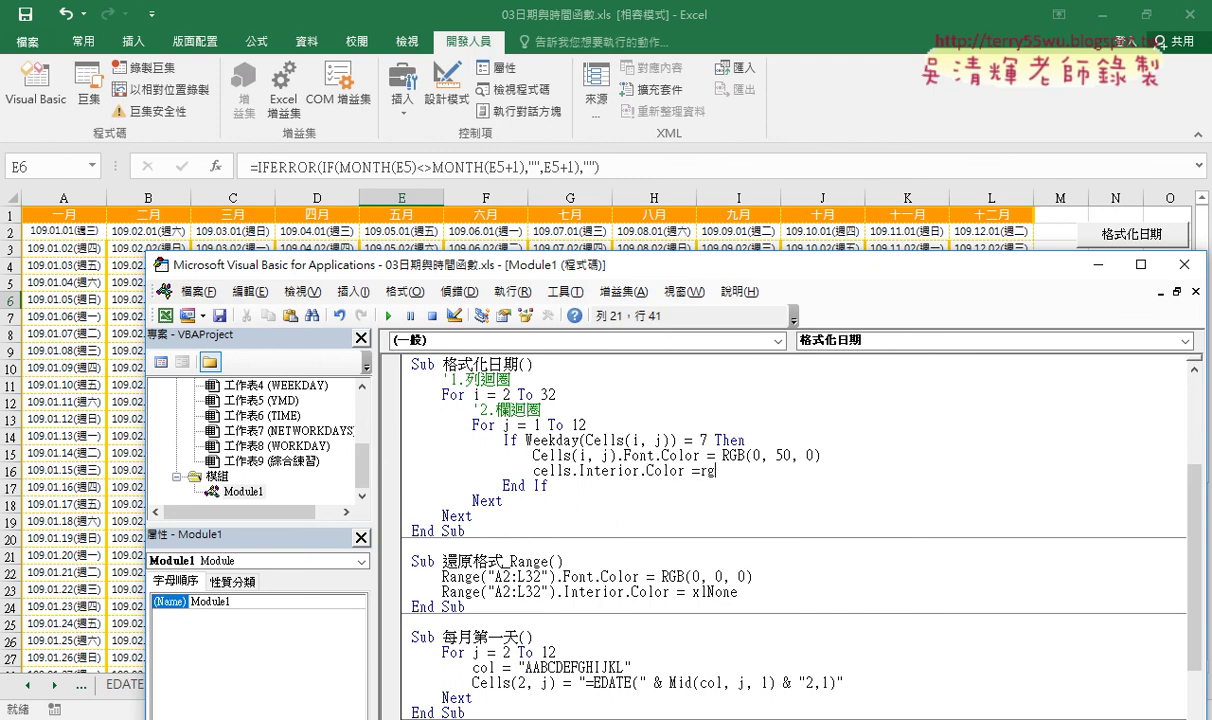
{"action": "type", "text": "b("}
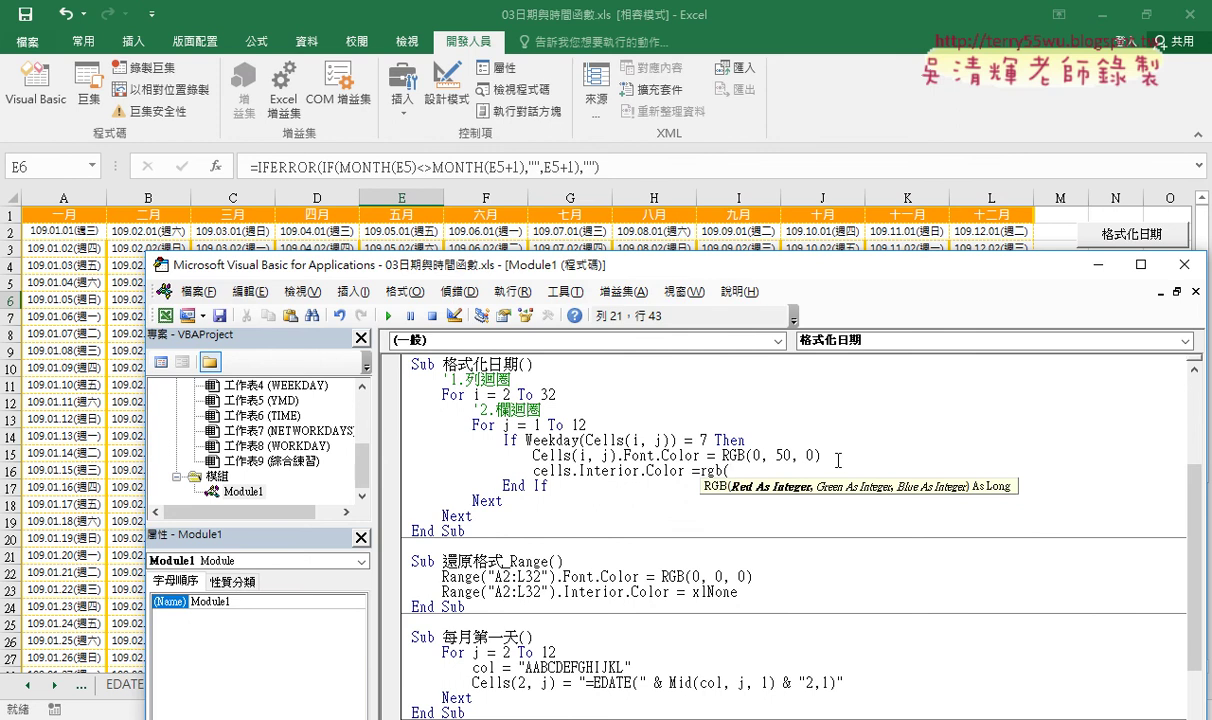
{"action": "type", "text": "200,"}
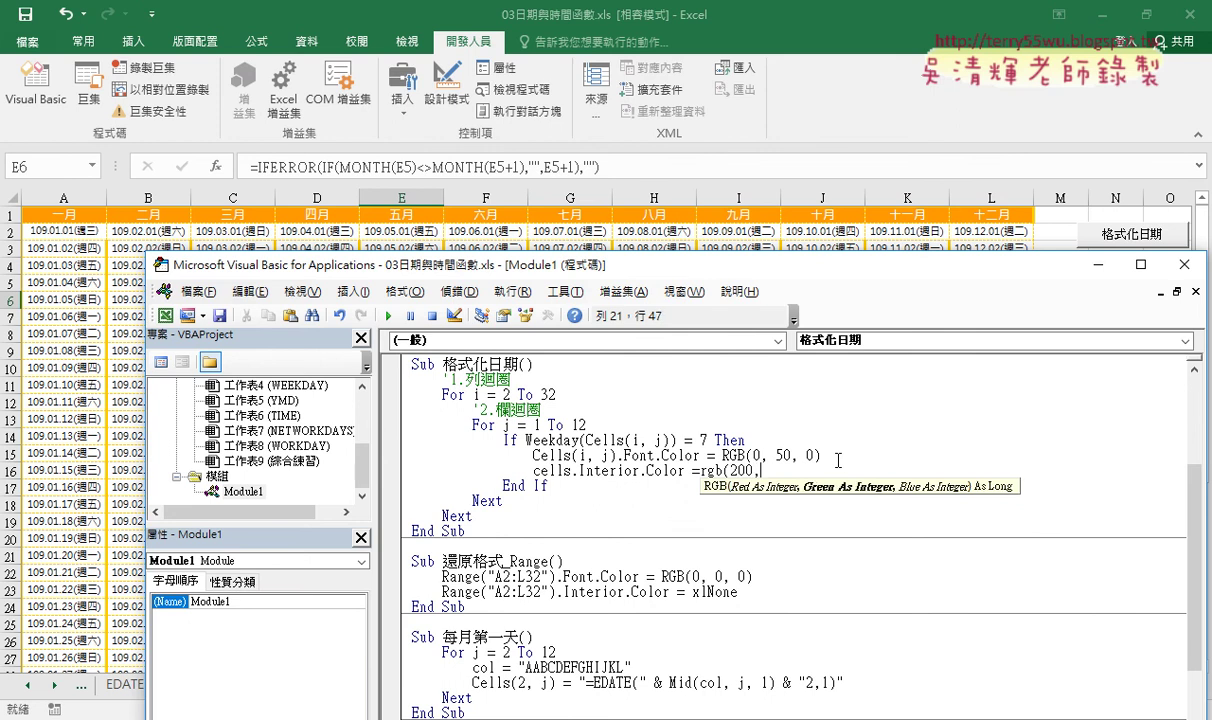
{"action": "type", "text": "255,"}
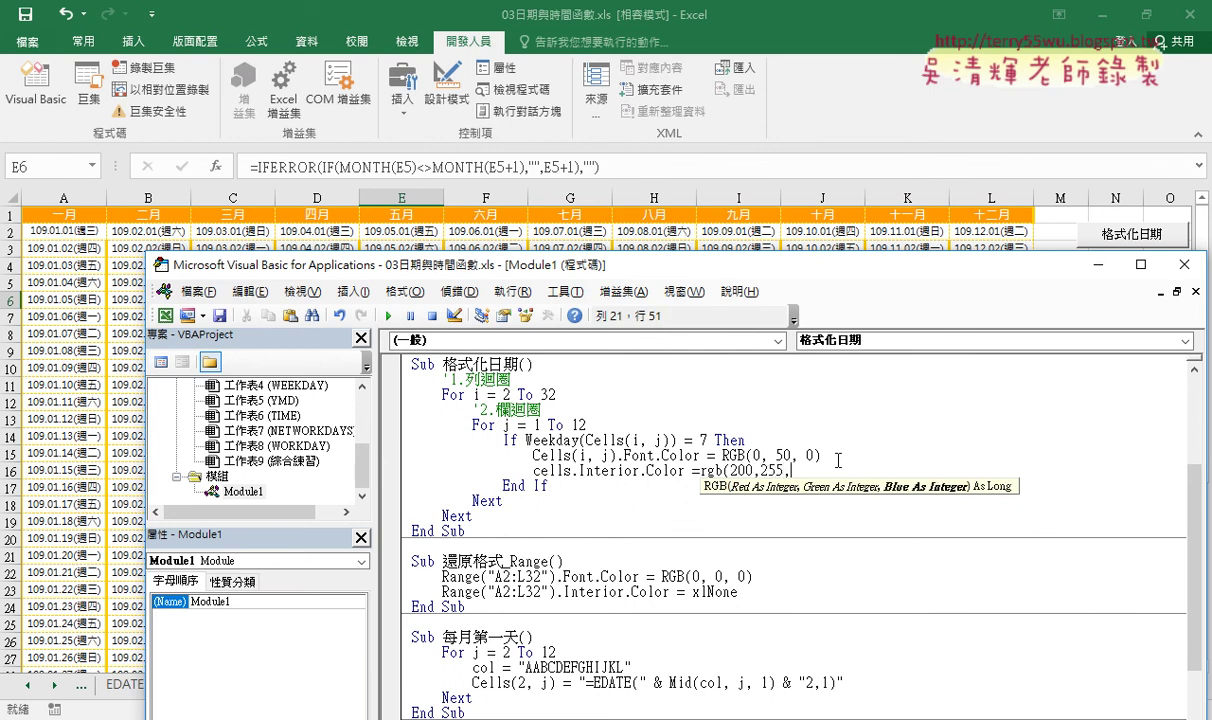
{"action": "type", "text": "200)"}
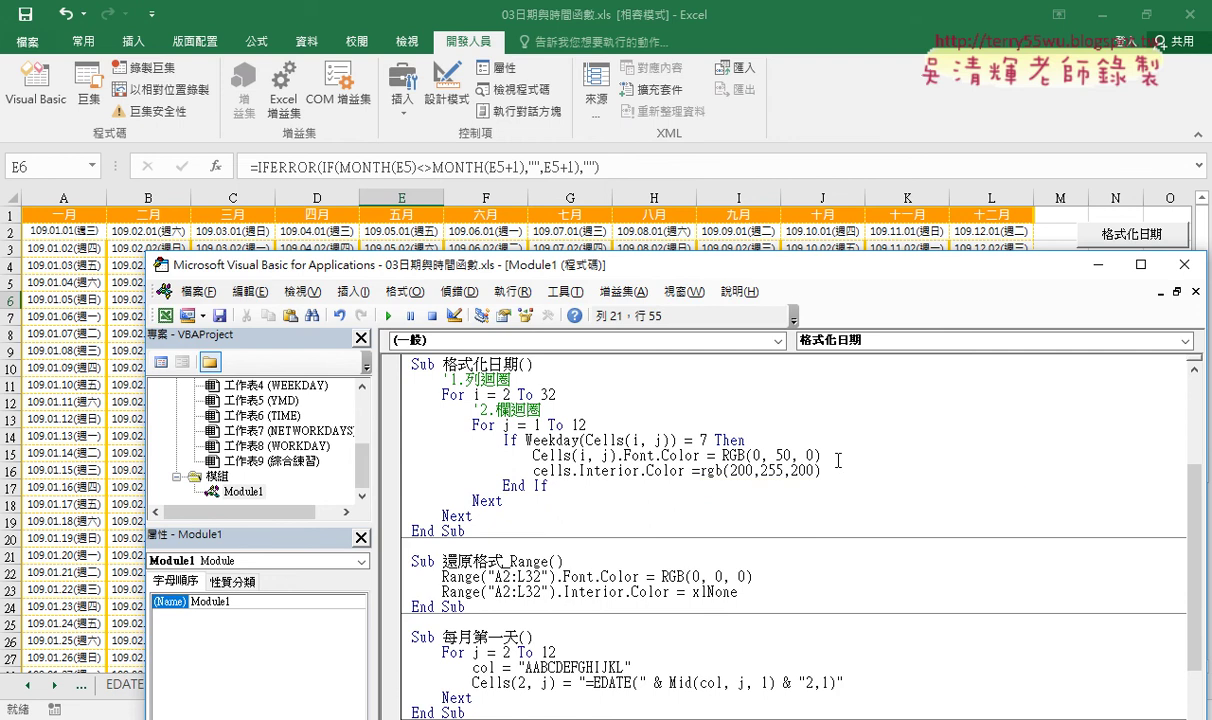
Step: Make the fill line target Cells(i, j) and add a blank line after End If
{"action": "left_click_drag", "start_coordinate": [577, 455], "coordinate": [617, 455]}
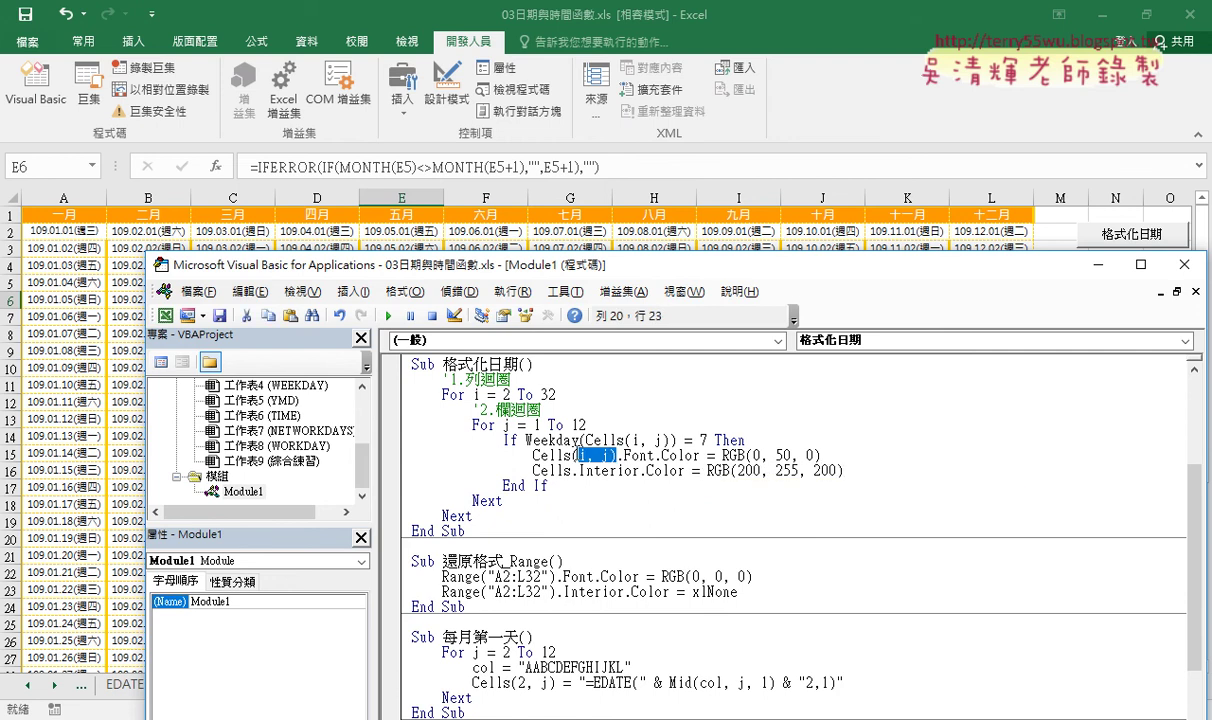
{"action": "key", "text": "ctrl+c"}
{"action": "left_click", "coordinate": [562, 470]}
{"action": "key", "text": "ctrl+v"}
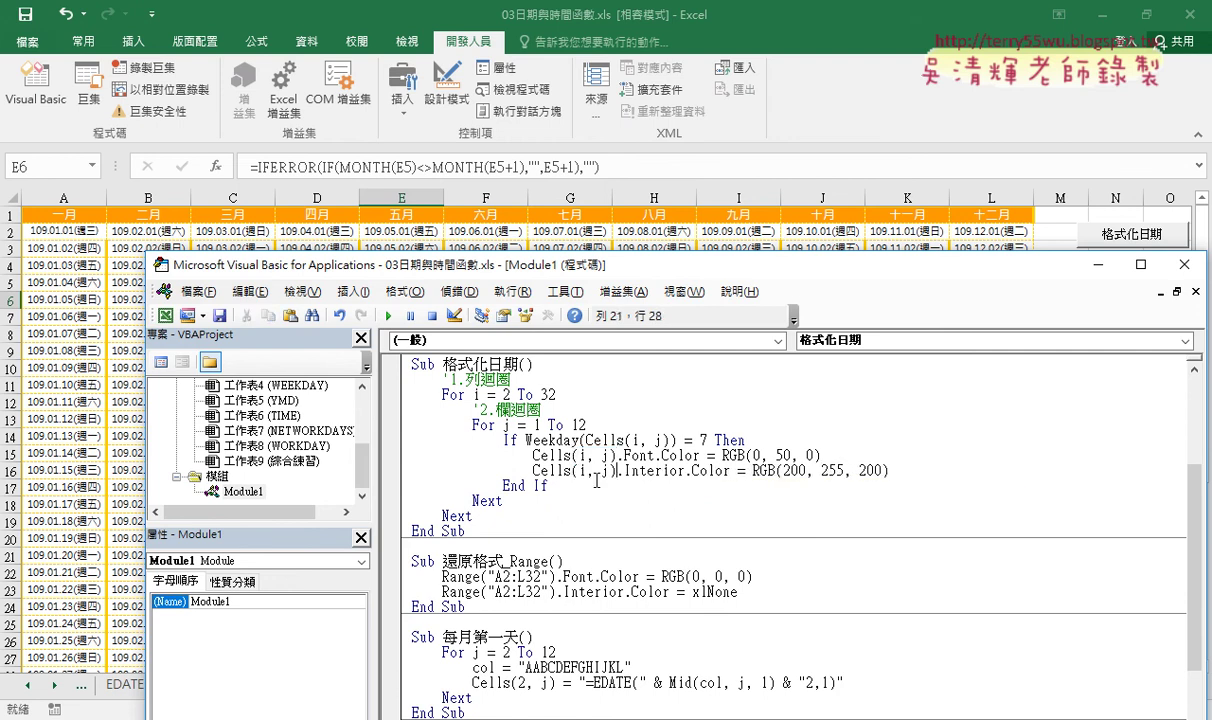
{"action": "left_click", "coordinate": [597, 484]}
{"action": "key", "text": "Return"}
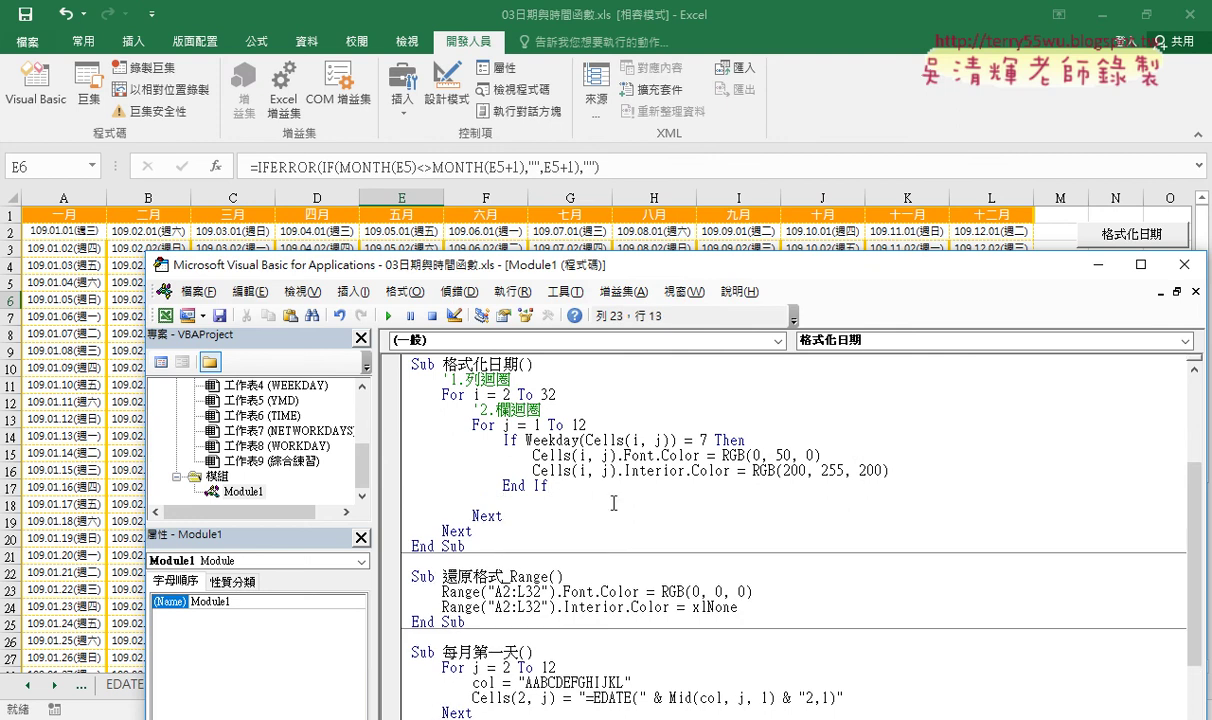
{"action": "left_click_drag", "start_coordinate": [549, 485], "coordinate": [411, 440]}
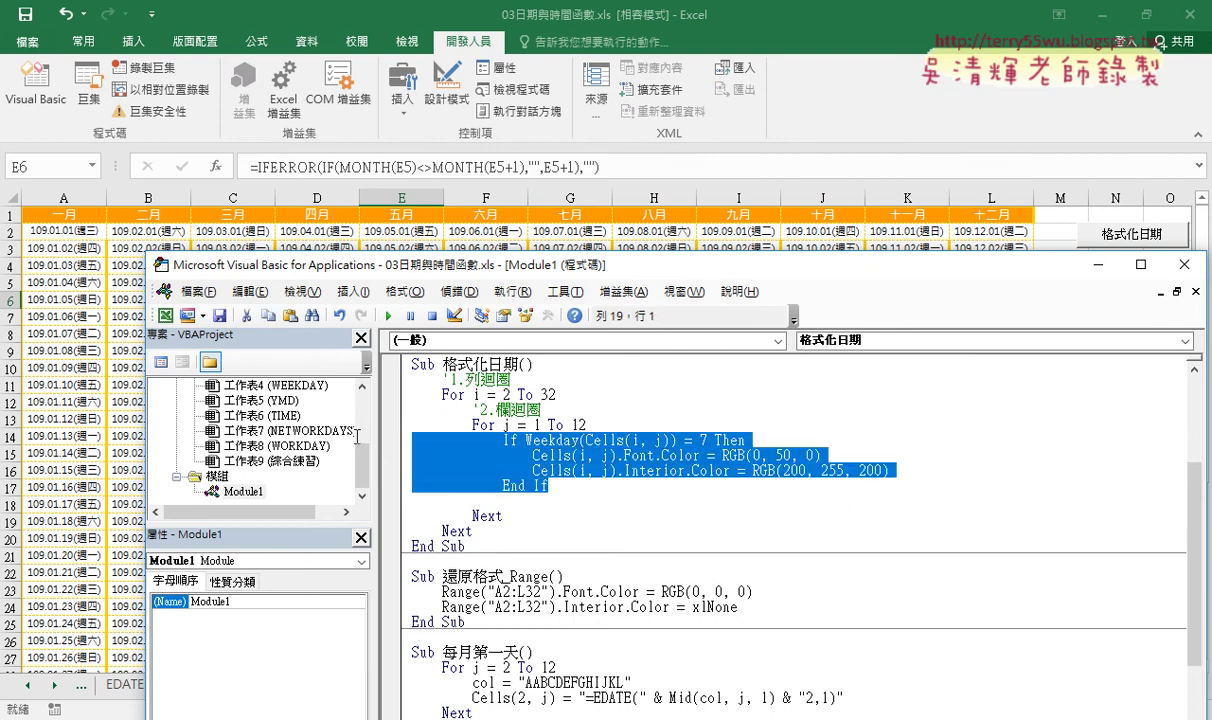
Step: Duplicate the Saturday If block below and change its Weekday test to 1
{"action": "right_click", "coordinate": [546, 468]}
{"action": "left_click_drag", "start_coordinate": [449, 500], "coordinate": [395, 508]}
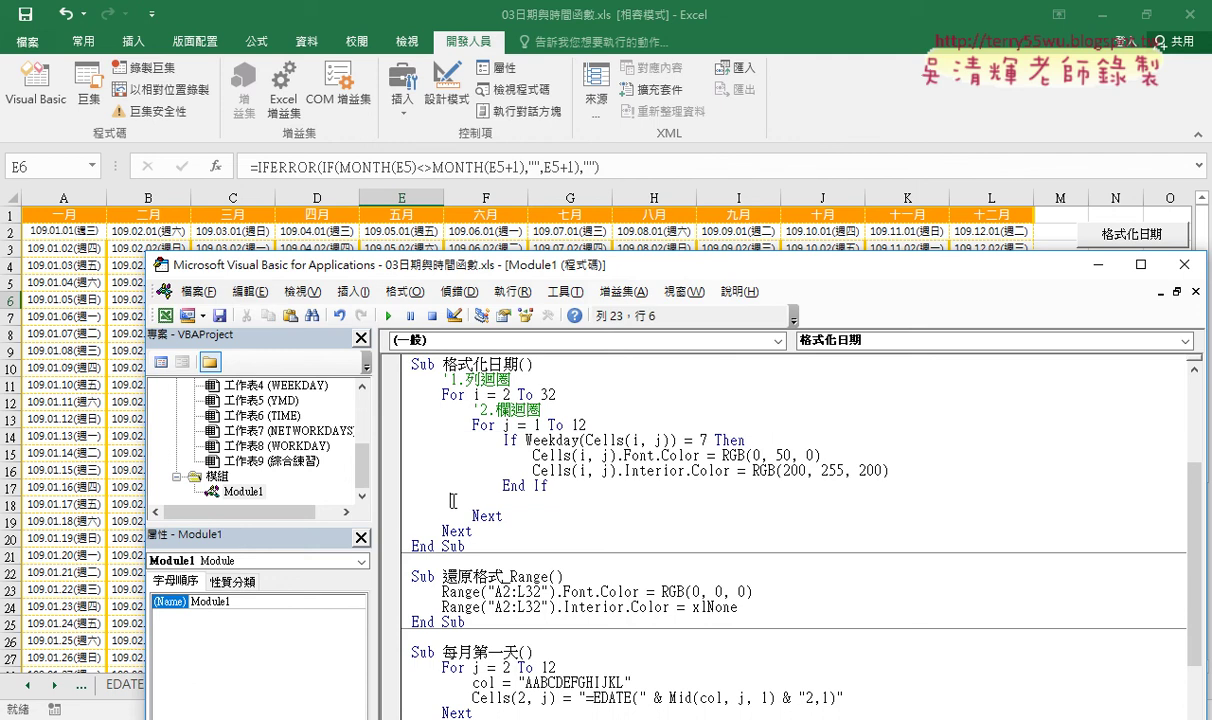
{"action": "key", "text": "ctrl+v"}
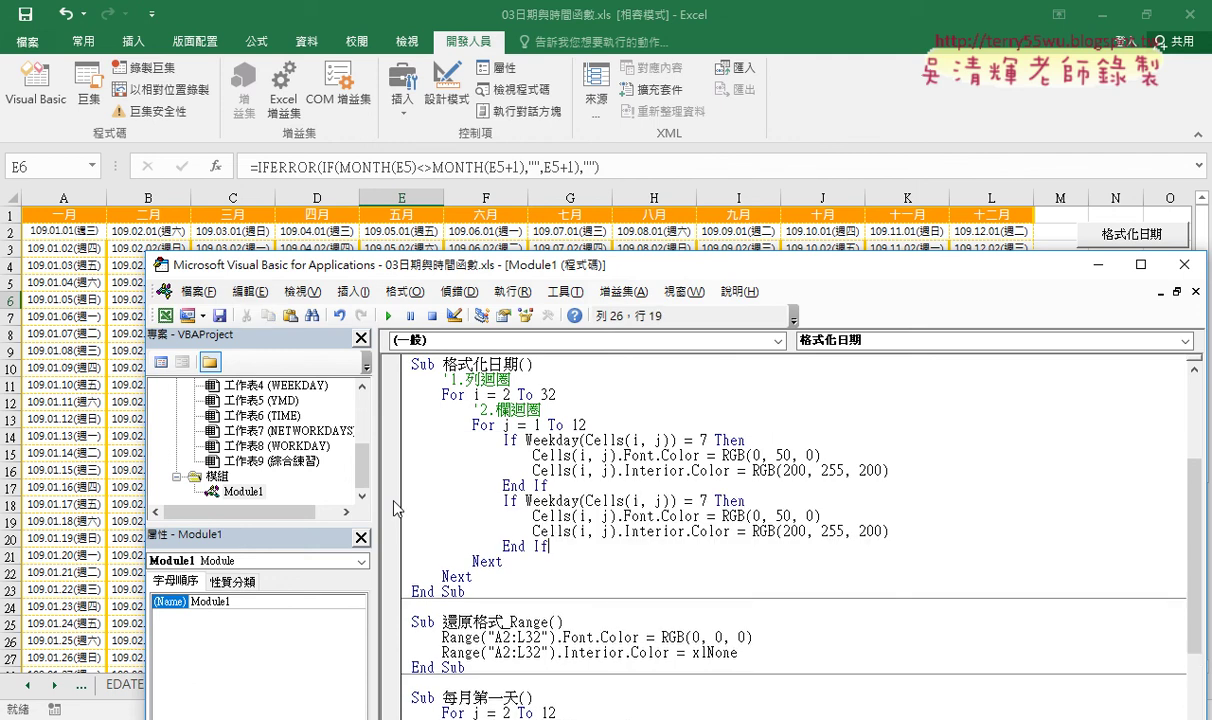
{"action": "double_click", "coordinate": [703, 500]}
{"action": "type", "text": "1"}
Step: Set the Sunday block's font to RGB(255, 0, 0) and fill to RGB(255, 255, 0)
{"action": "double_click", "coordinate": [756, 516]}
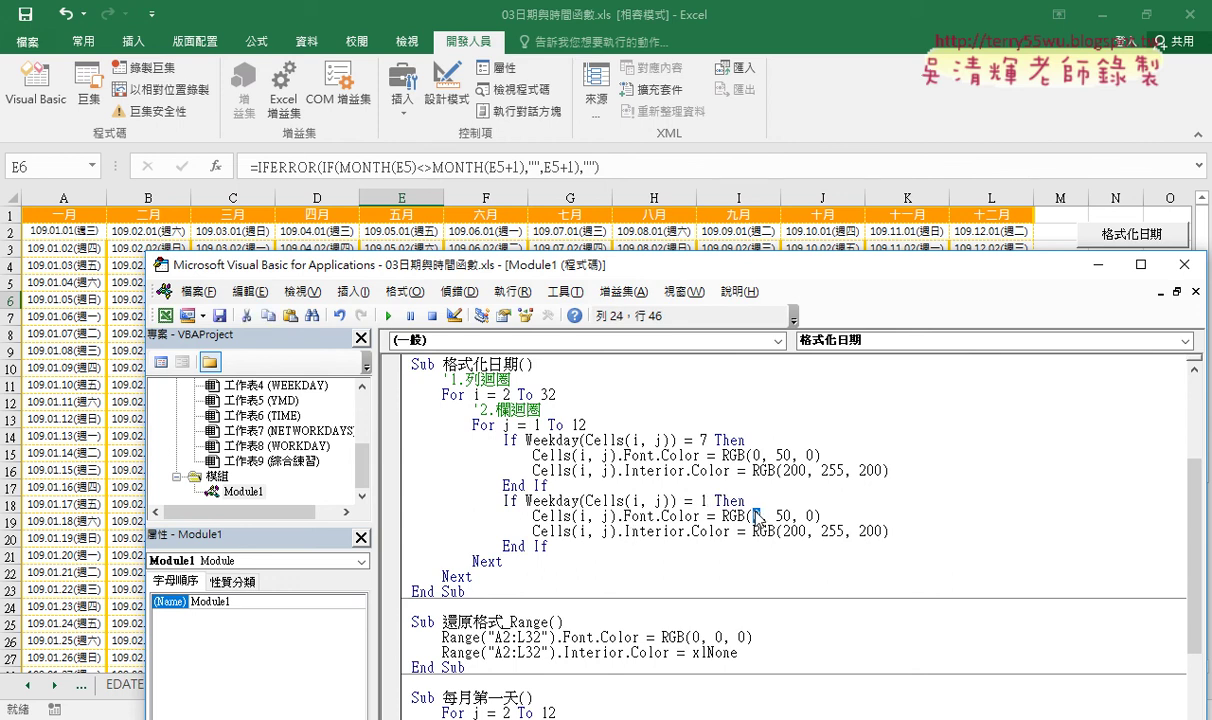
{"action": "type", "text": "255"}
{"action": "key", "text": "Right"}
{"action": "key", "text": "Right"}
{"action": "key", "text": "Delete"}
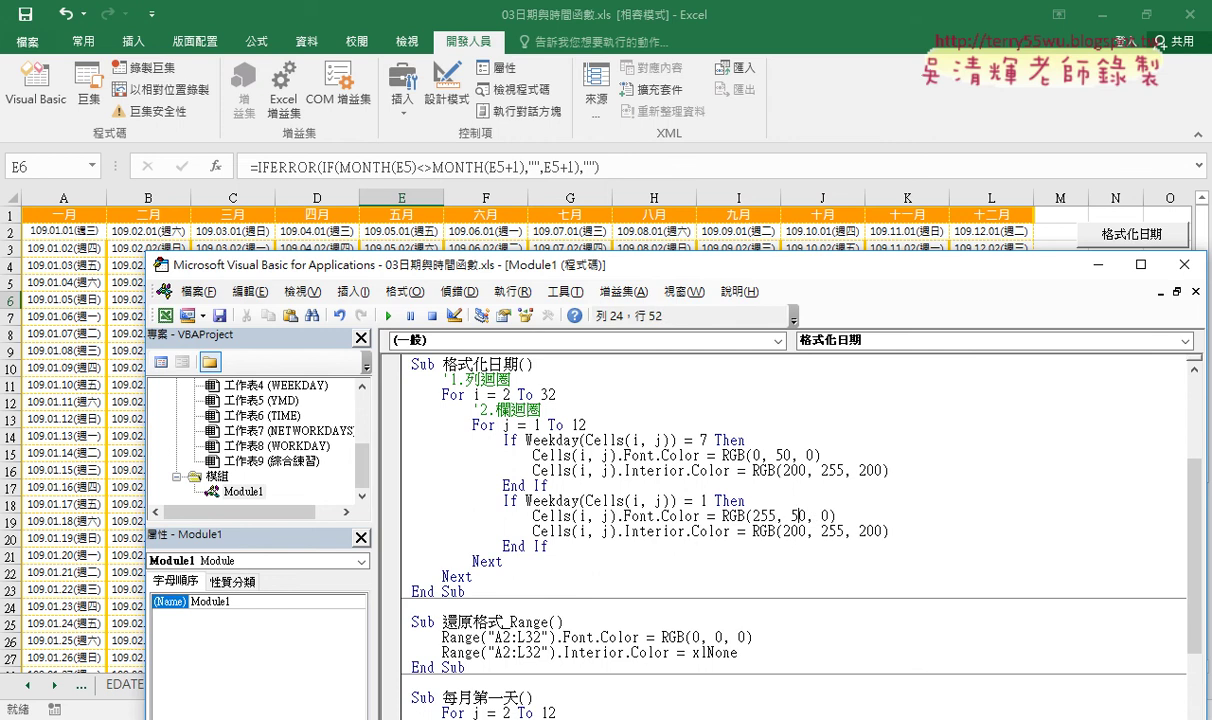
{"action": "left_click", "coordinate": [668, 531]}
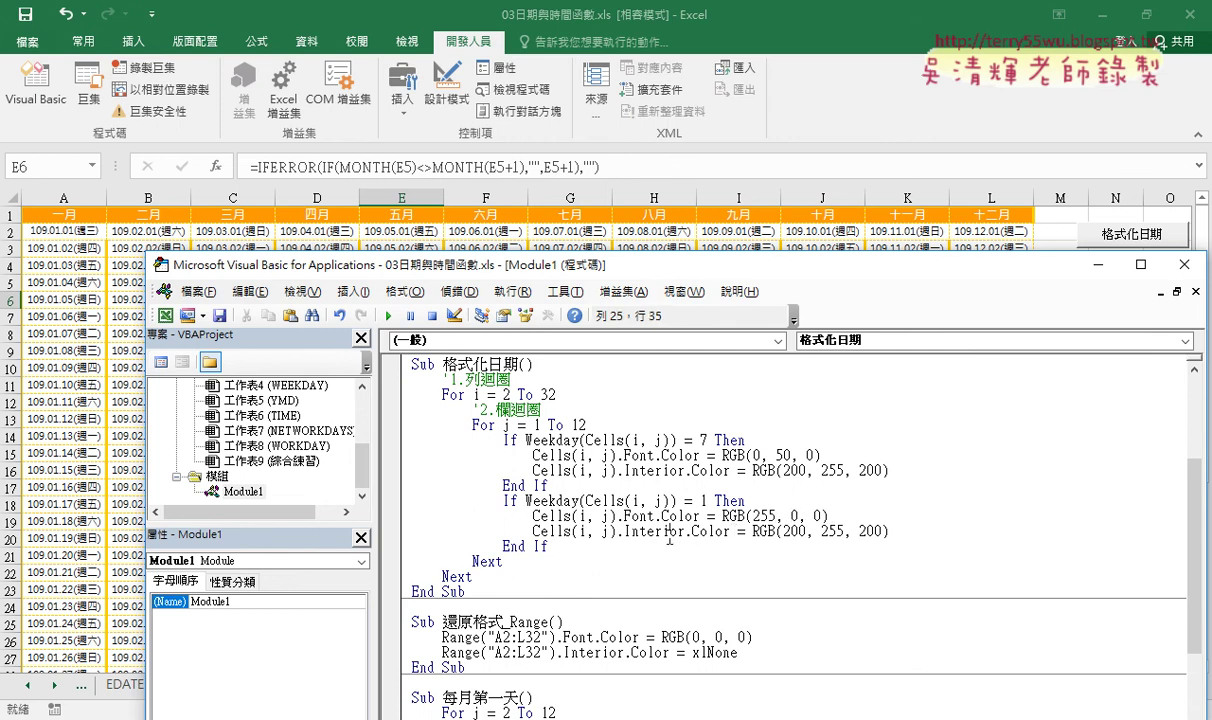
{"action": "double_click", "coordinate": [795, 531]}
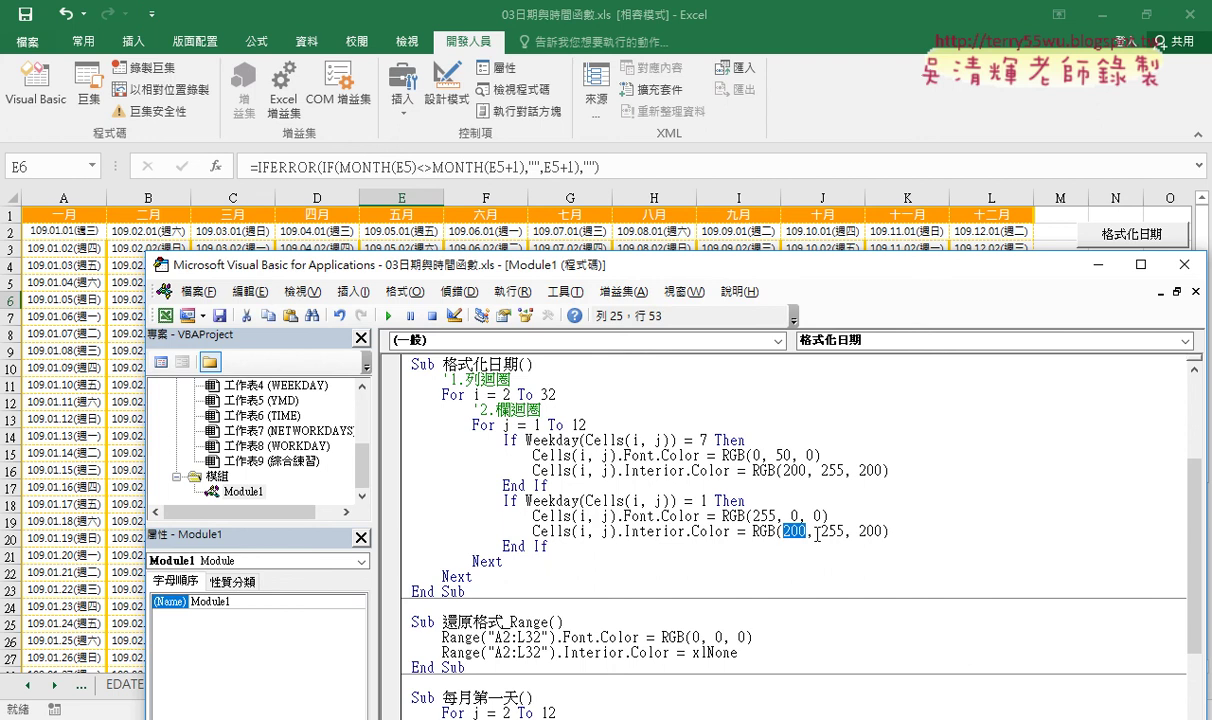
{"action": "type", "text": "255"}
{"action": "left_click_drag", "start_coordinate": [860, 531], "coordinate": [875, 531]}
{"action": "key", "text": "Delete"}
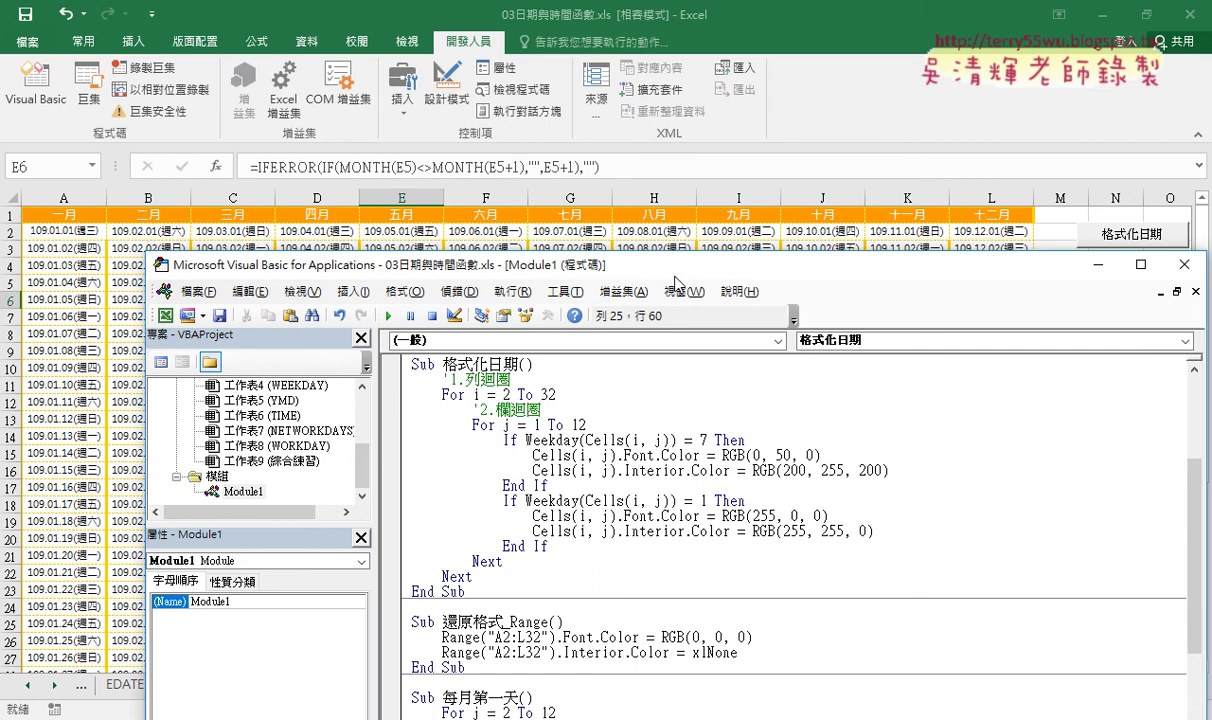
{"action": "left_click_drag", "start_coordinate": [645, 266], "coordinate": [680, 69]}
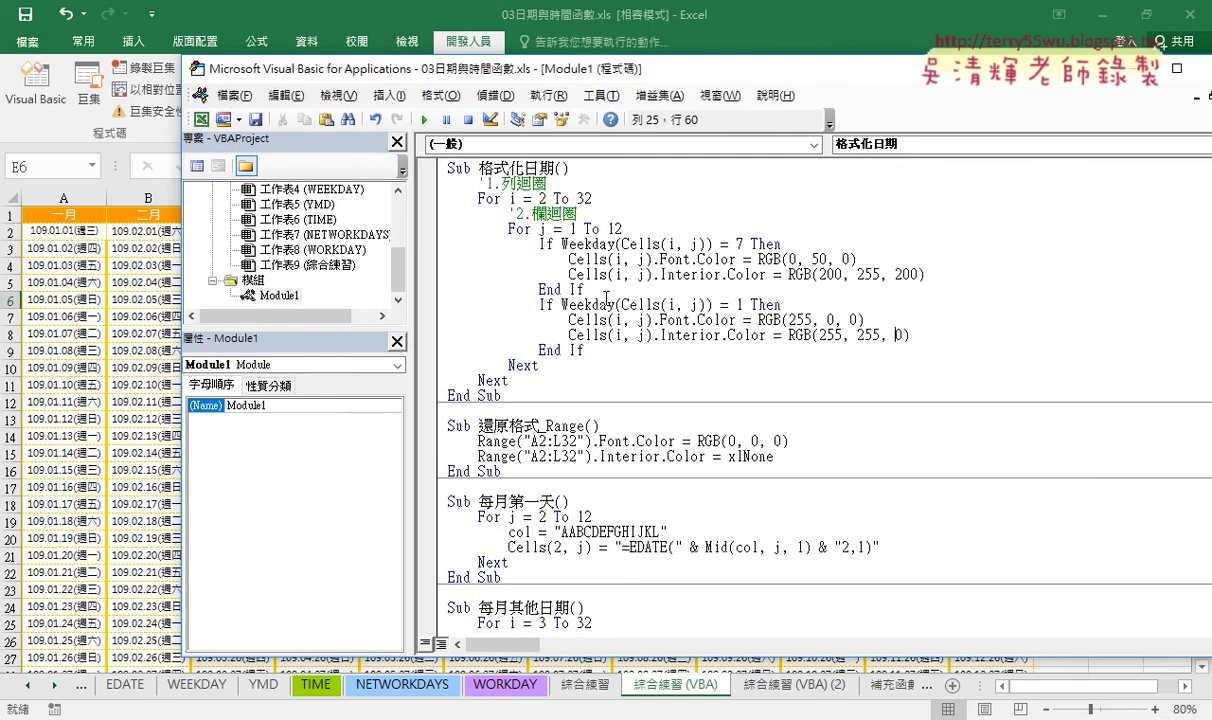
{"action": "left_click_drag", "start_coordinate": [584, 290], "coordinate": [424, 240]}
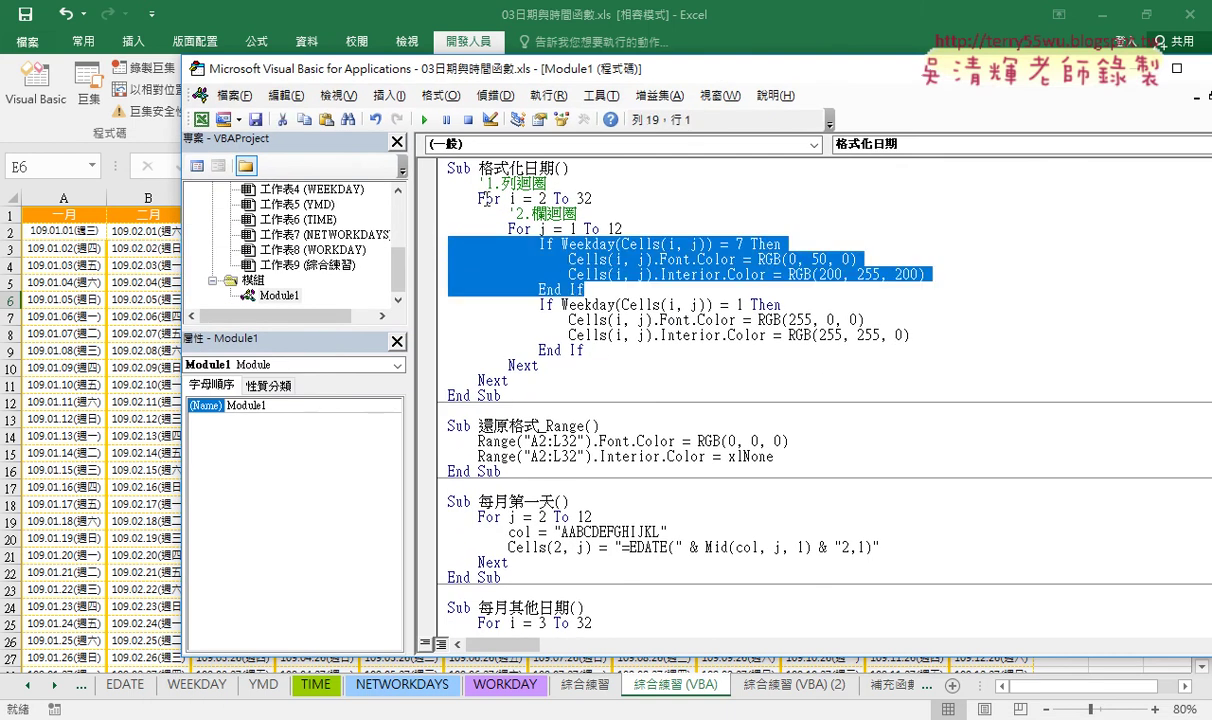
{"action": "left_click_drag", "start_coordinate": [477, 198], "coordinate": [586, 199]}
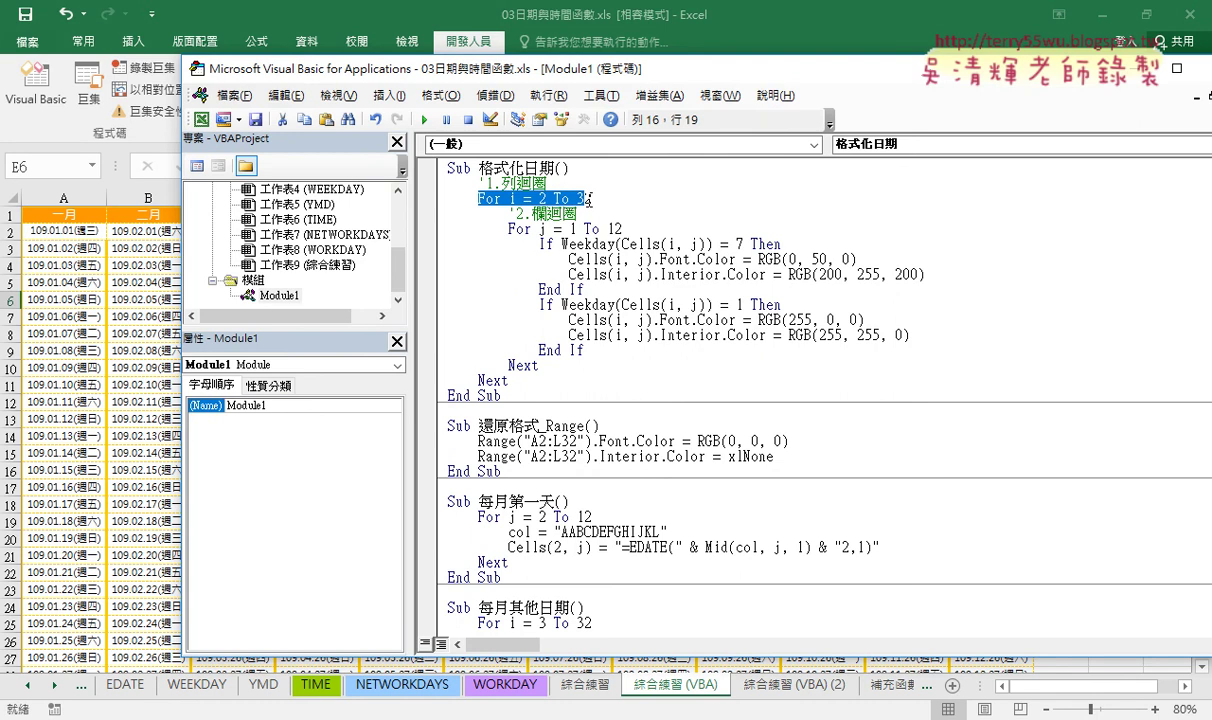
{"action": "left_click_drag", "start_coordinate": [507, 229], "coordinate": [627, 228]}
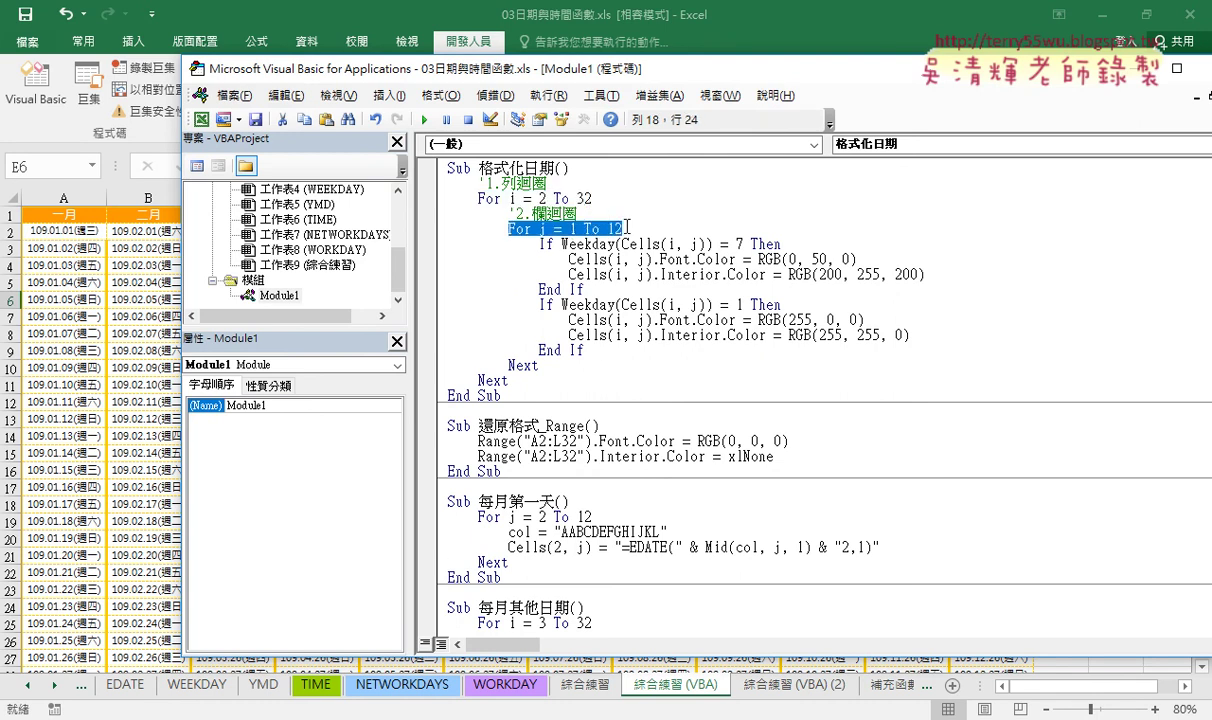
{"action": "left_click_drag", "start_coordinate": [540, 365], "coordinate": [421, 229]}
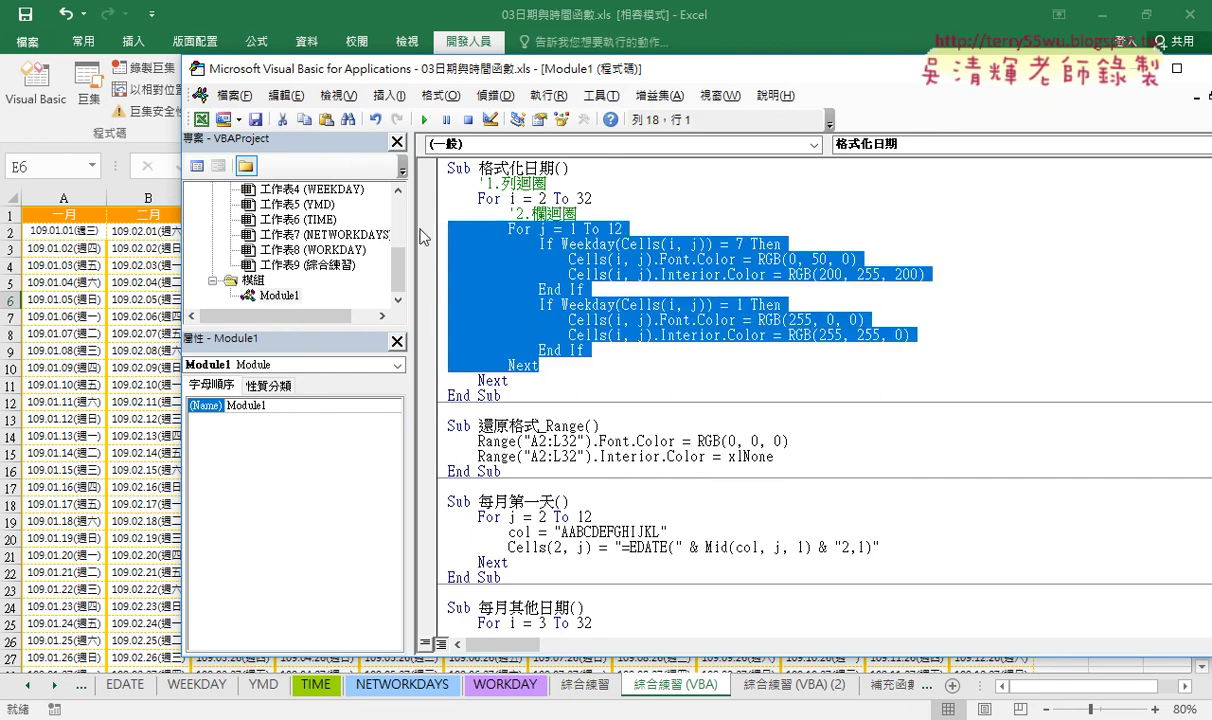
{"action": "key", "text": "shift+Tab"}
{"action": "key", "text": "Tab"}
{"action": "left_click", "coordinate": [485, 199]}
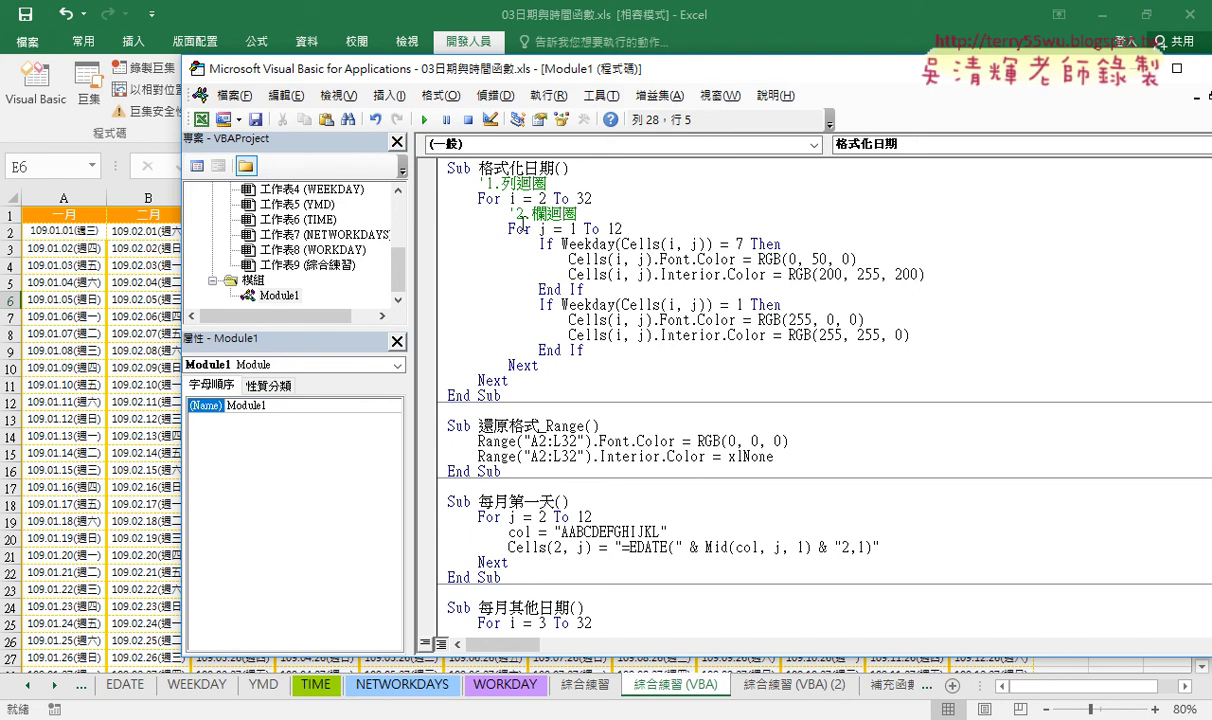
{"action": "left_click", "coordinate": [521, 366]}
{"action": "left_click_drag", "start_coordinate": [540, 244], "coordinate": [606, 297]}
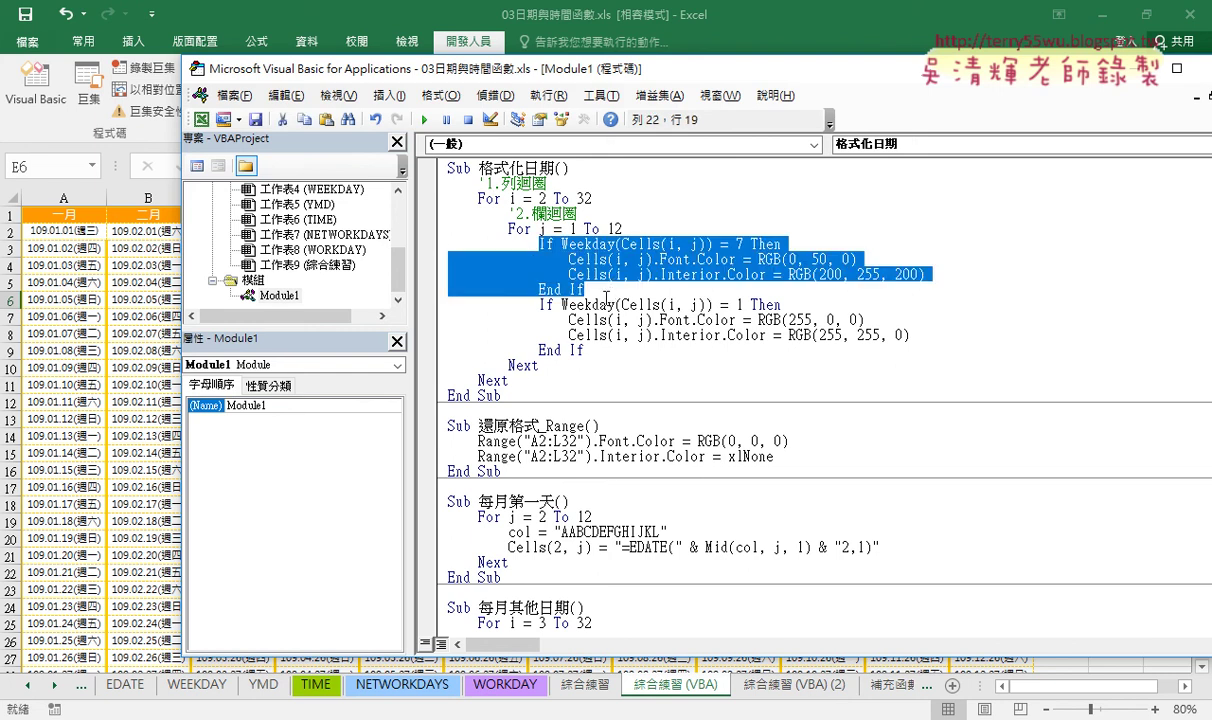
{"action": "left_click_drag", "start_coordinate": [588, 350], "coordinate": [430, 313]}
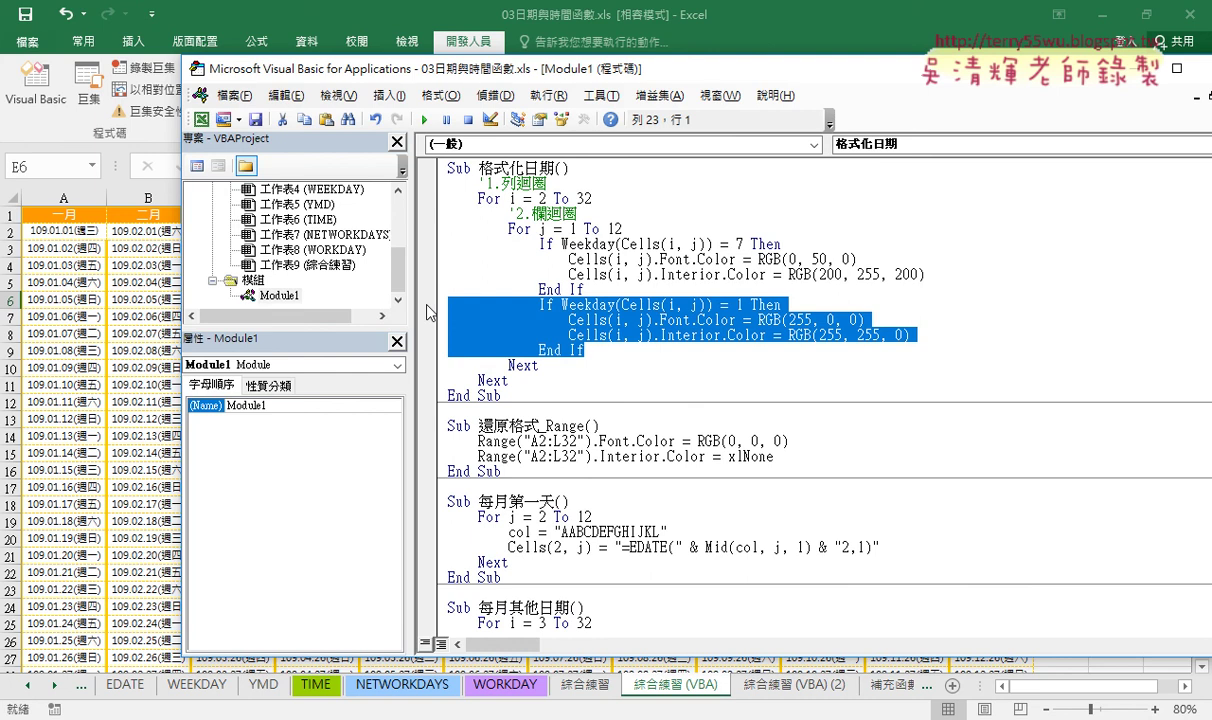
{"action": "left_click", "coordinate": [584, 259]}
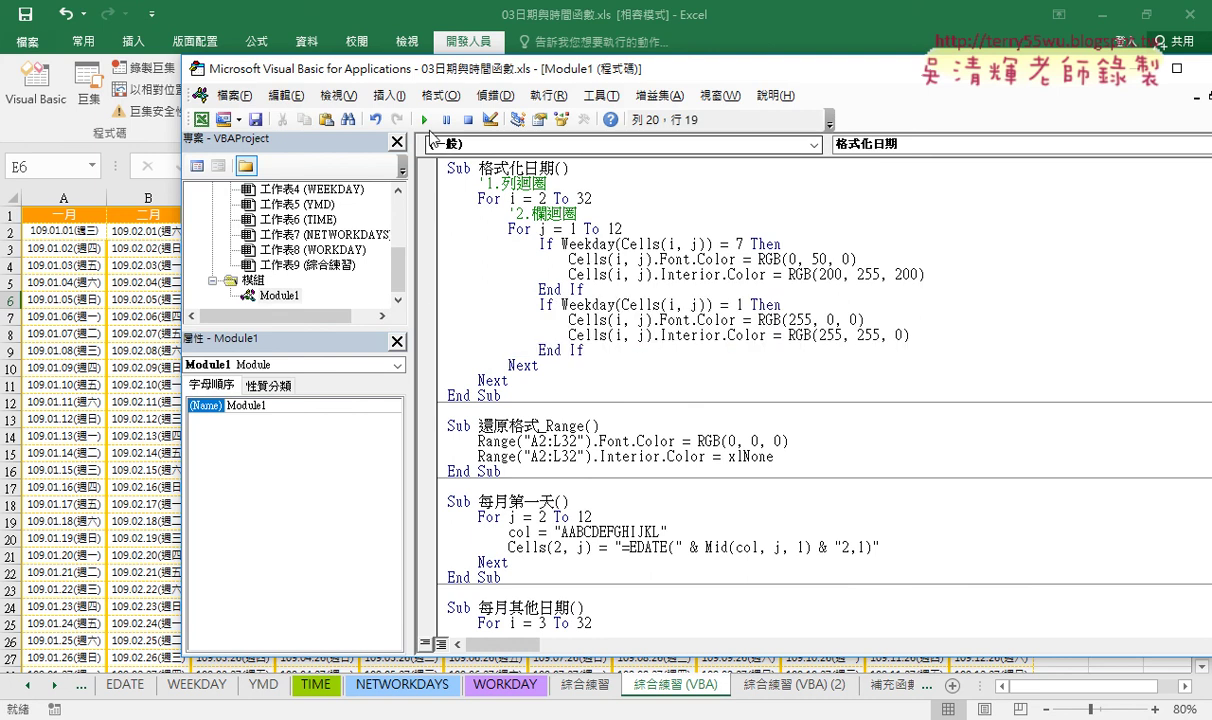
Step: Run 格式化日期 and enter debug mode on the run-time error 13 type mismatch
{"action": "left_click", "coordinate": [426, 119]}
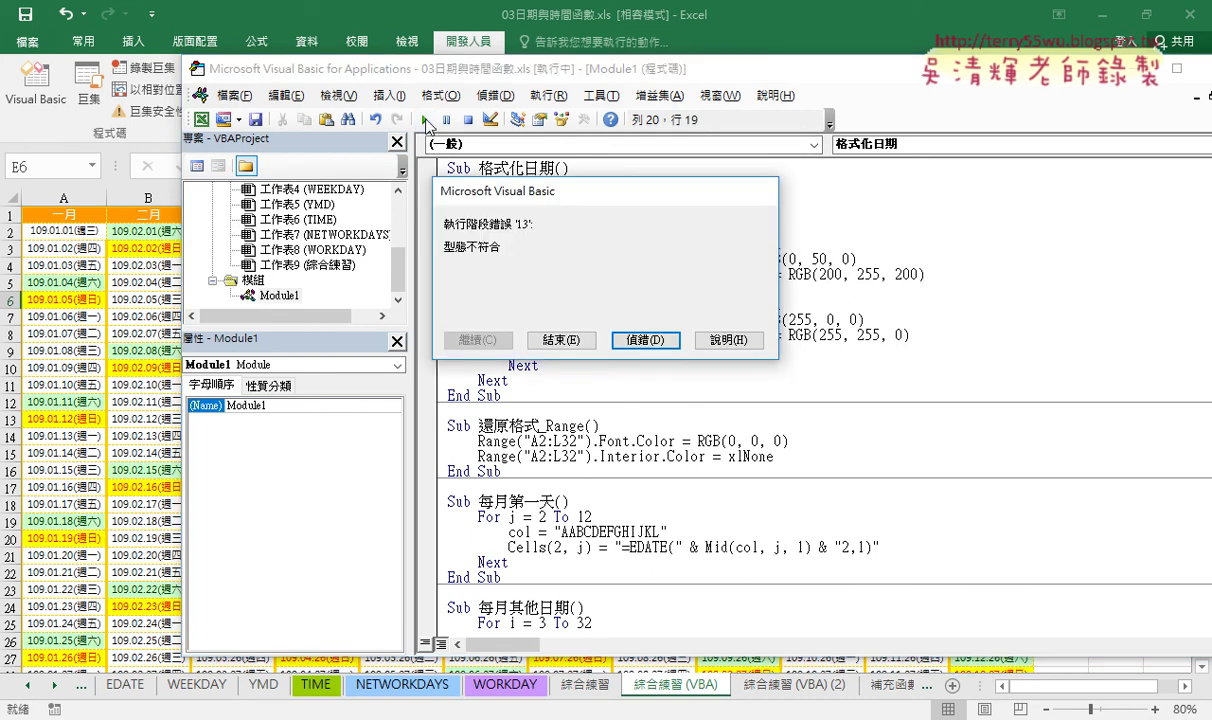
{"action": "left_click", "coordinate": [343, 77]}
{"action": "left_click", "coordinate": [636, 341]}
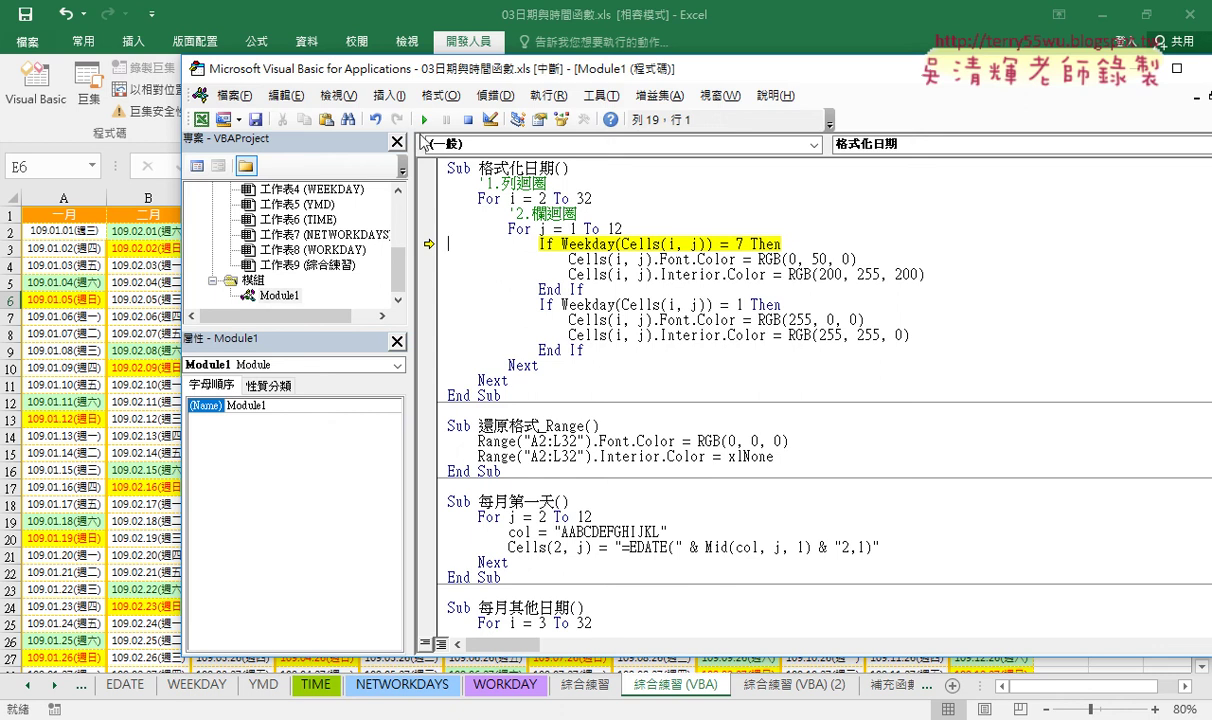
{"action": "left_click", "coordinate": [424, 119]}
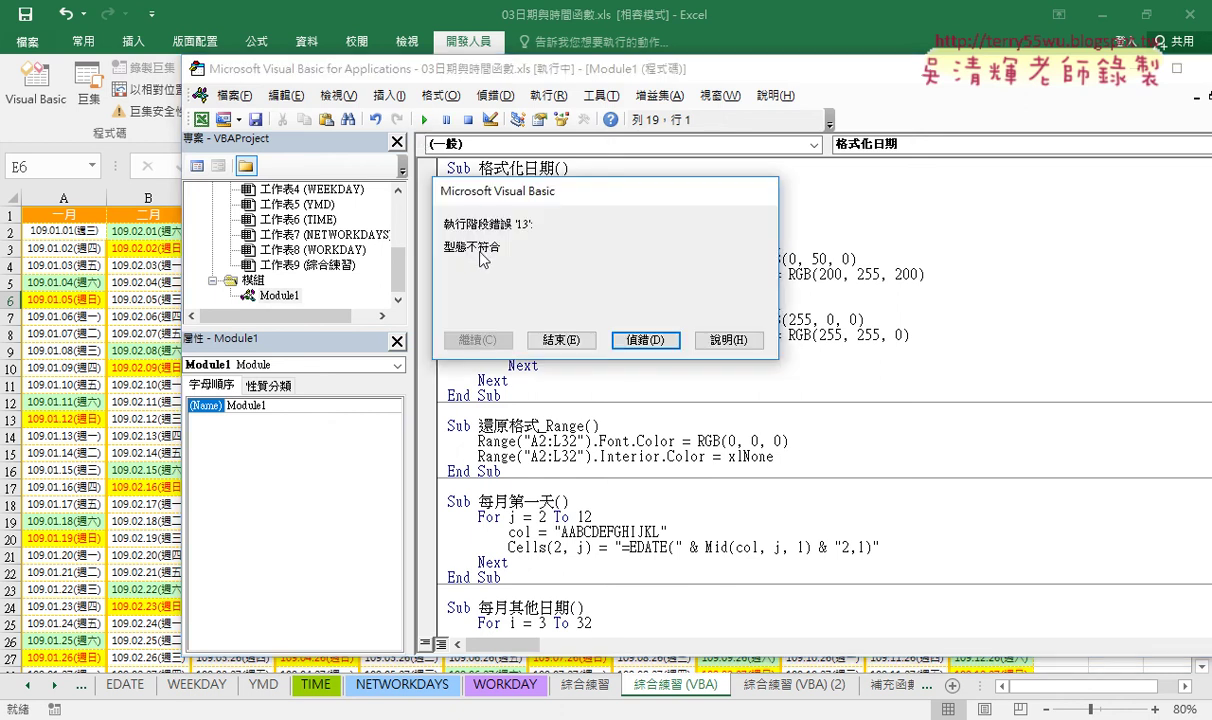
{"action": "left_click_drag", "start_coordinate": [520, 195], "coordinate": [588, 297]}
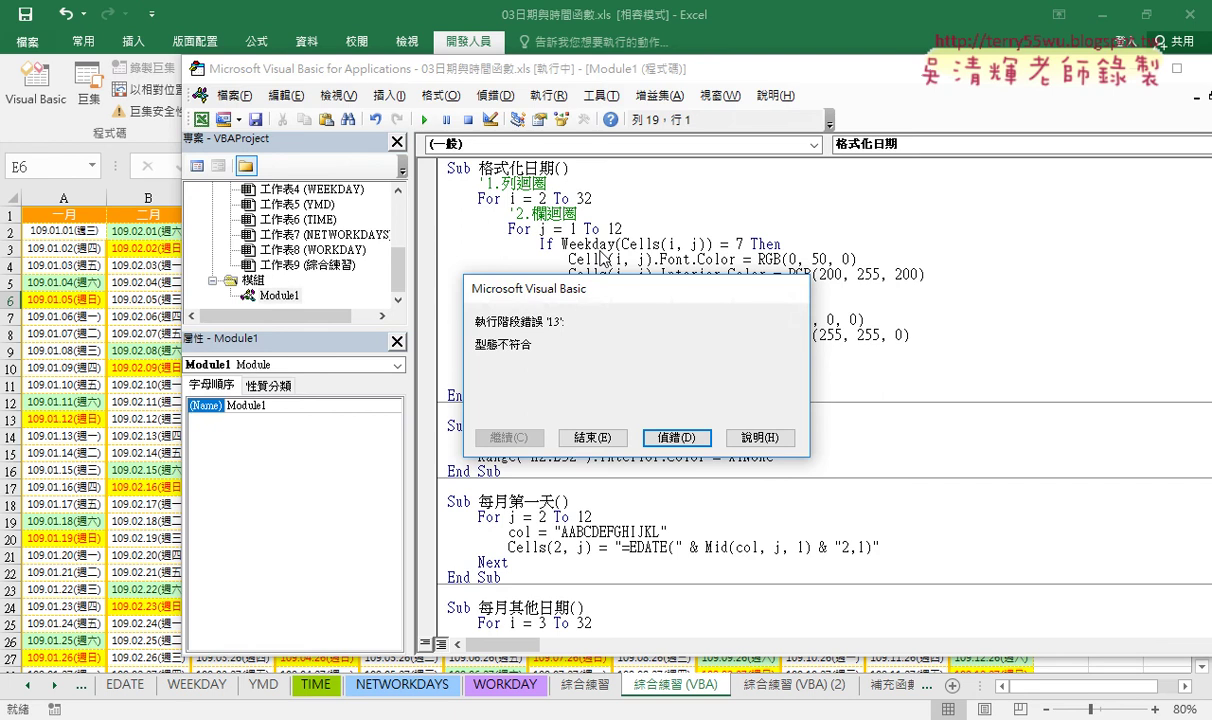
{"action": "left_click", "coordinate": [660, 437]}
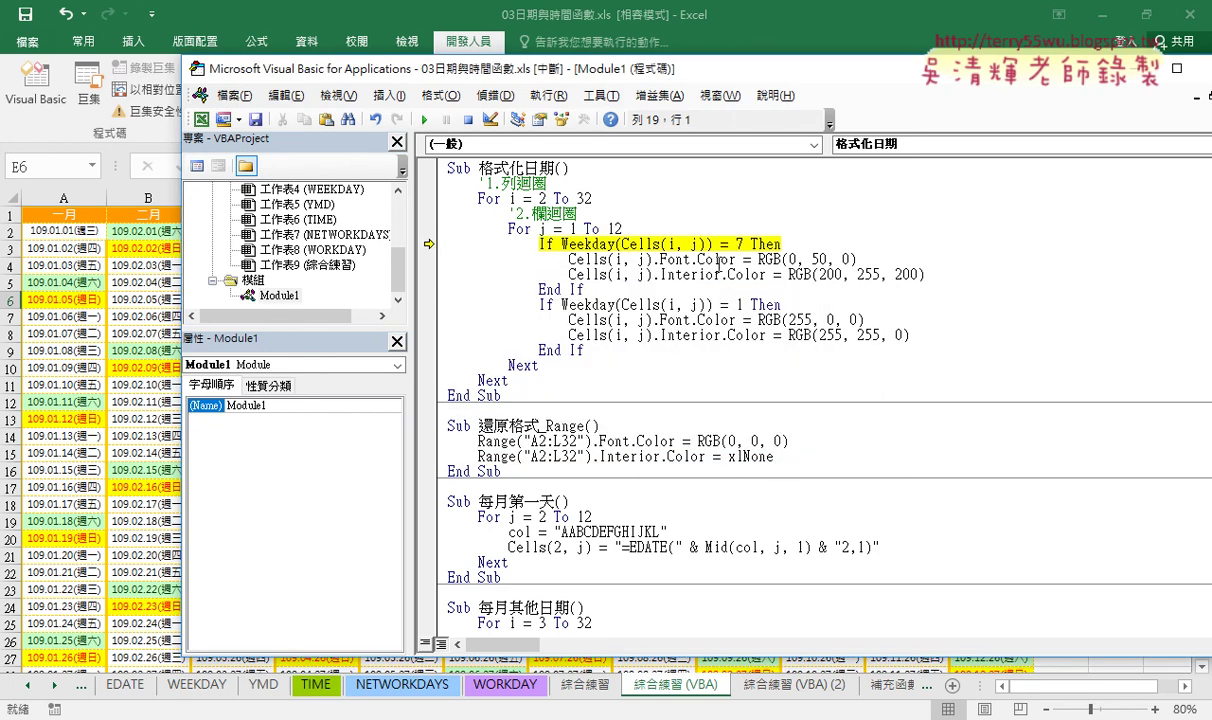
Step: Add a new If line testing Cells(i, j) = "" at the top of the column loop
{"action": "mouse_move", "coordinate": [611, 244]}
{"action": "left_click", "coordinate": [637, 228]}
{"action": "key", "text": "Return"}
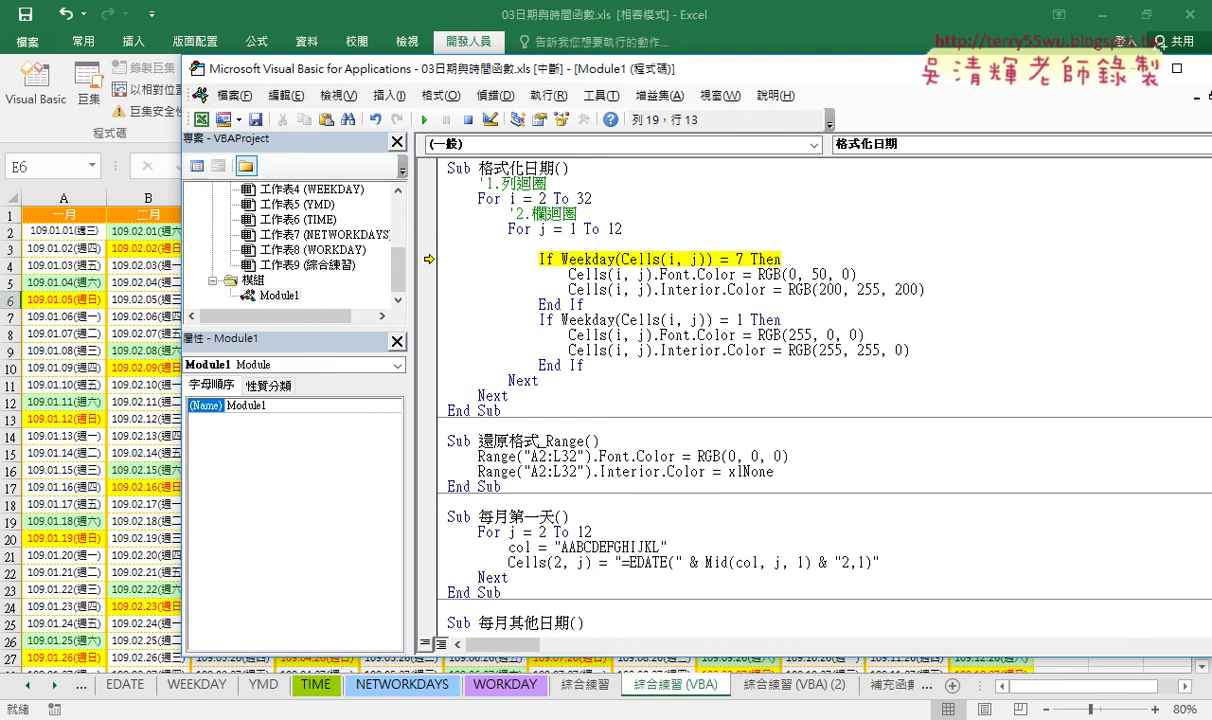
{"action": "type", "text": "if"}
{"action": "key", "text": "BackSpace"}
{"action": "left_click", "coordinate": [655, 441]}
{"action": "left_click_drag", "start_coordinate": [622, 258], "coordinate": [694, 258]}
{"action": "key", "text": "shift+Right"}
{"action": "key", "text": "shift+Right"}
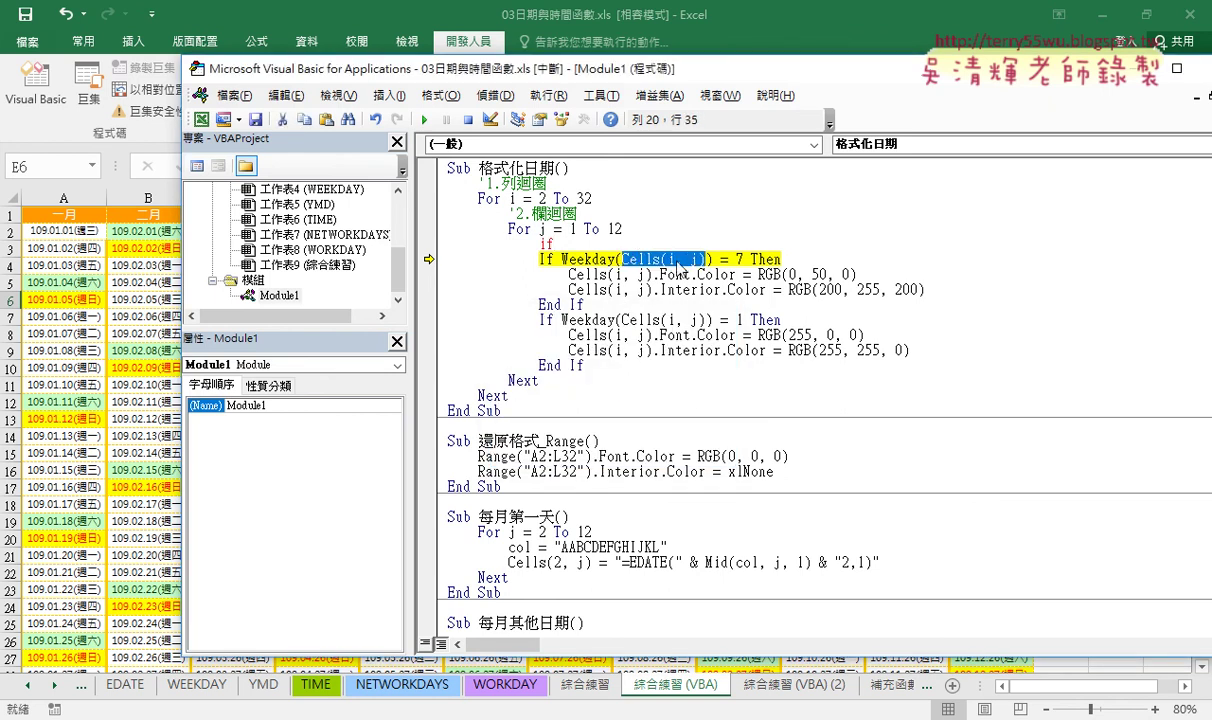
{"action": "key", "text": "ctrl+c"}
{"action": "left_click", "coordinate": [668, 243]}
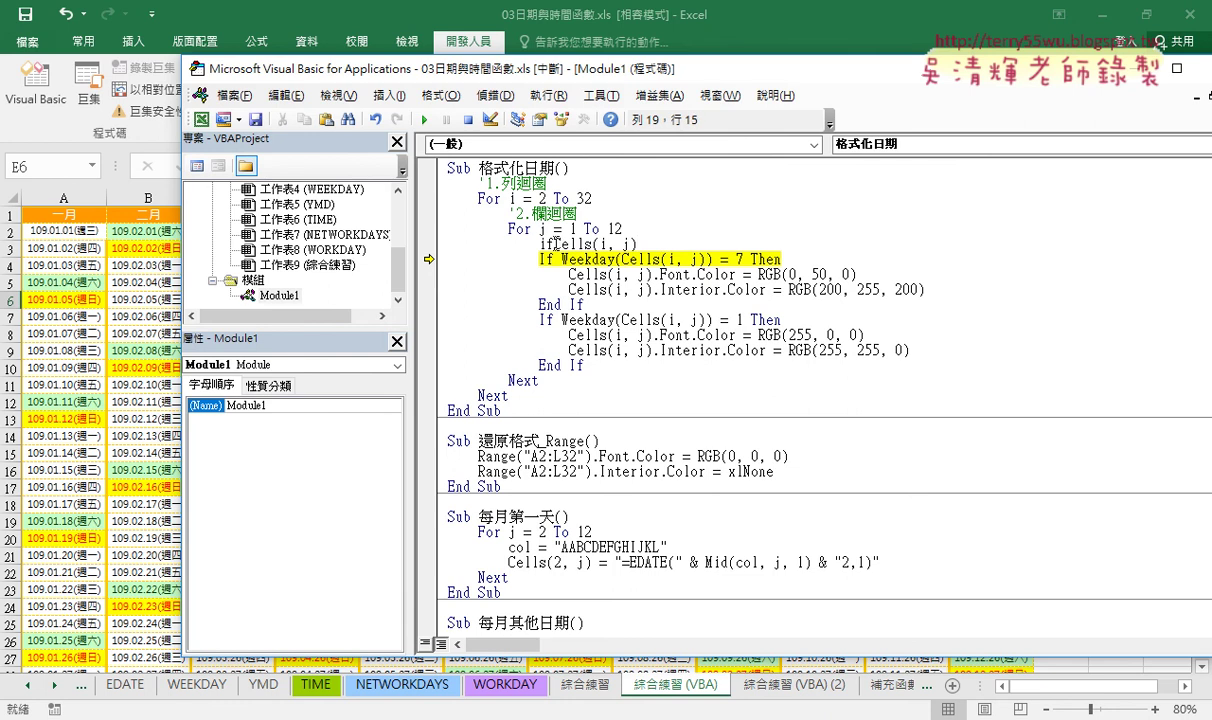
{"action": "key", "text": "ctrl+v"}
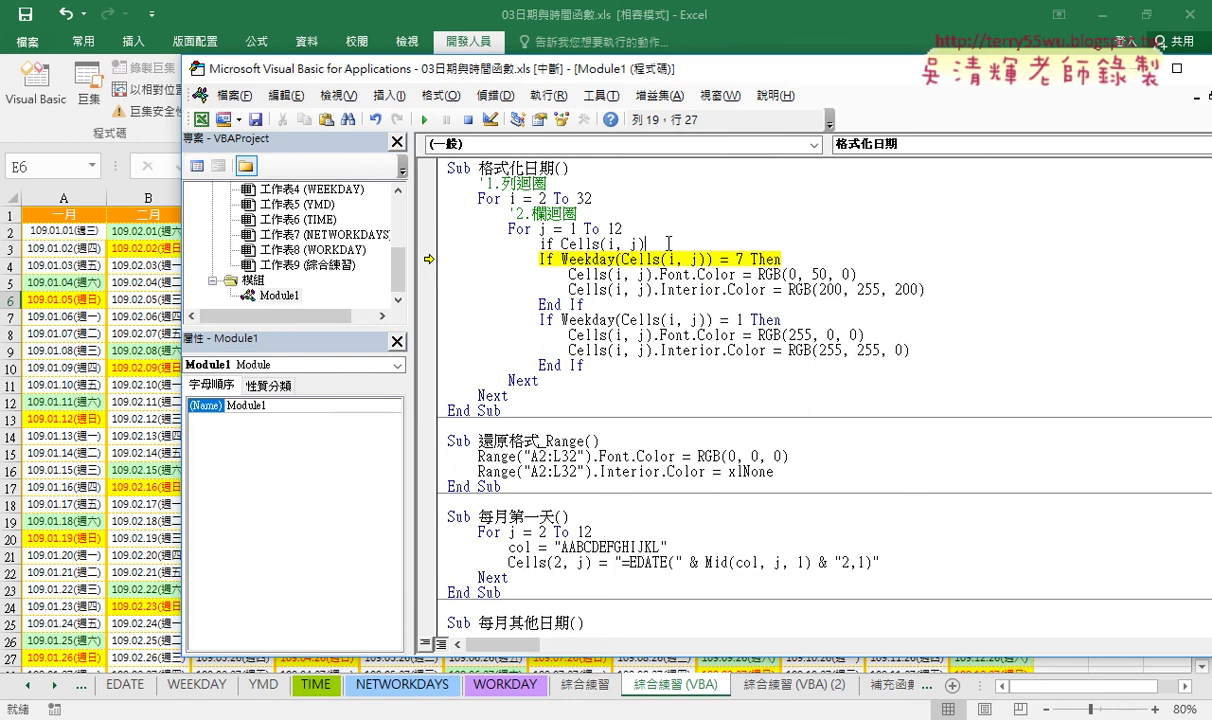
{"action": "type", "text": "="}
{"action": "type", "text": "\"\""}
Step: Change the test to If Cells(i, j) <> "" Then and close it after the Sunday check
{"action": "key", "text": "Left"}
{"action": "key", "text": "Left"}
{"action": "key", "text": "BackSpace"}
{"action": "type", "text": "<>"}
{"action": "left_click", "coordinate": [676, 243]}
{"action": "type", "text": "then"}
{"action": "key", "text": "Down"}
{"action": "key", "text": "Down"}
{"action": "key", "text": "Down"}
{"action": "key", "text": "Down"}
{"action": "key", "text": "Return"}
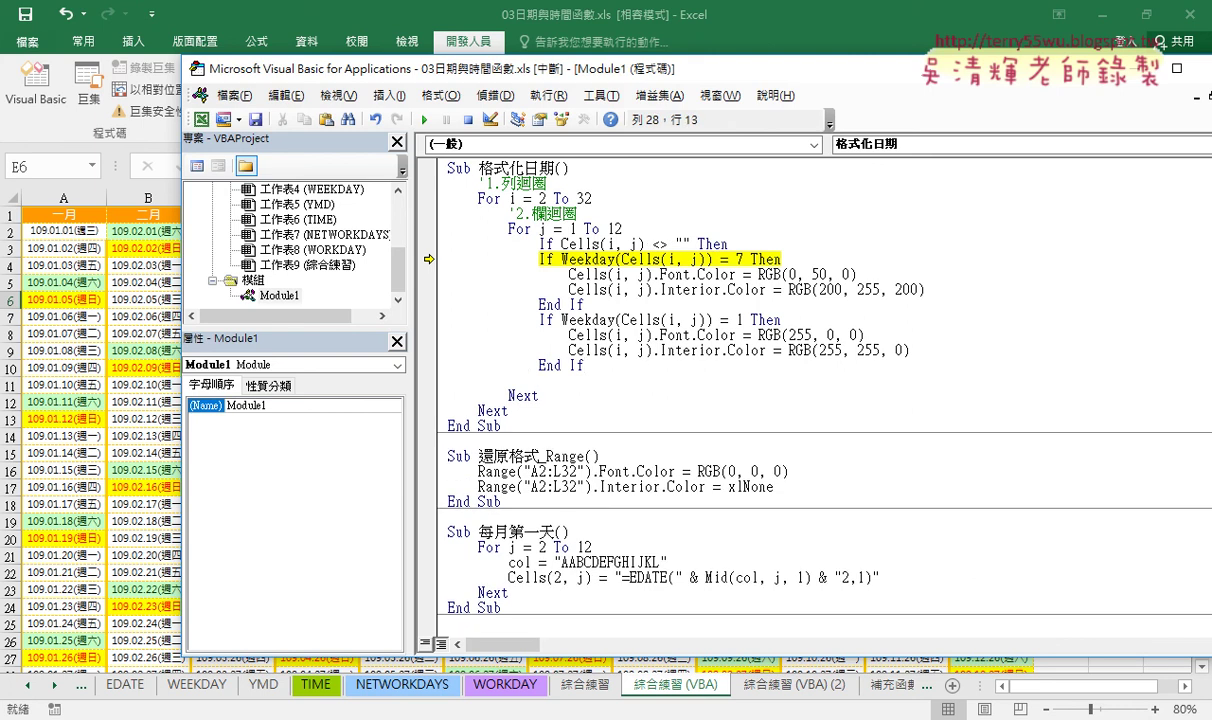
{"action": "type", "text": "End If"}
{"action": "left_click", "coordinate": [587, 366]}
{"action": "mouse_move", "coordinate": [587, 366]}
{"action": "left_mouse_down"}
{"action": "mouse_move", "coordinate": [539, 366]}
{"action": "mouse_move", "coordinate": [551, 381]}
{"action": "mouse_move", "coordinate": [430, 260]}
{"action": "left_mouse_up"}
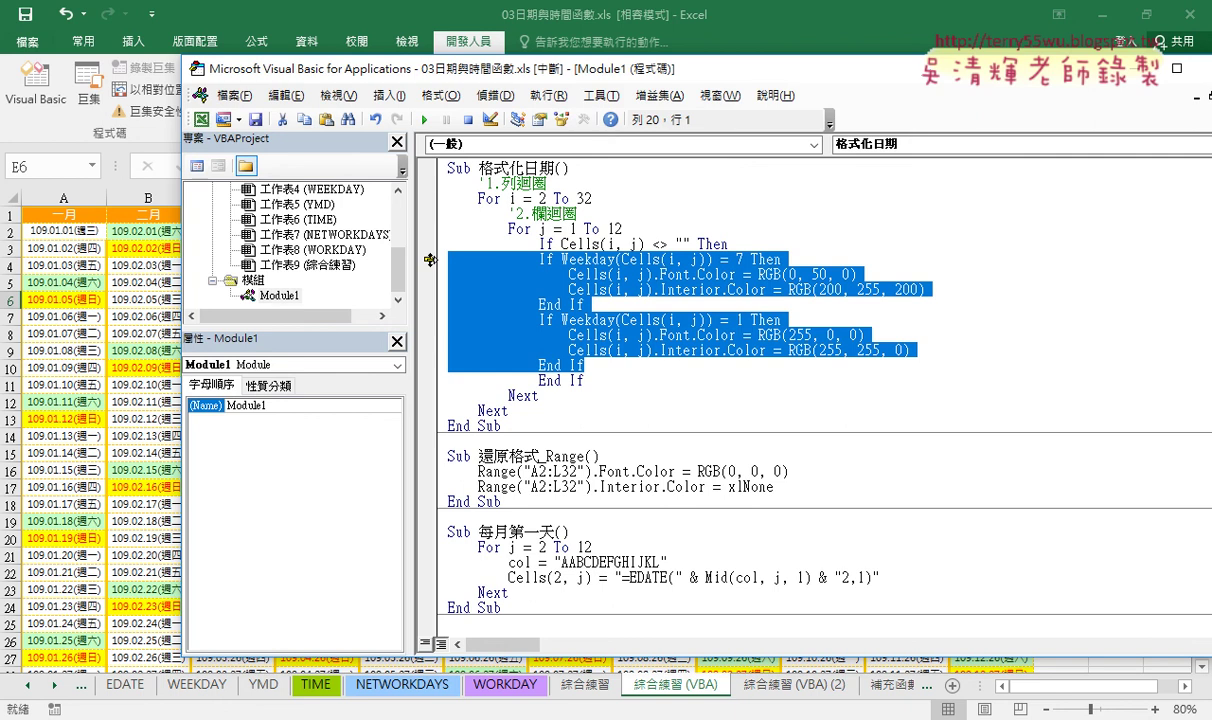
Step: Indent both weekday checks, move execution back to the empty-cell If and step with F8
{"action": "key", "text": "Tab"}
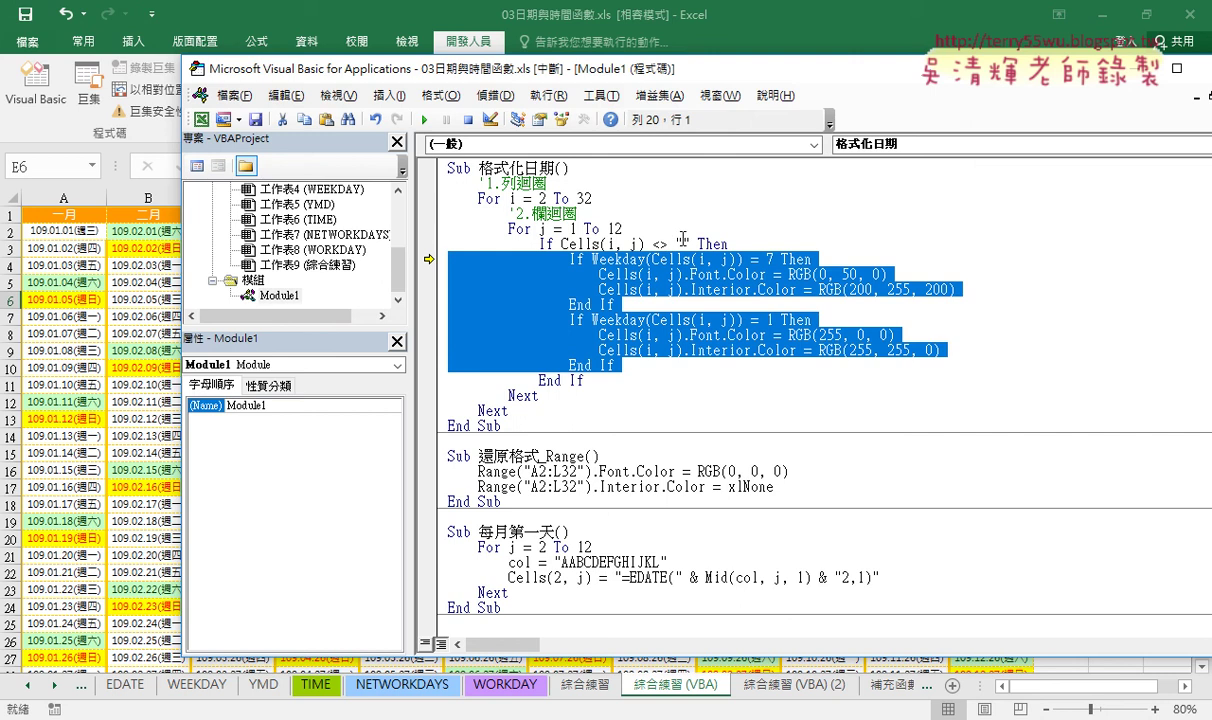
{"action": "mouse_move", "coordinate": [685, 325]}
{"action": "left_click_drag", "start_coordinate": [429, 258], "coordinate": [431, 242]}
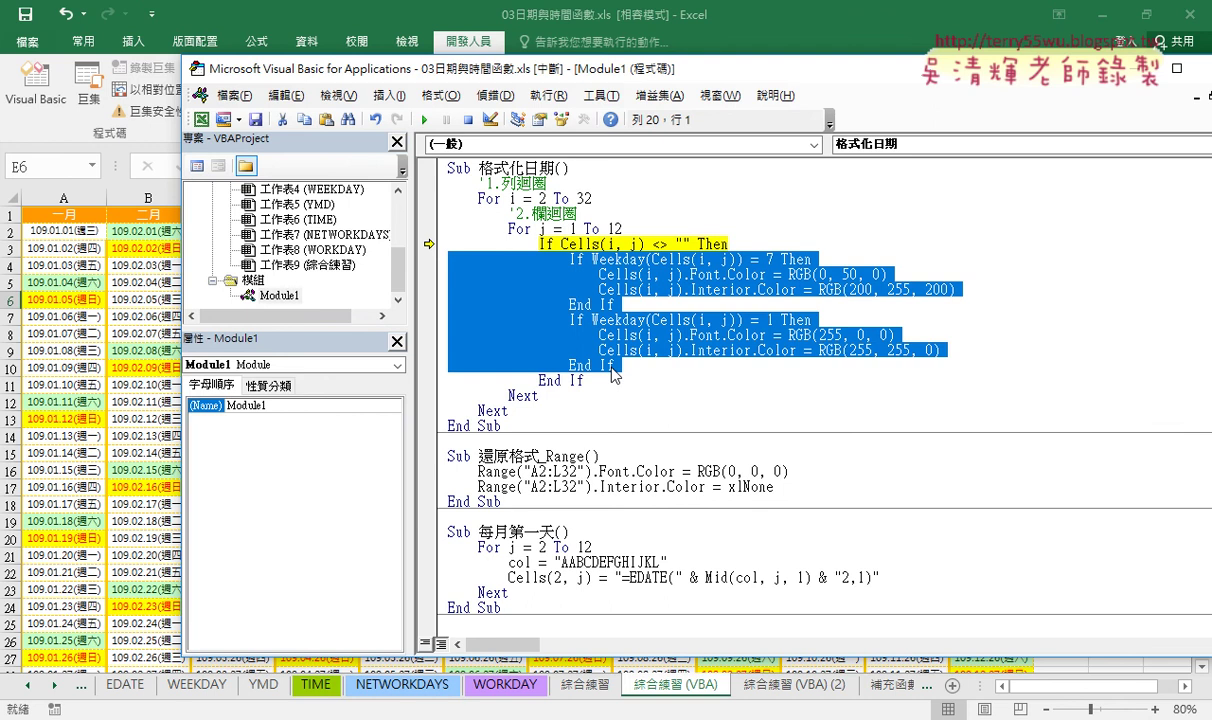
{"action": "mouse_move", "coordinate": [585, 232]}
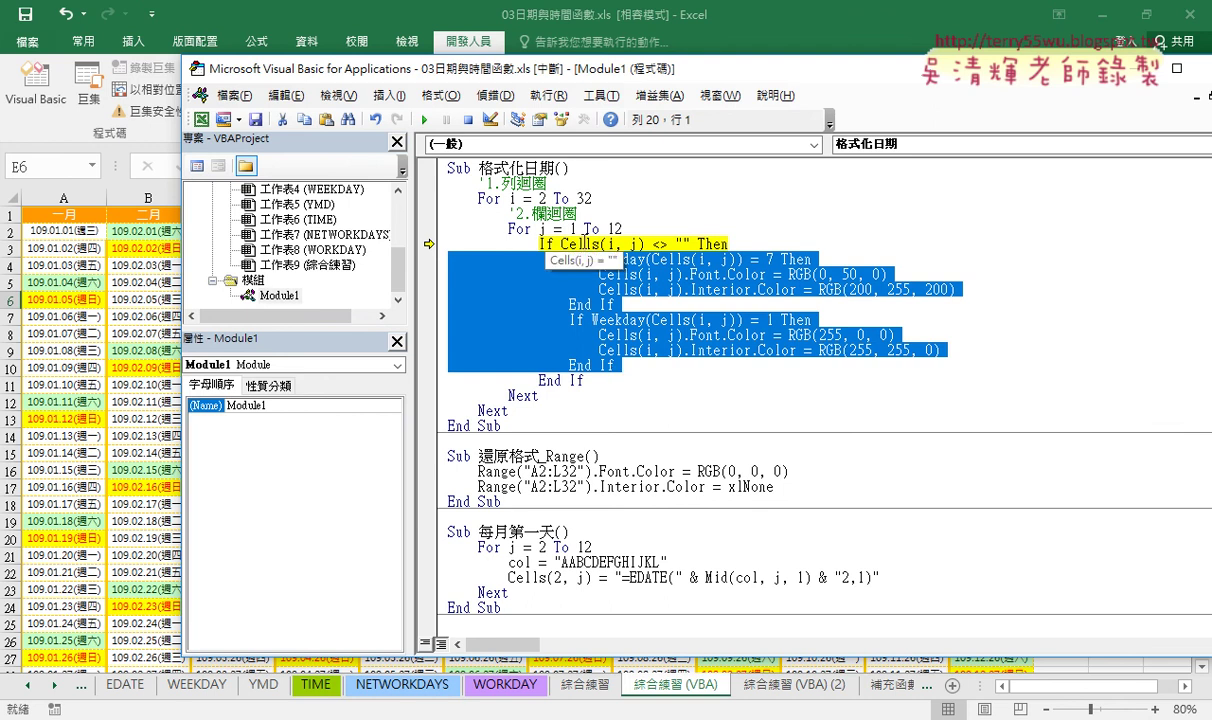
{"action": "key", "text": "F8"}
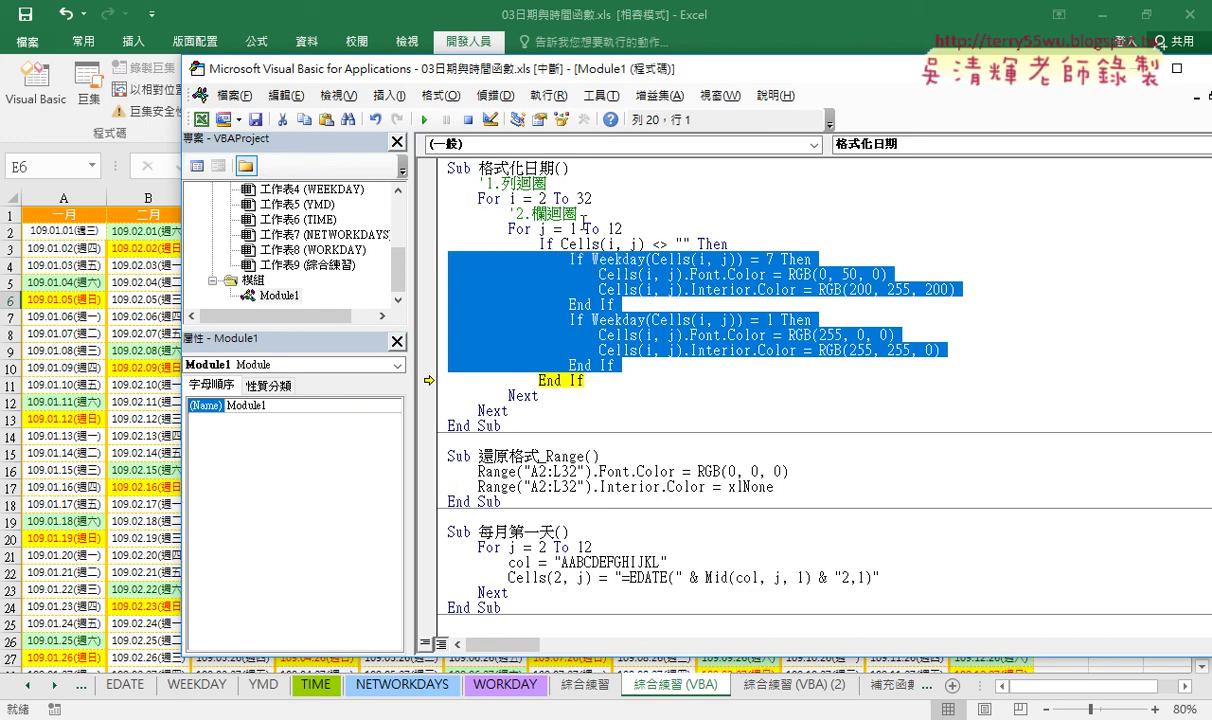
Step: Resume the paused macro to completion and select cell B10 on the year-109 calendar
{"action": "left_click", "coordinate": [421, 121]}
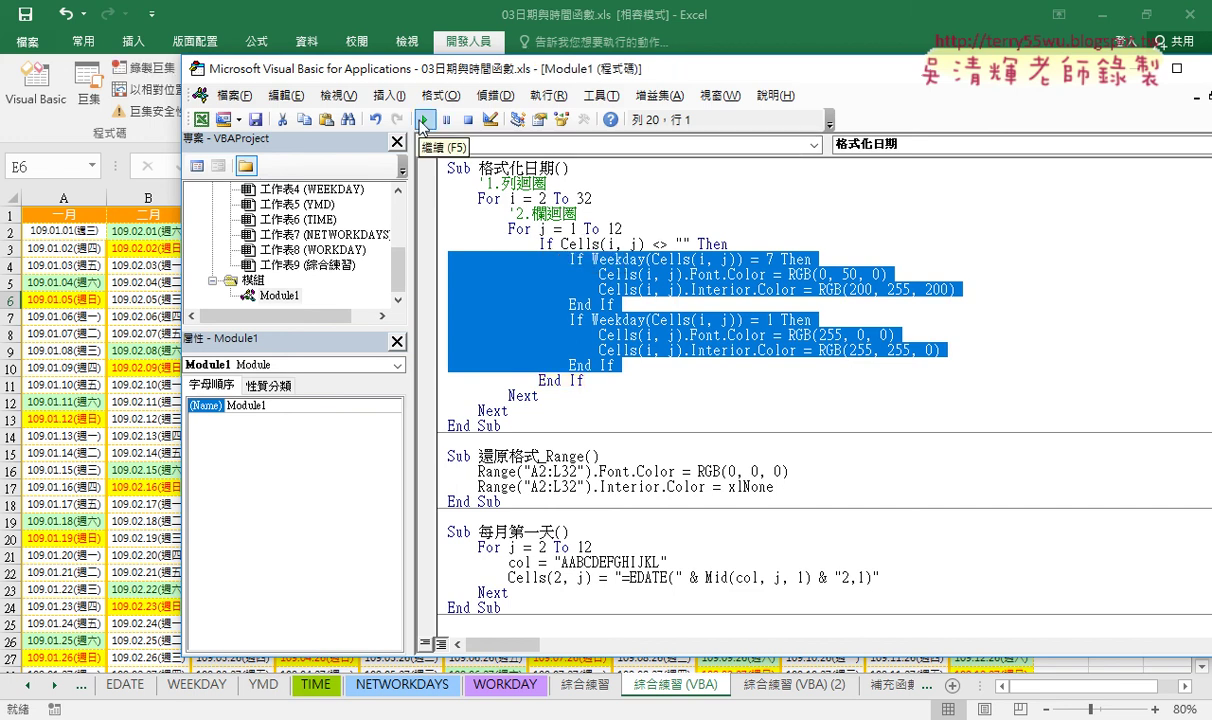
{"action": "left_click", "coordinate": [148, 367]}
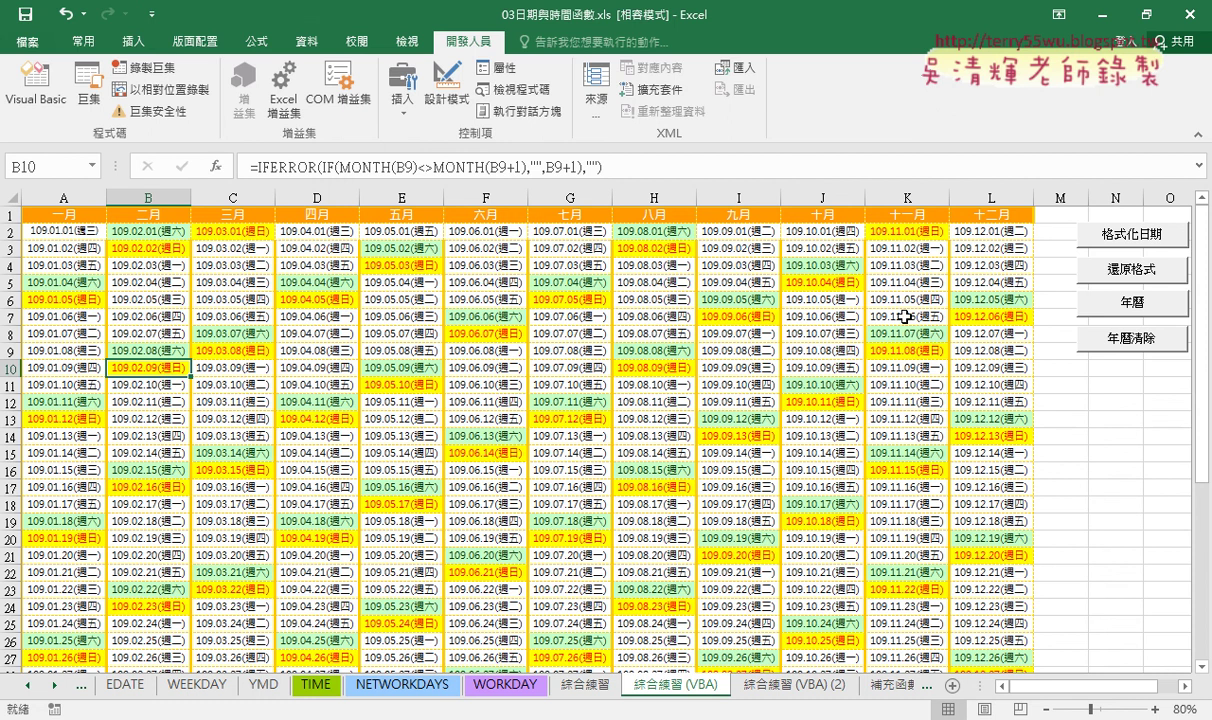
Step: On the 綜合練習 sheet, clear all conditional-formatting rules from the entire sheet, then reopen the VBA editor
{"action": "left_click", "coordinate": [588, 686]}
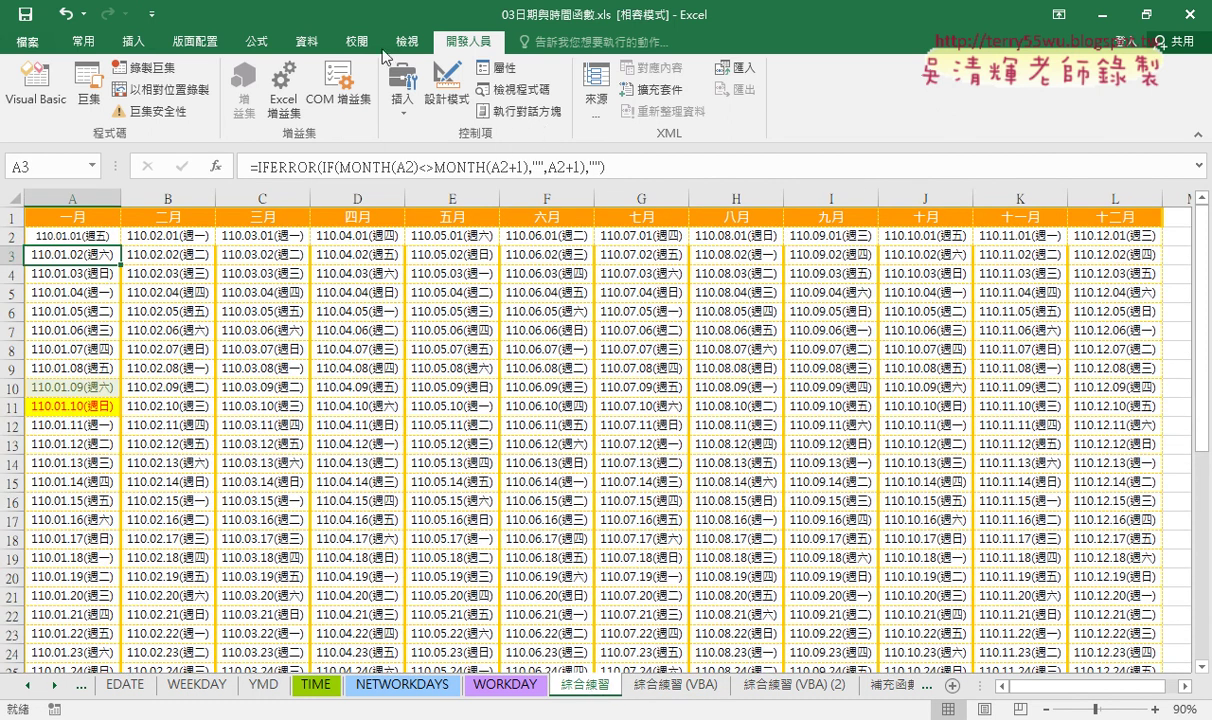
{"action": "left_click", "coordinate": [83, 41]}
{"action": "left_click", "coordinate": [705, 108]}
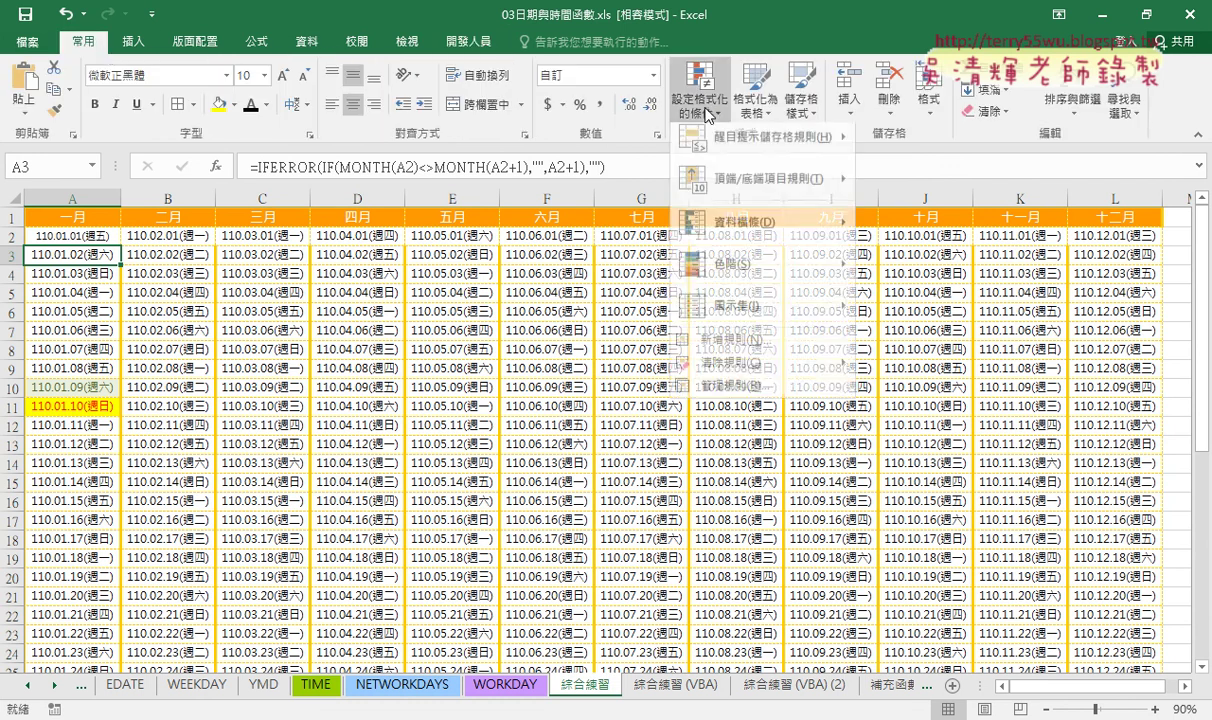
{"action": "mouse_move", "coordinate": [800, 370]}
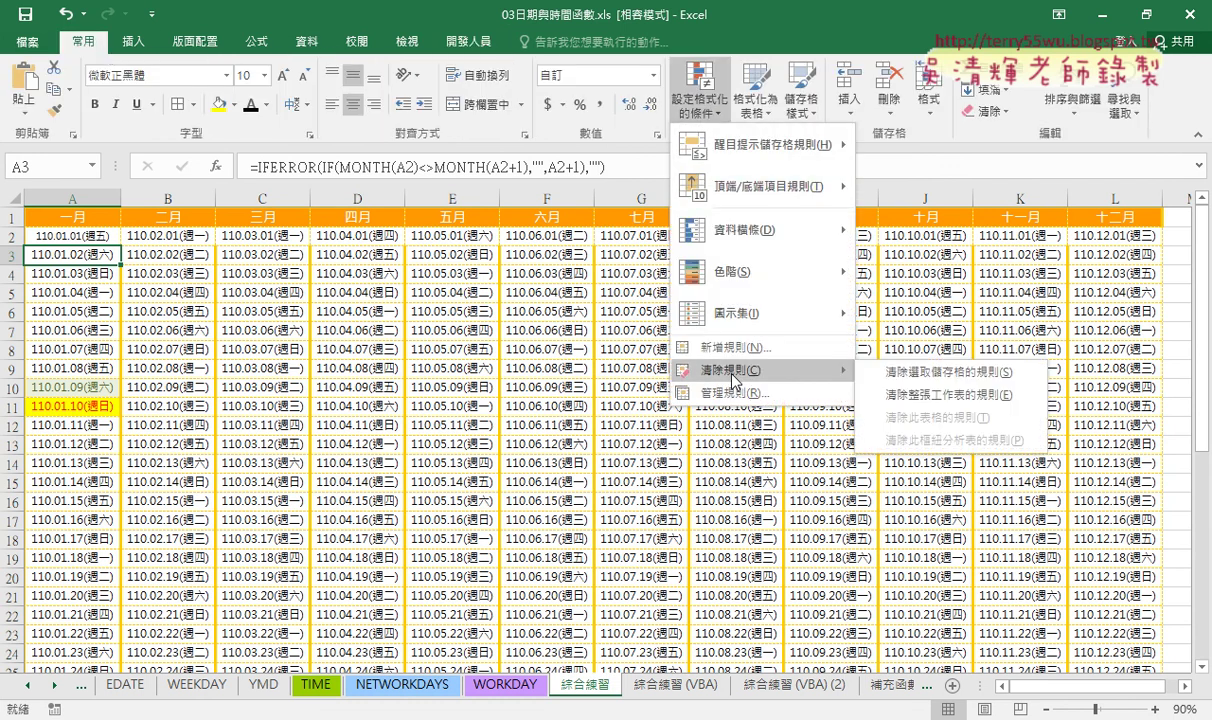
{"action": "left_click", "coordinate": [932, 395]}
{"action": "left_click", "coordinate": [468, 41]}
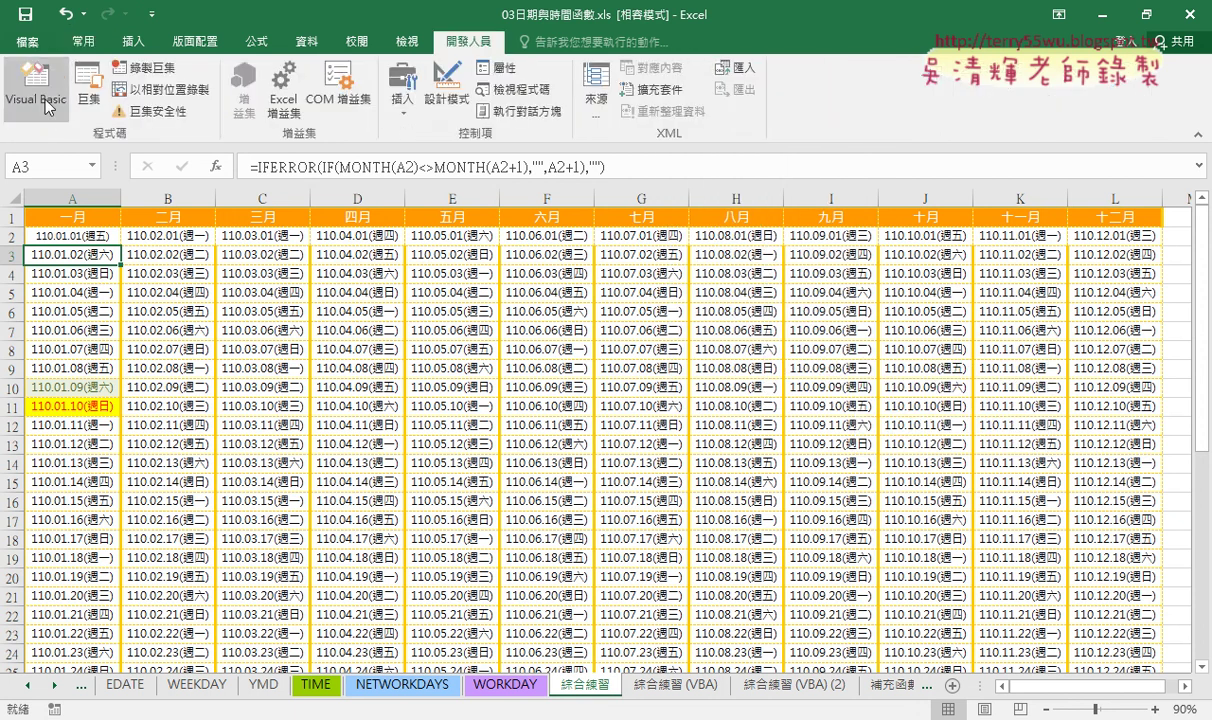
{"action": "left_click", "coordinate": [36, 85]}
Step: Delete the 格式化日期 macro body in Module1, then undo to restore the original code
{"action": "left_click", "coordinate": [284, 311]}
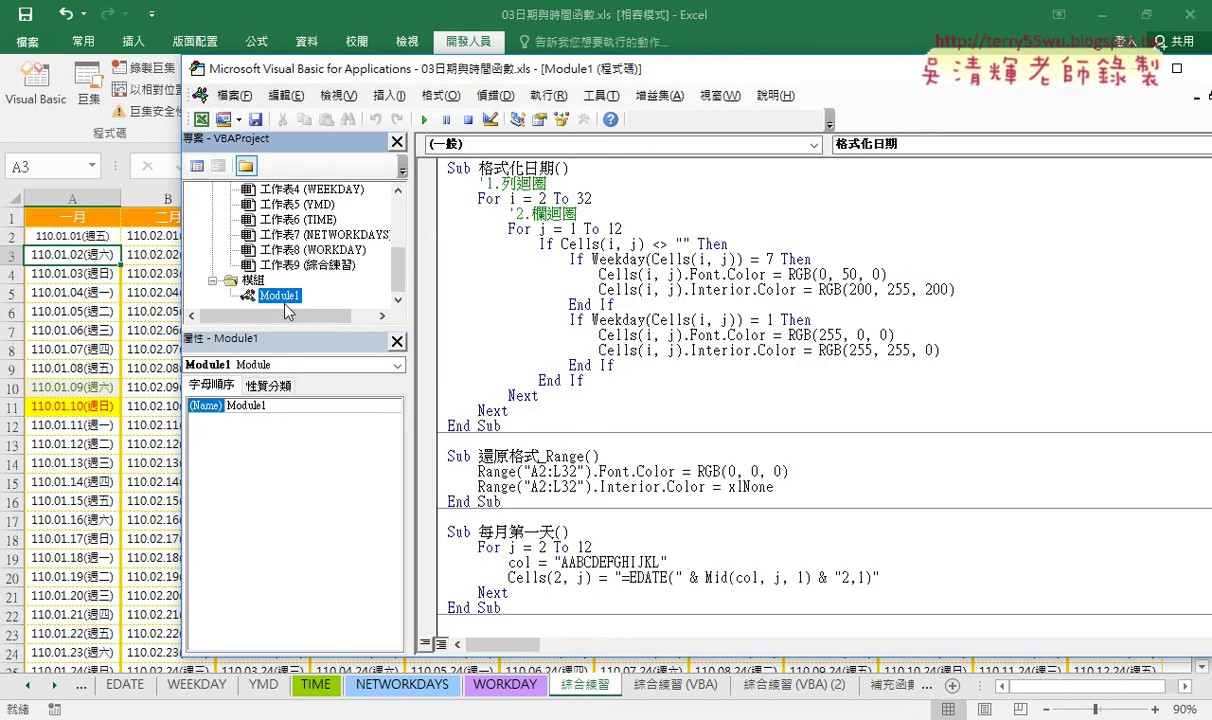
{"action": "left_click", "coordinate": [478, 259]}
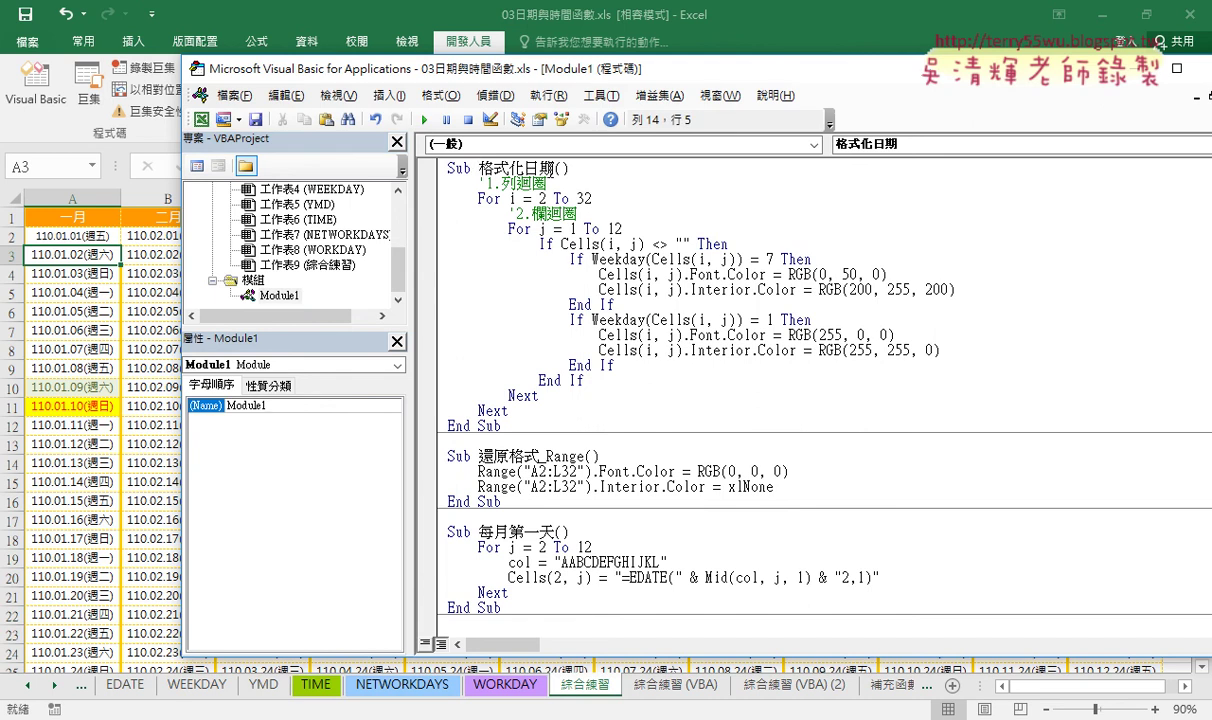
{"action": "left_click_drag", "start_coordinate": [553, 168], "coordinate": [546, 425]}
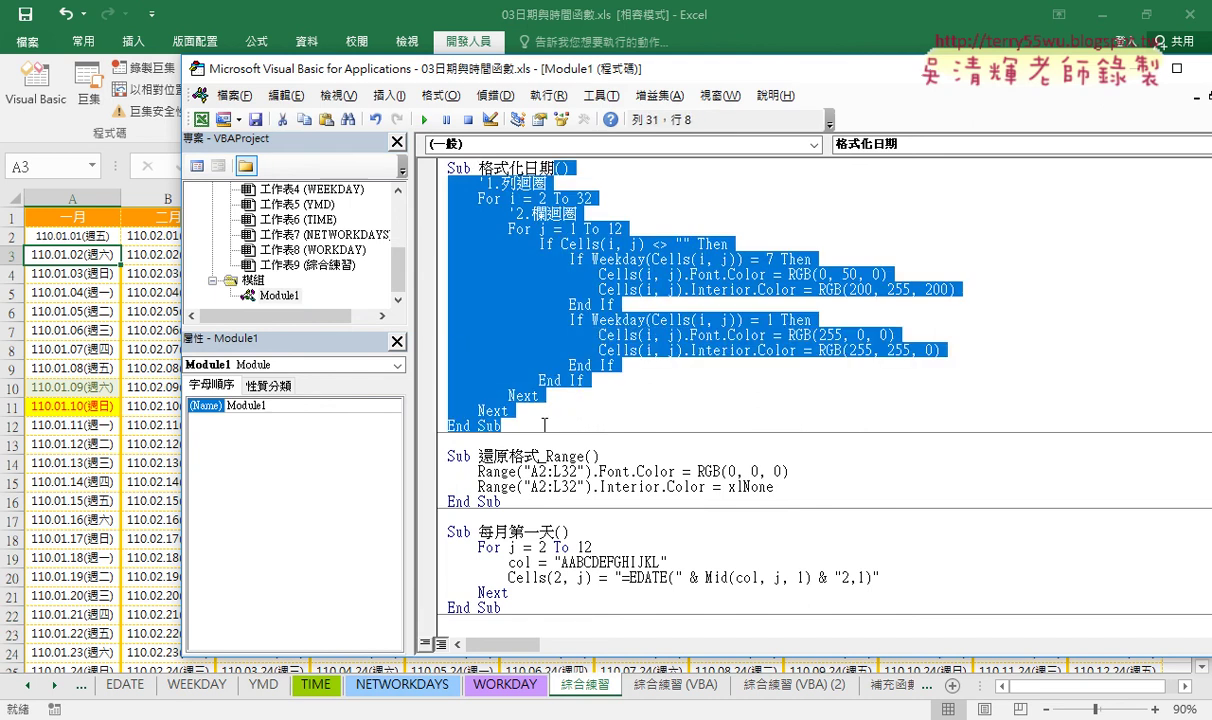
{"action": "key", "text": "Delete"}
{"action": "key", "text": "Return"}
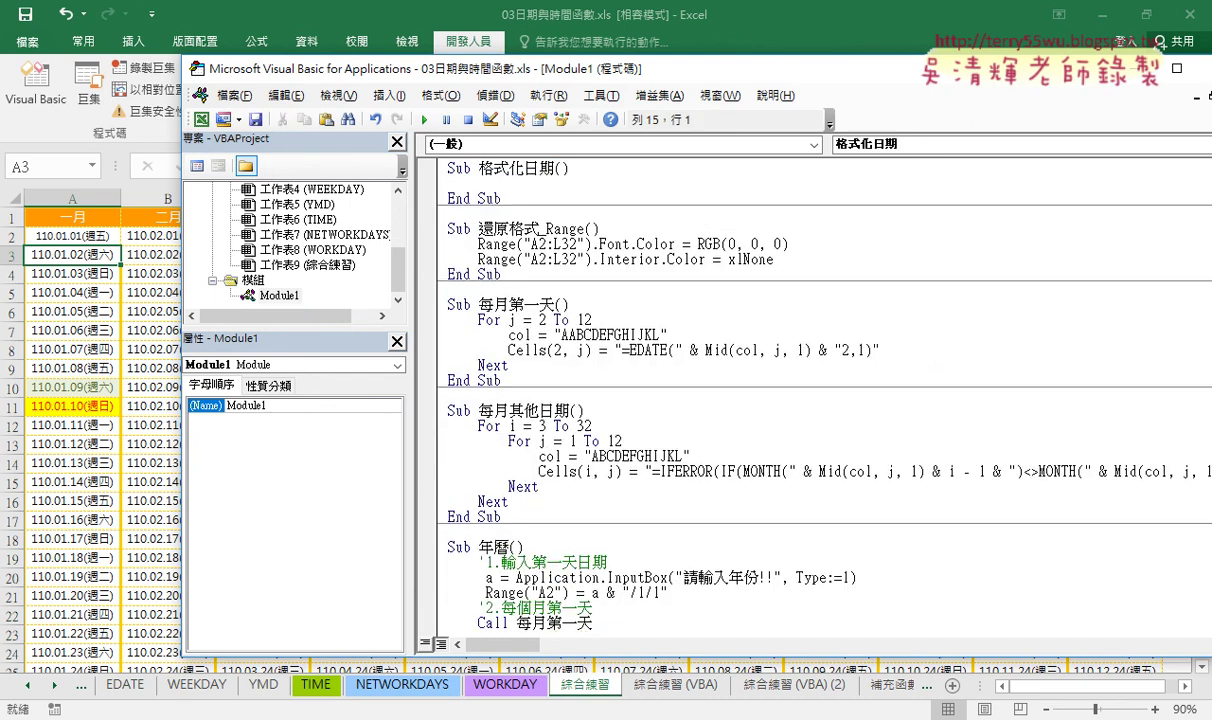
{"action": "key", "text": "ctrl+z"}
{"action": "type", "text": "z"}
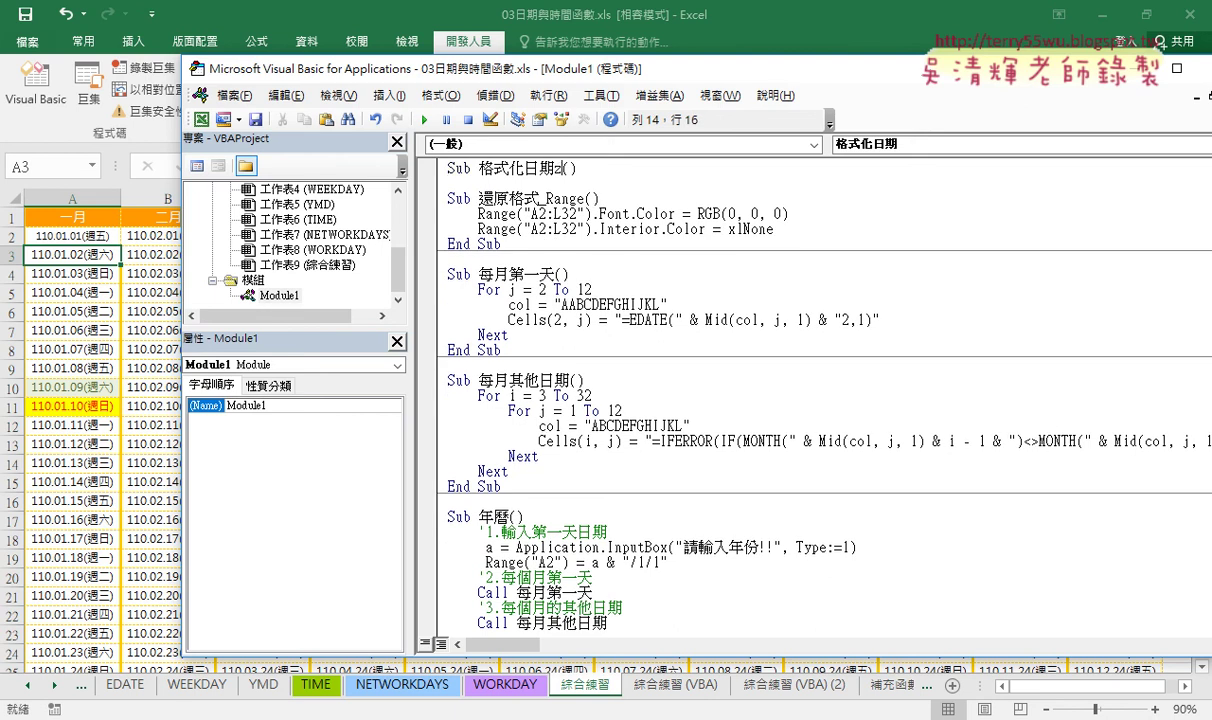
{"action": "type", "text": "z"}
{"action": "key", "text": "BackSpace"}
{"action": "key", "text": "BackSpace"}
{"action": "key", "text": "ctrl+z"}
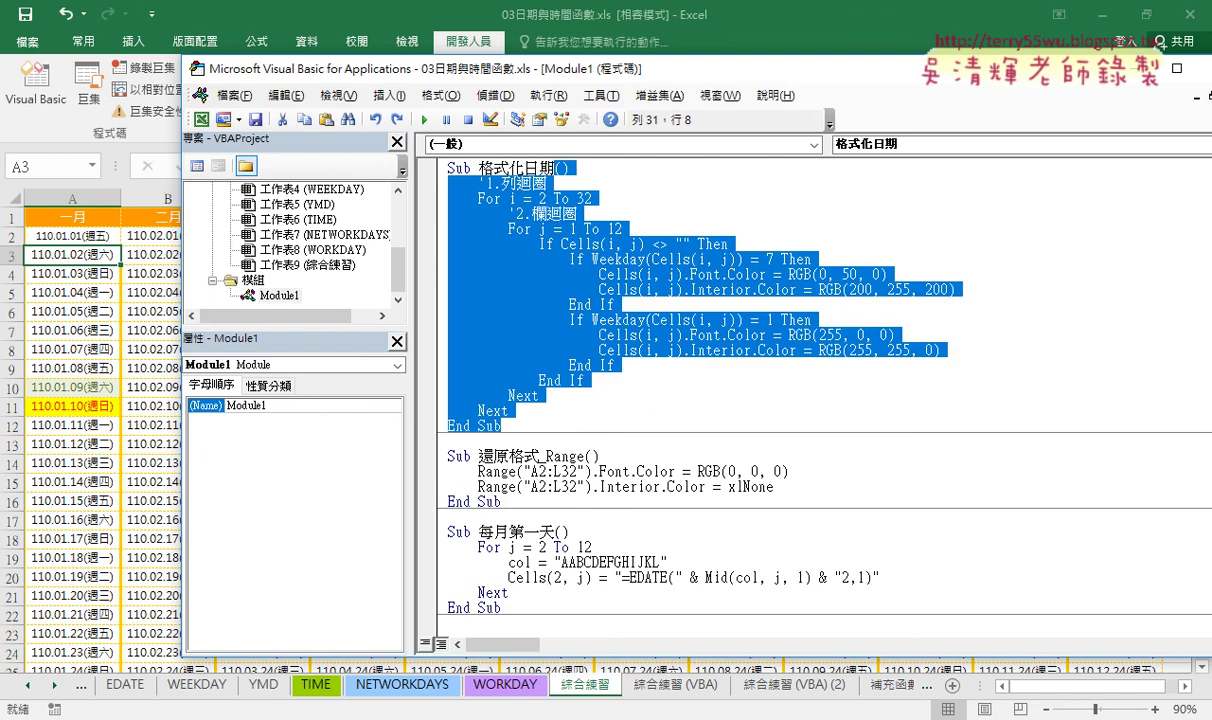
Step: Bring the browser forward and scroll 程式碼.docx to the 用VBA格式化 section's commented code
{"action": "mouse_move", "coordinate": [209, 719]}
{"action": "left_click", "coordinate": [232, 613]}
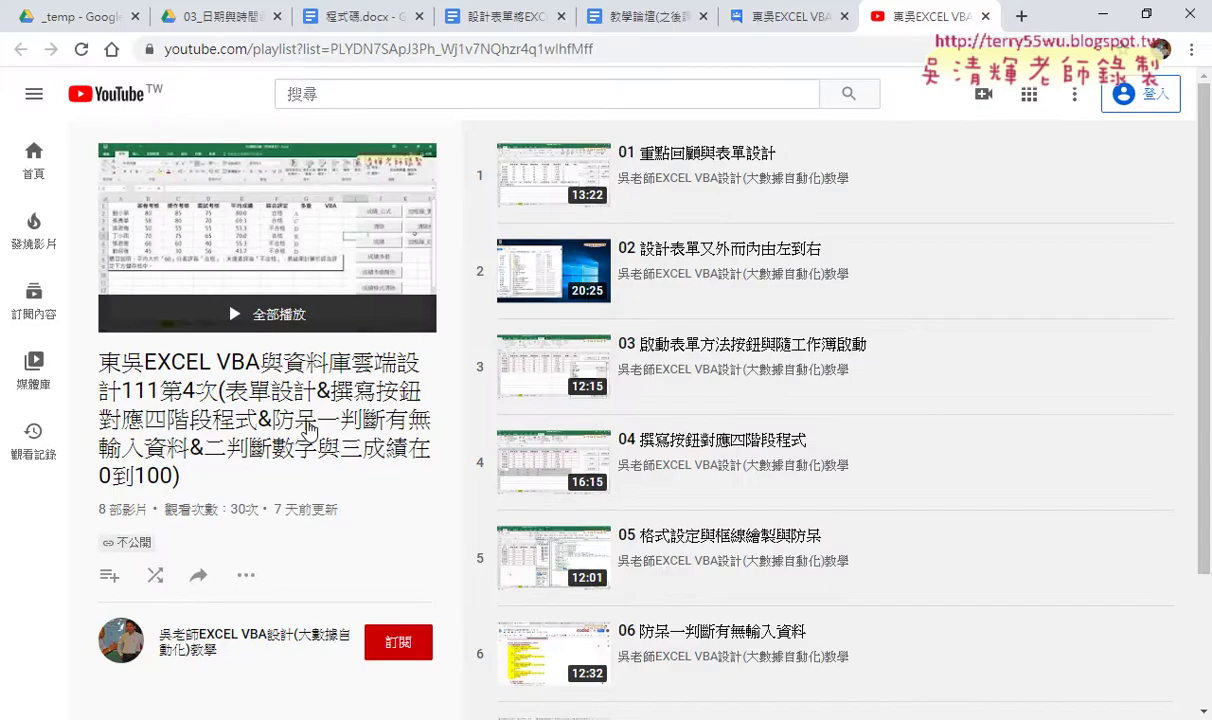
{"action": "left_click", "coordinate": [368, 22]}
{"action": "scroll", "coordinate": [503, 392], "scroll_direction": "down", "scroll_amount": 2}
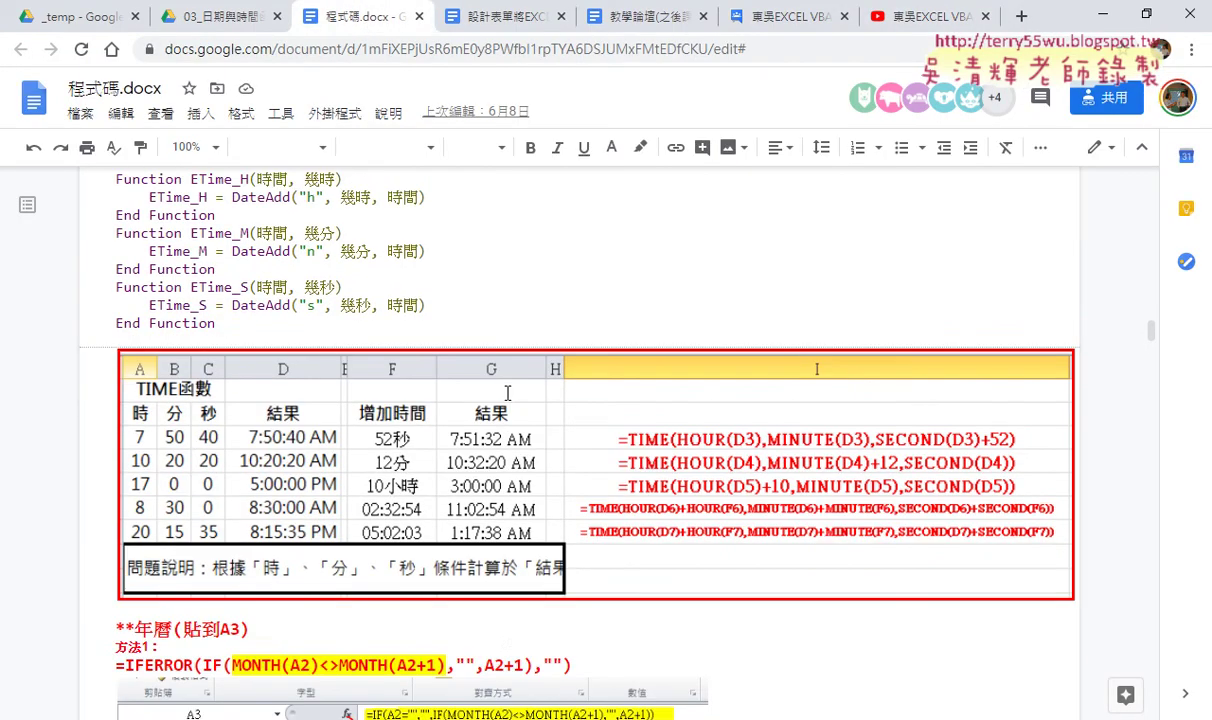
{"action": "scroll", "coordinate": [503, 392], "scroll_direction": "down", "scroll_amount": 10}
{"action": "scroll", "coordinate": [507, 391], "scroll_direction": "down", "scroll_amount": 5}
{"action": "scroll", "coordinate": [506, 392], "scroll_direction": "down", "scroll_amount": 4}
{"action": "scroll", "coordinate": [506, 392], "scroll_direction": "down", "scroll_amount": 4}
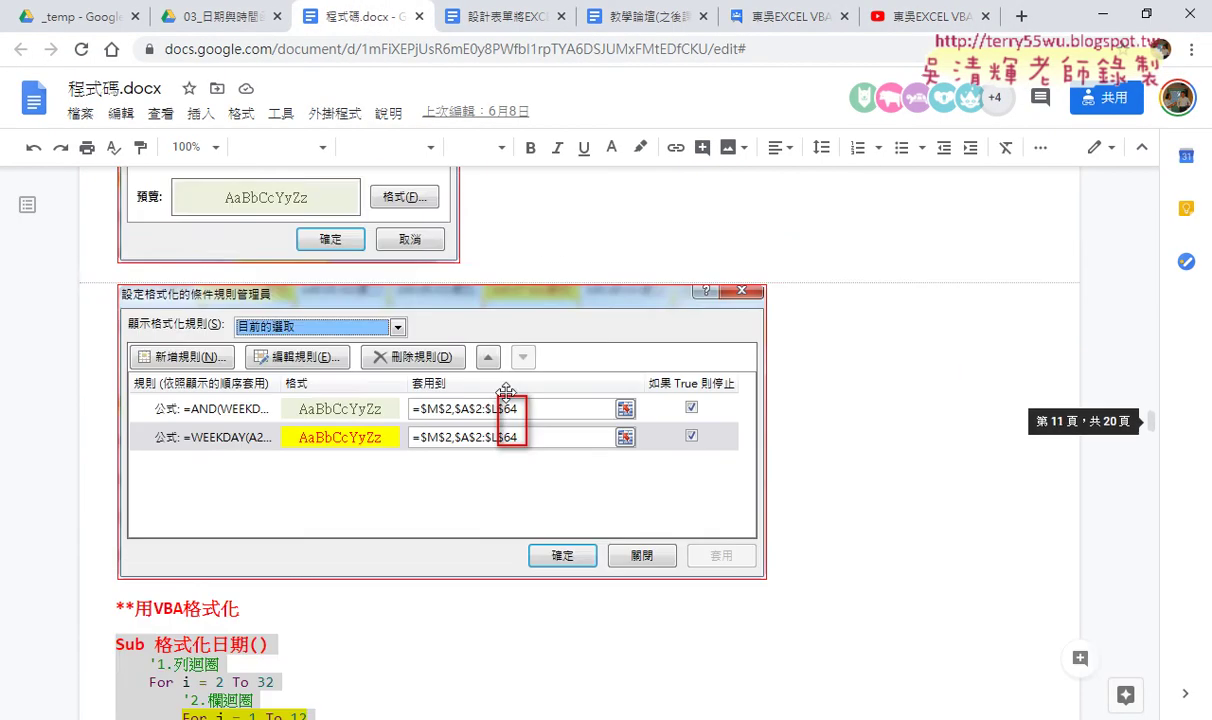
{"action": "scroll", "coordinate": [295, 380], "scroll_direction": "down", "scroll_amount": 2}
{"action": "scroll", "coordinate": [494, 491], "scroll_direction": "down", "scroll_amount": 3}
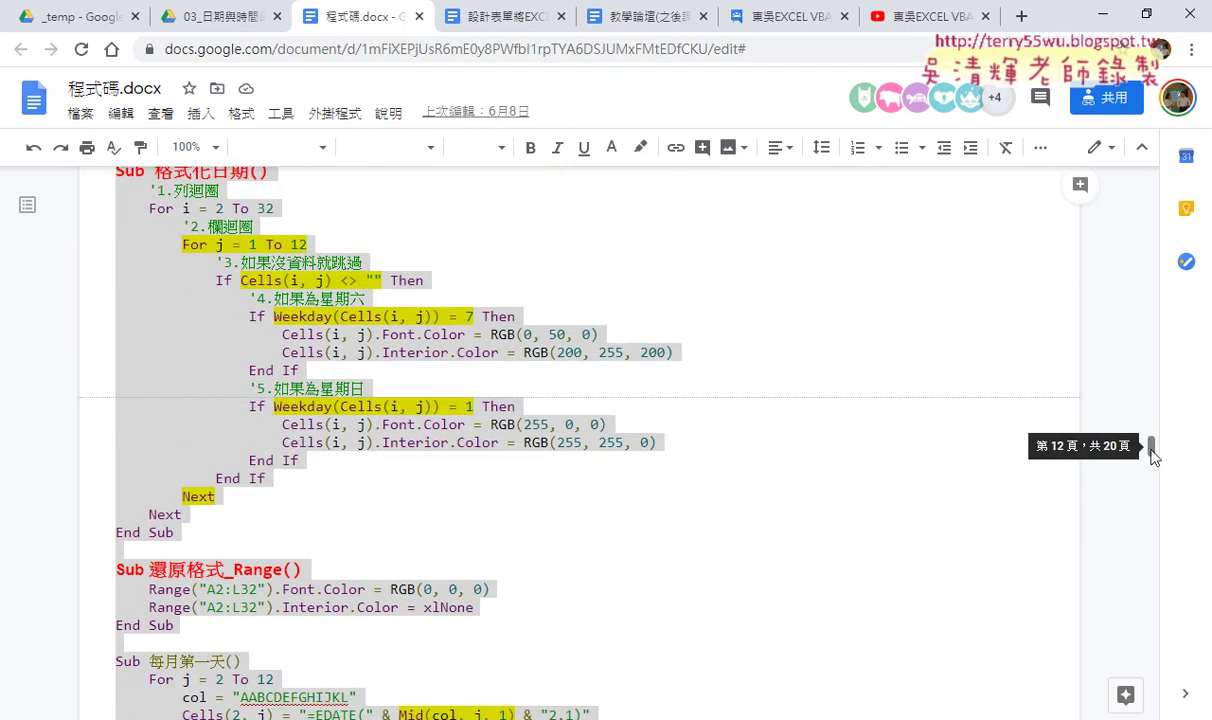
{"action": "scroll", "coordinate": [1153, 453], "scroll_direction": "up", "scroll_amount": 1}
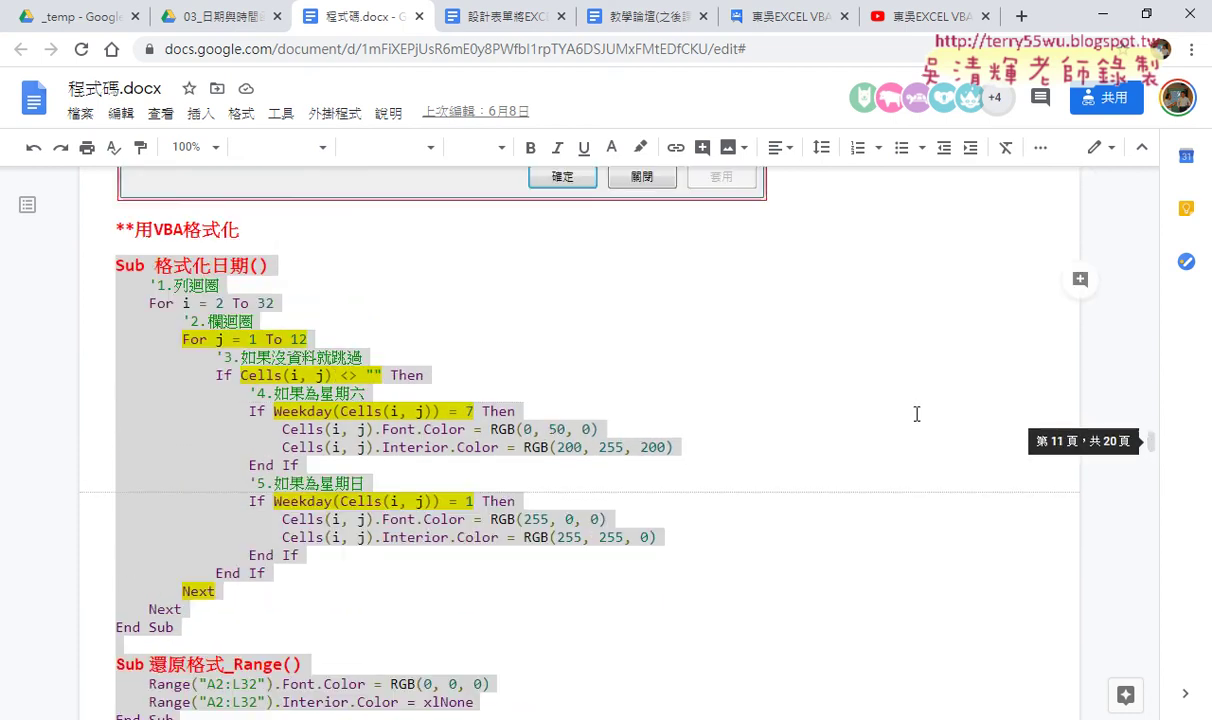